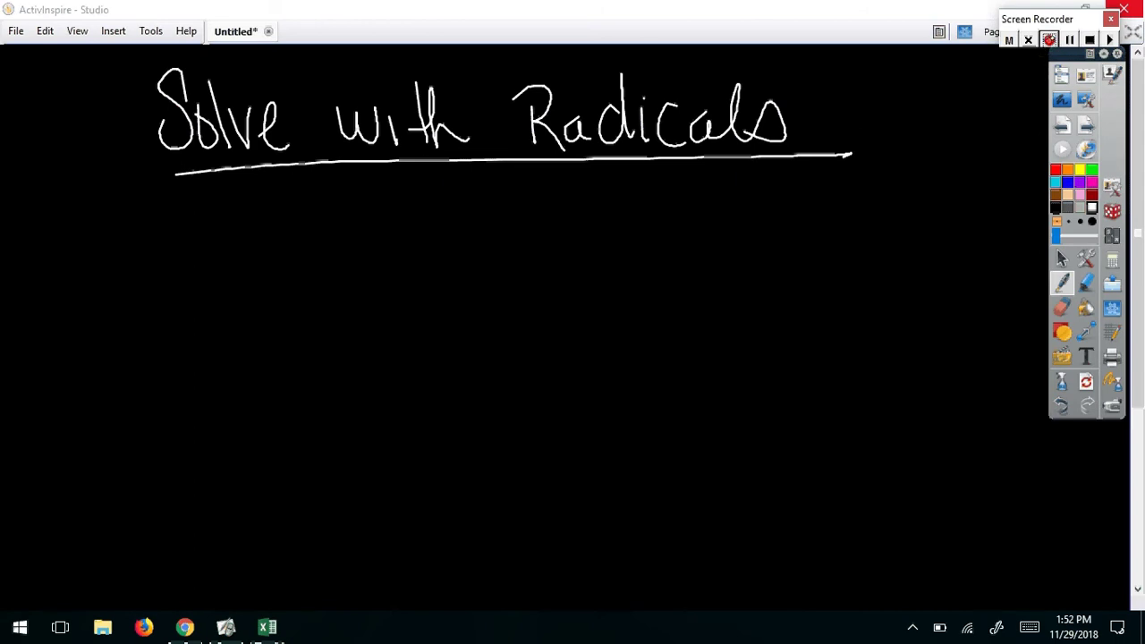
- Draw a white radical sign below the title and write x under its bar
mouse_move(161, 273)
left_mouse_down()
mouse_move(183, 256)
mouse_move(184, 203)
mouse_move(284, 201)
left_mouse_up()
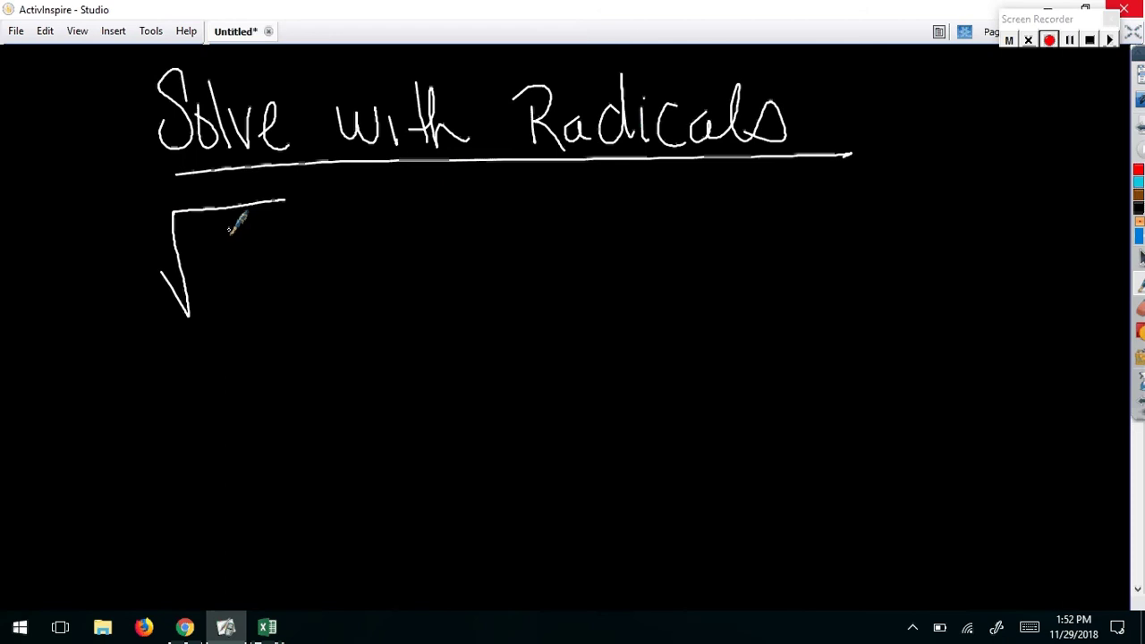
left_click_drag(218, 238, 252, 287)
left_click_drag(252, 230, 219, 298)
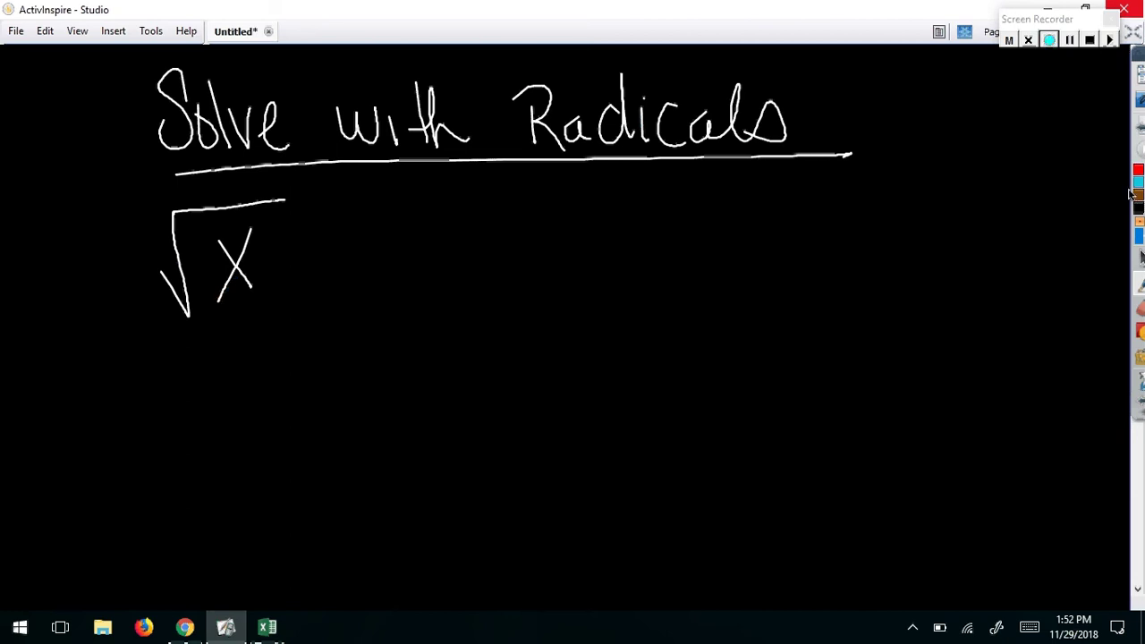
- In cyan, add index 2 to the square root of x, plus two blank lines and an arrow
mouse_move(1132, 193)
left_click(1056, 182)
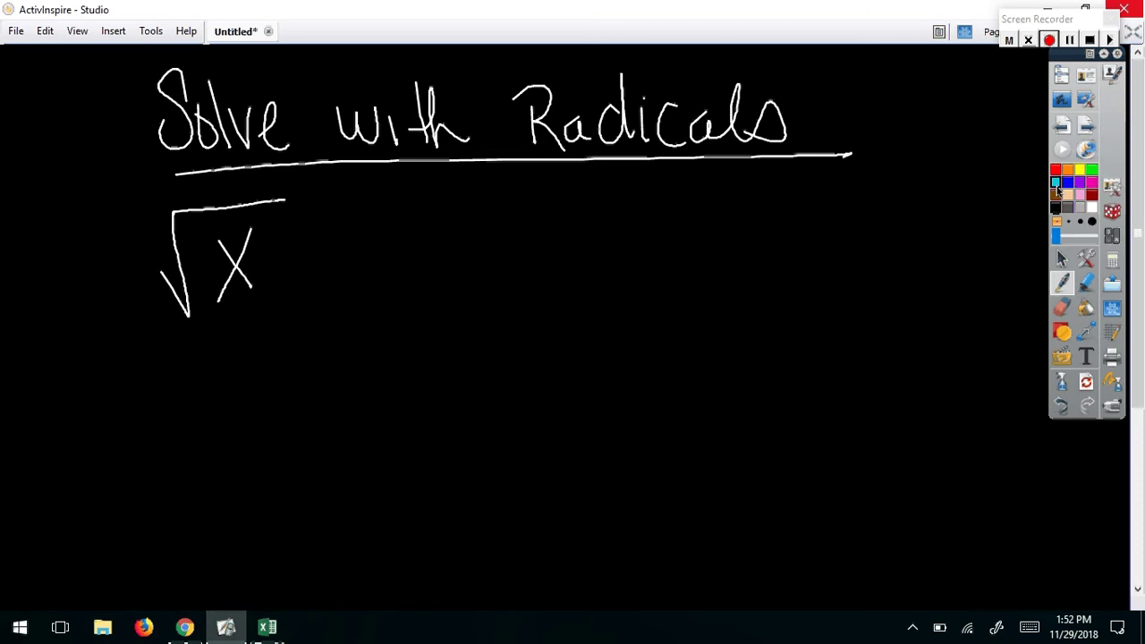
left_click_drag(163, 253, 172, 258)
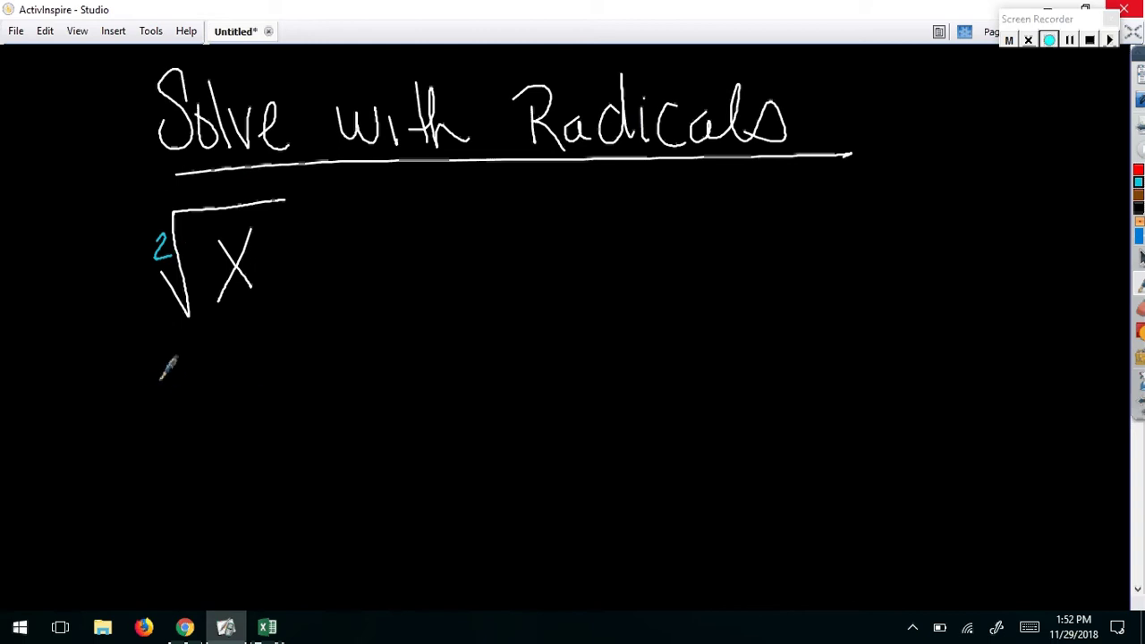
mouse_move(141, 379)
left_mouse_down()
mouse_move(205, 378)
mouse_move(232, 341)
mouse_move(293, 369)
left_mouse_up()
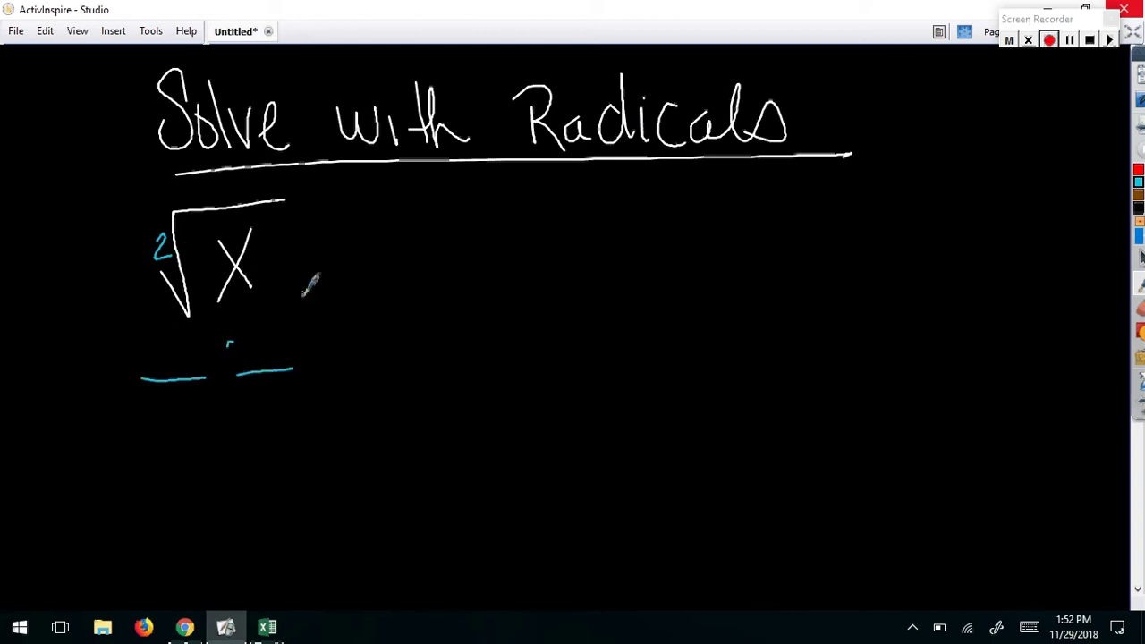
left_click_drag(306, 323, 271, 266)
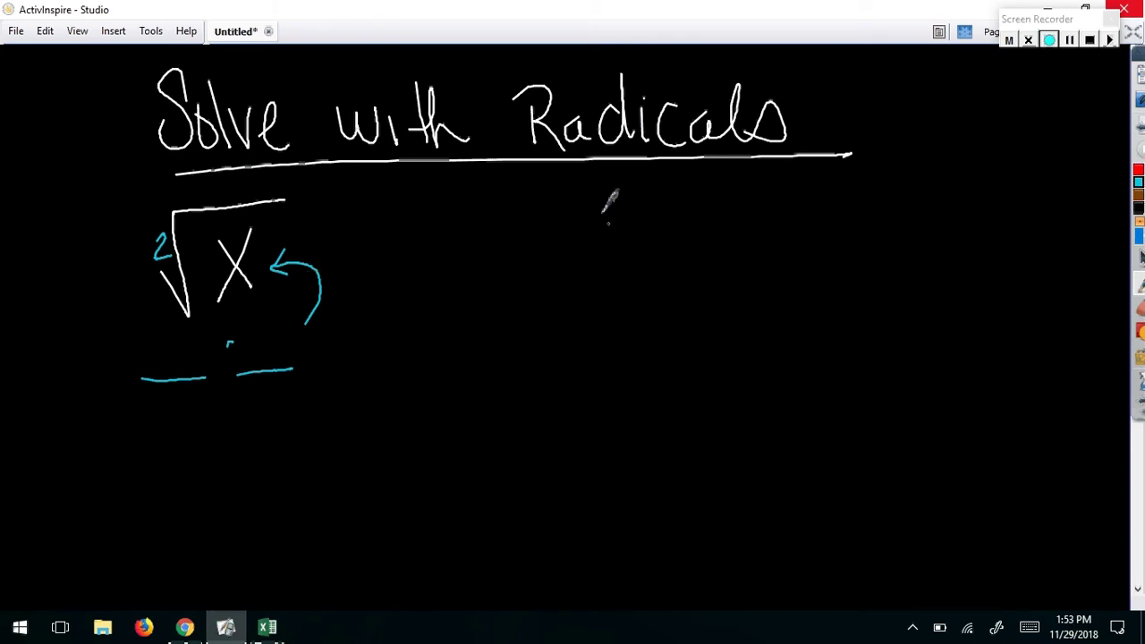
- Draw empty cyan radicals with indices 3 and 5
mouse_move(621, 238)
left_mouse_down()
mouse_move(643, 248)
mouse_move(625, 261)
mouse_move(645, 220)
mouse_move(748, 200)
left_mouse_up()
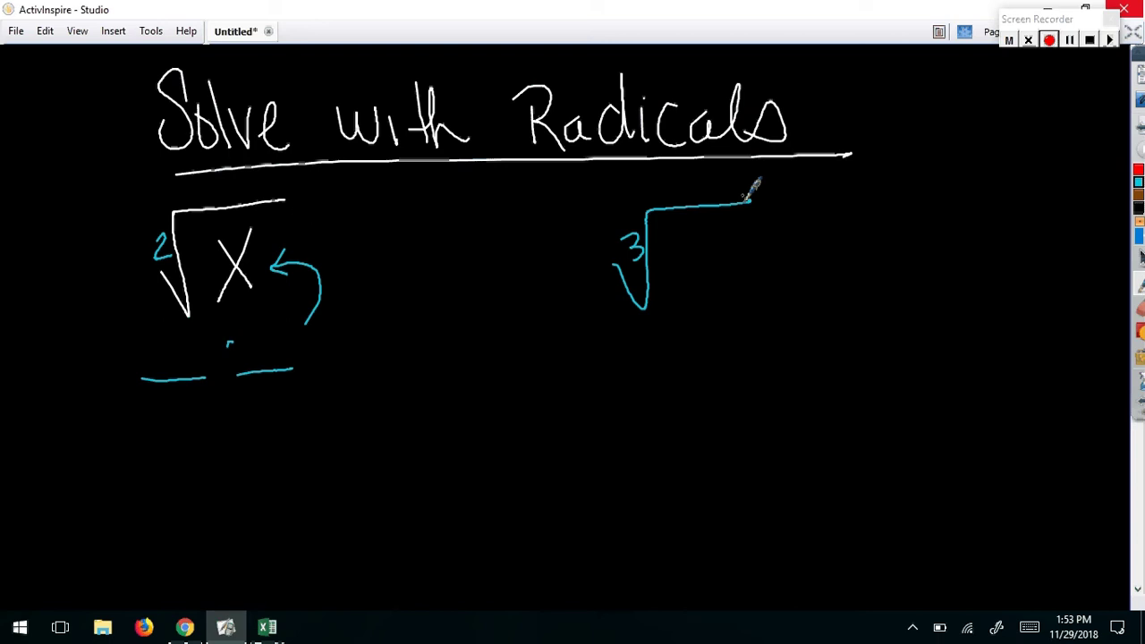
left_click_drag(471, 403, 454, 428)
mouse_move(442, 427)
left_mouse_down()
mouse_move(480, 452)
mouse_move(549, 363)
left_mouse_up()
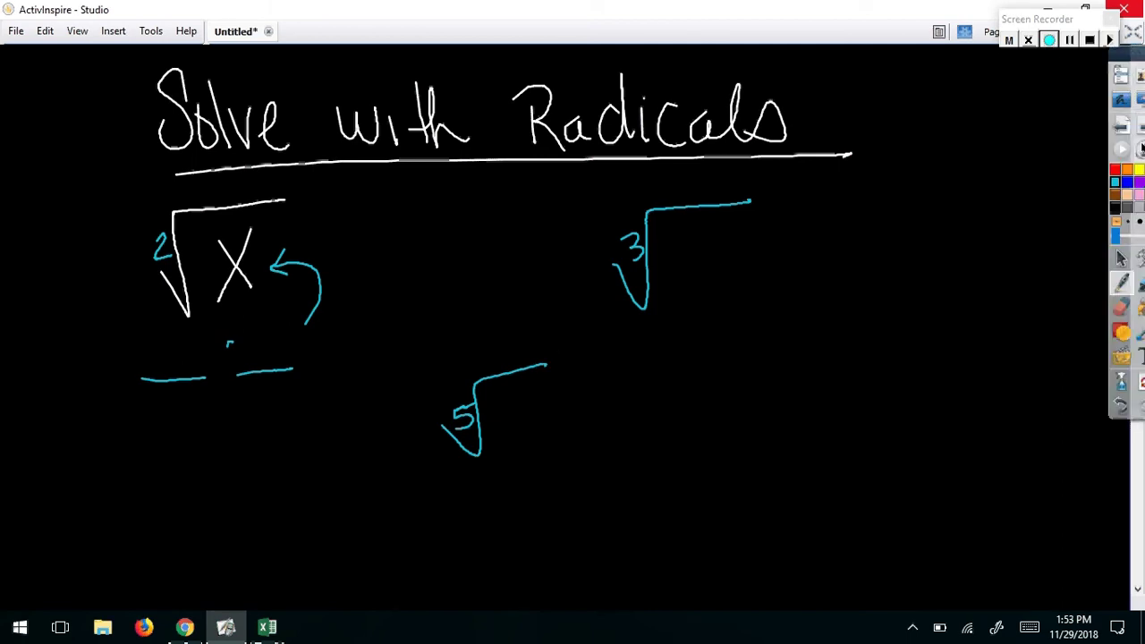
- Clear the page and write x² = 25 in cyan
mouse_move(1137, 143)
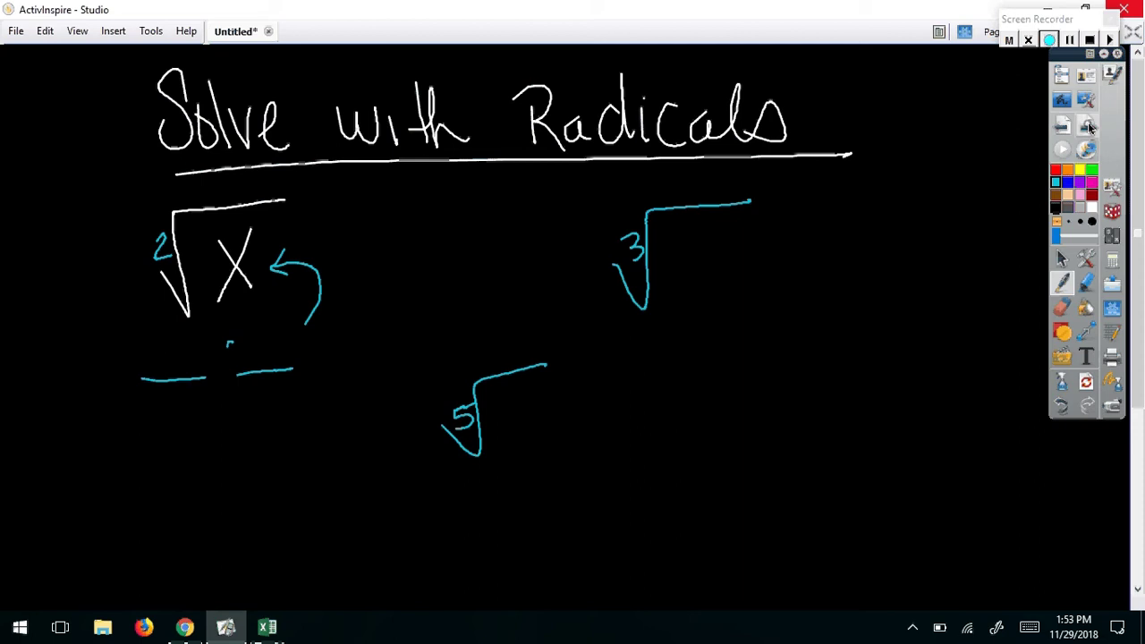
left_click(1089, 132)
left_click_drag(344, 150, 382, 227)
mouse_move(382, 137)
left_mouse_down()
mouse_move(359, 221)
mouse_move(429, 132)
left_mouse_up()
left_click_drag(468, 180, 523, 170)
left_click_drag(480, 199, 522, 188)
left_click_drag(579, 150, 617, 198)
mouse_move(673, 128)
left_mouse_down()
mouse_move(629, 166)
mouse_move(689, 174)
mouse_move(637, 191)
left_mouse_up()
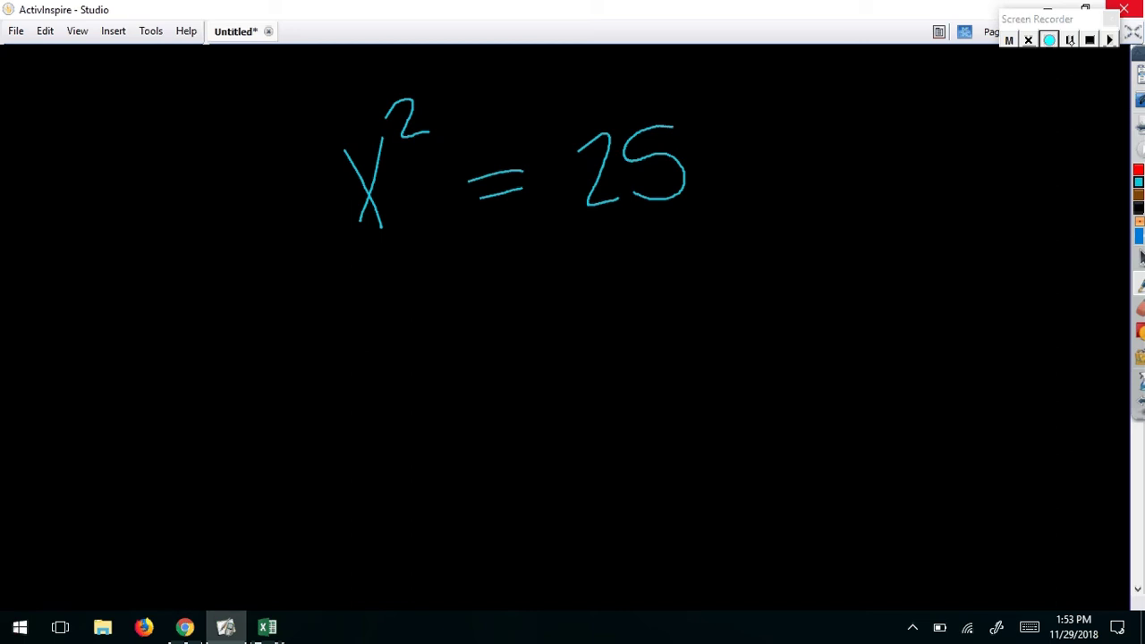
- In green, circle the exponent 2, put both sides under square roots, and cancel them
left_click(1069, 39)
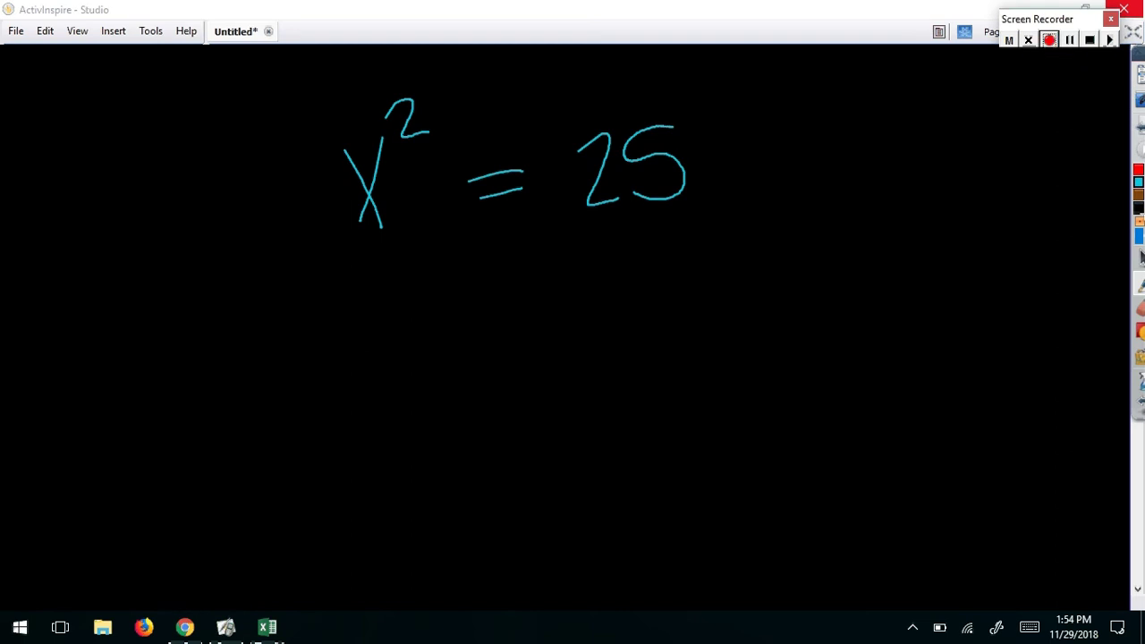
mouse_move(1135, 260)
left_click(1091, 169)
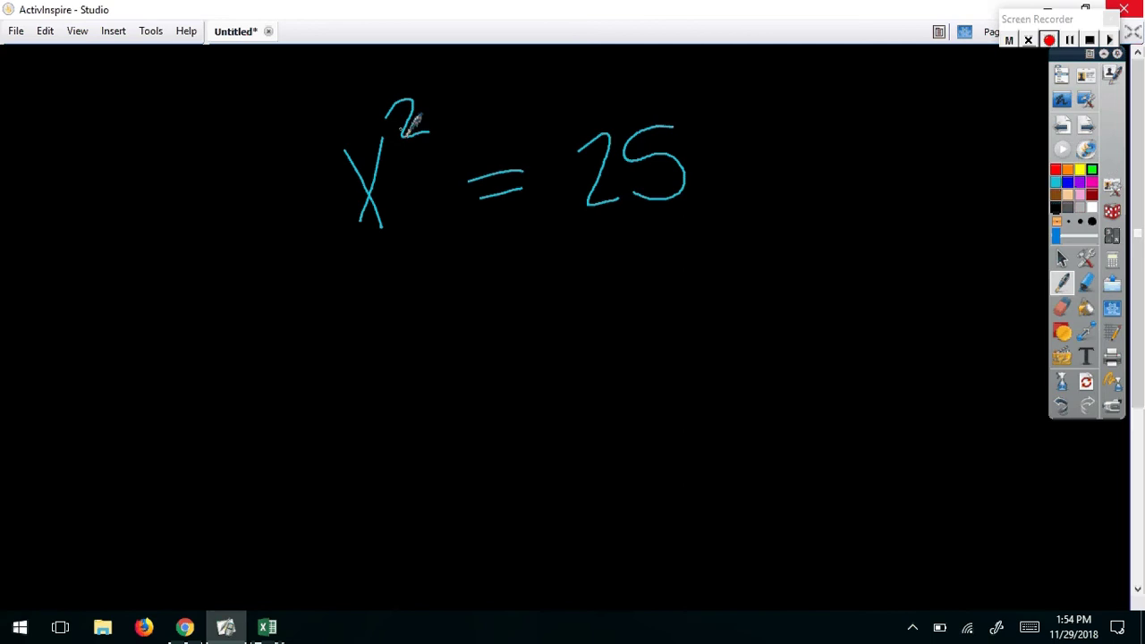
mouse_move(421, 117)
left_mouse_down()
mouse_move(407, 150)
mouse_move(430, 143)
left_mouse_up()
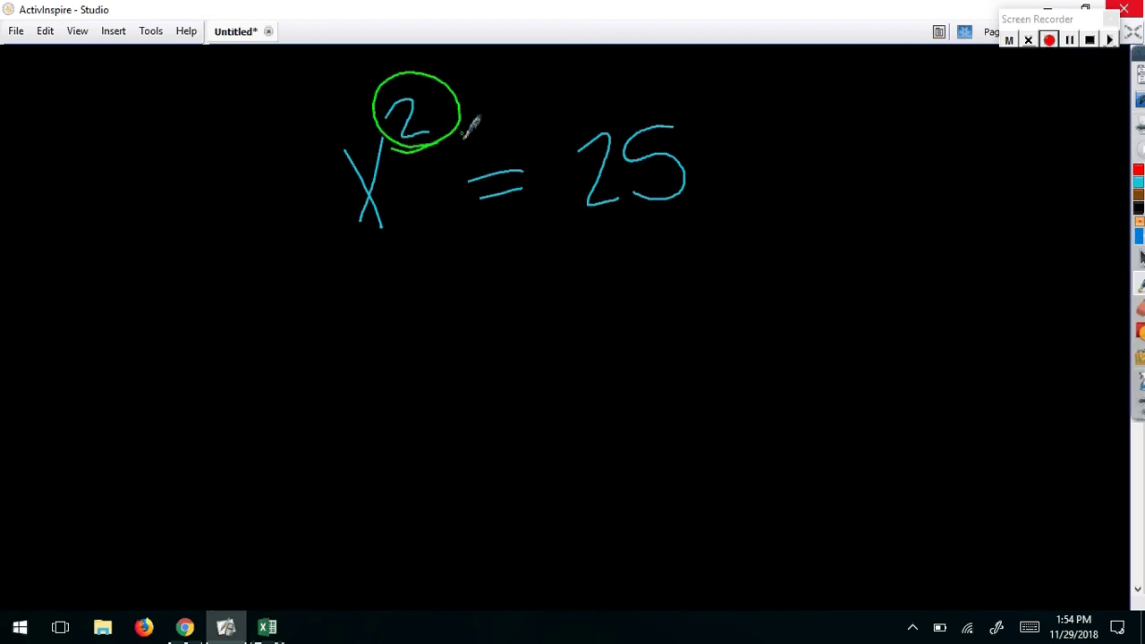
mouse_move(288, 199)
left_mouse_down()
mouse_move(306, 90)
mouse_move(506, 70)
left_mouse_up()
mouse_move(547, 198)
left_mouse_down()
mouse_move(562, 213)
mouse_move(554, 88)
mouse_move(721, 79)
left_mouse_up()
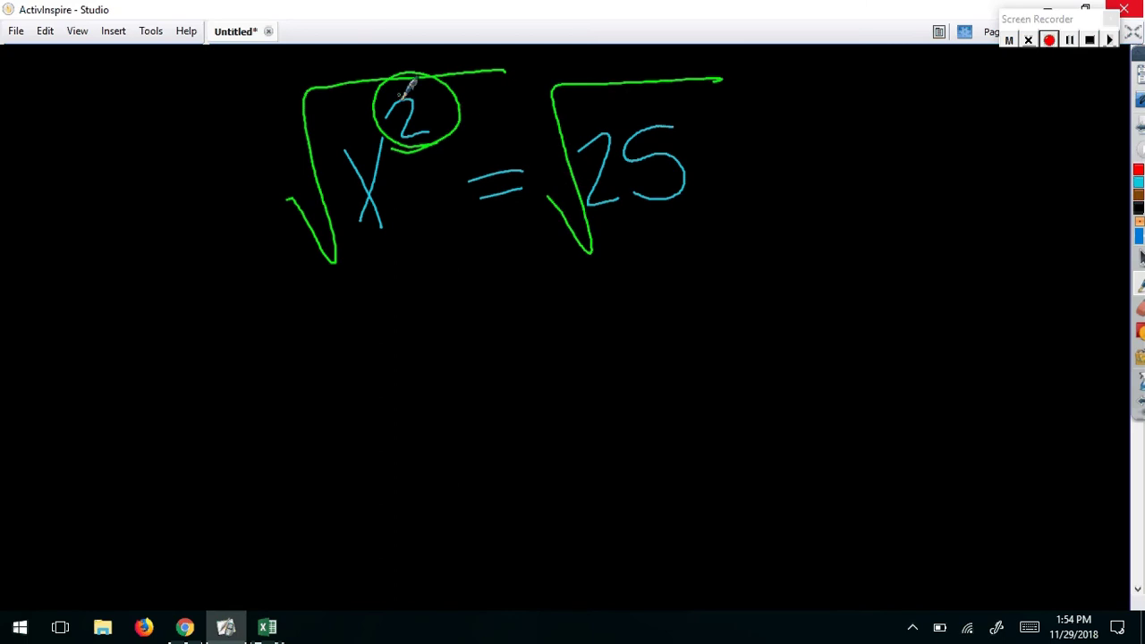
left_click_drag(393, 89, 467, 161)
left_click_drag(347, 61, 288, 247)
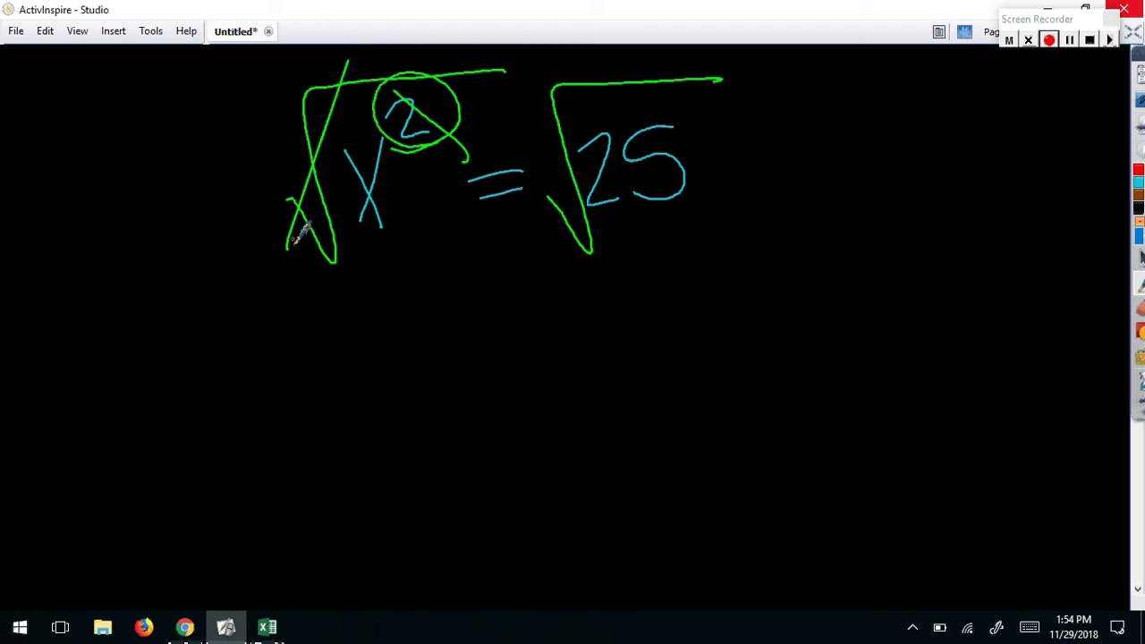
left_click_drag(275, 153, 293, 184)
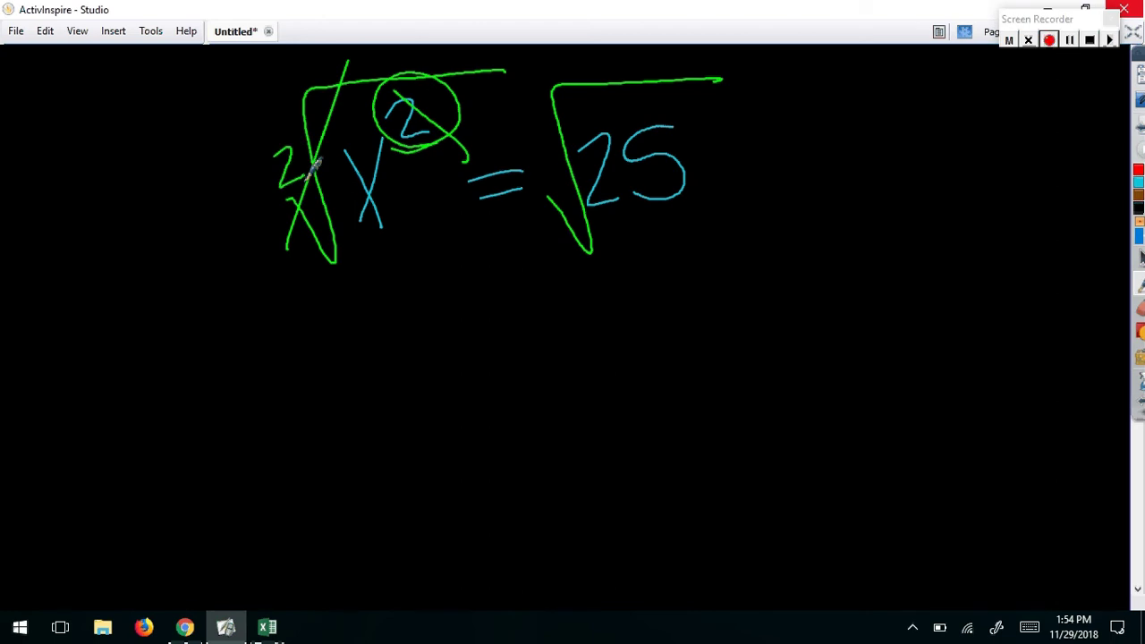
- Write x³ = 125 below the first equation
left_click_drag(234, 369, 279, 452)
left_click_drag(285, 346, 234, 458)
mouse_move(302, 306)
left_mouse_down()
mouse_move(324, 319)
mouse_move(302, 342)
left_mouse_up()
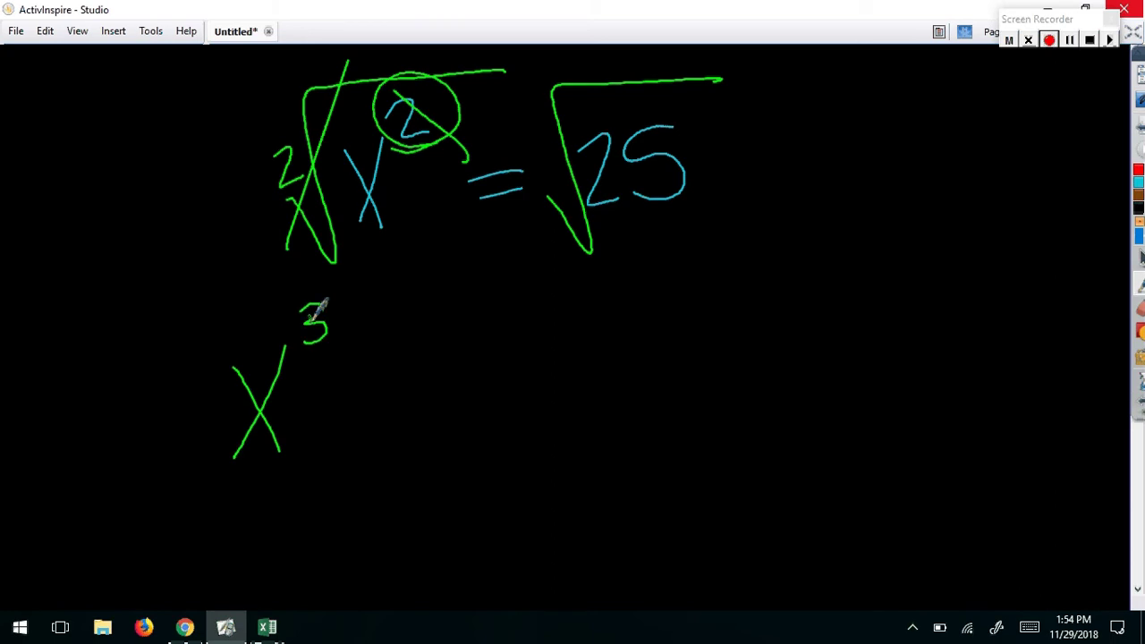
left_click_drag(364, 392, 407, 385)
left_click_drag(359, 415, 407, 408)
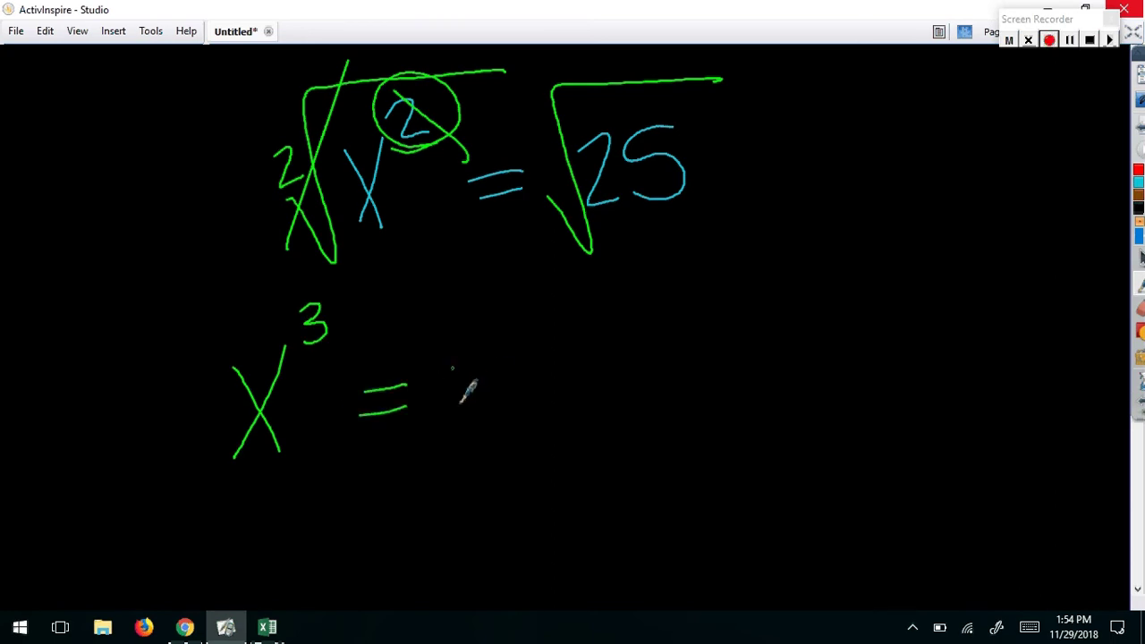
left_click_drag(451, 364, 463, 441)
mouse_move(486, 376)
left_mouse_down()
mouse_move(515, 436)
mouse_move(540, 427)
left_mouse_up()
mouse_move(583, 339)
left_mouse_down()
mouse_move(549, 366)
mouse_move(524, 417)
left_mouse_up()
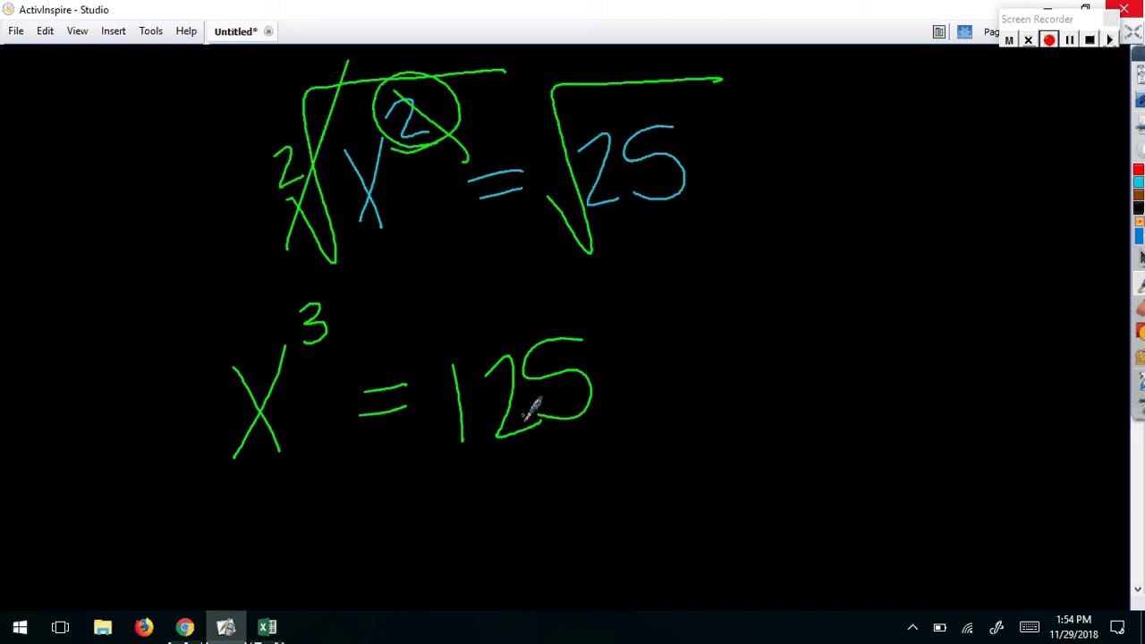
- Take cube roots of both sides and cross out the exponent 3 with its root
mouse_move(183, 365)
left_mouse_down()
mouse_move(183, 394)
mouse_move(358, 286)
left_mouse_up()
mouse_move(416, 350)
left_mouse_down()
mouse_move(415, 363)
mouse_move(626, 304)
left_mouse_up()
left_click_drag(289, 305, 358, 363)
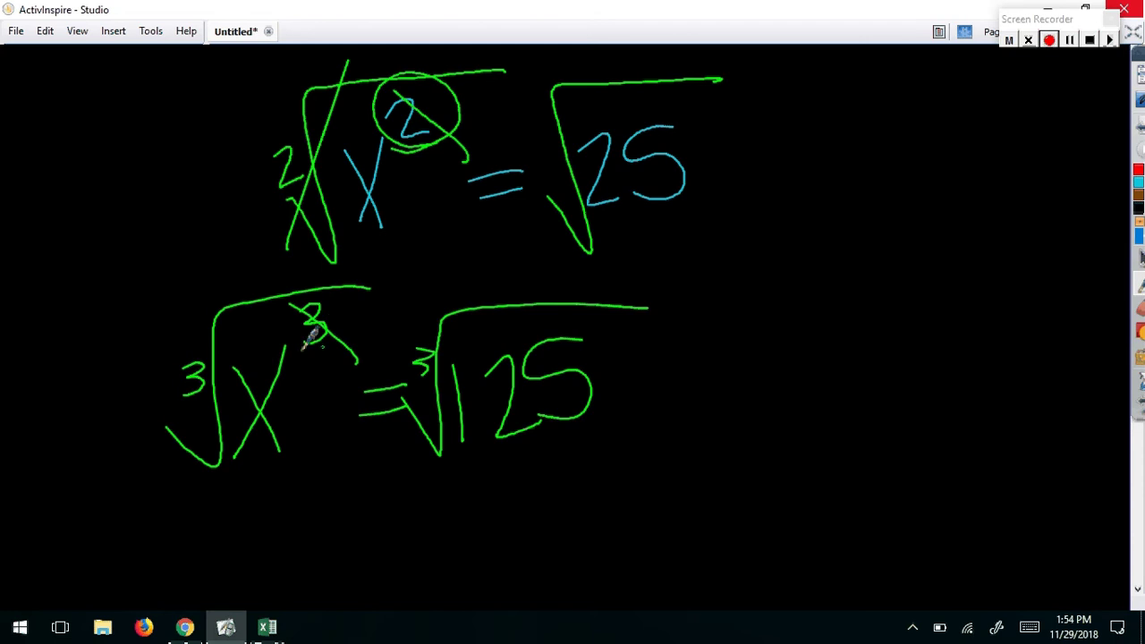
left_click_drag(241, 310, 168, 452)
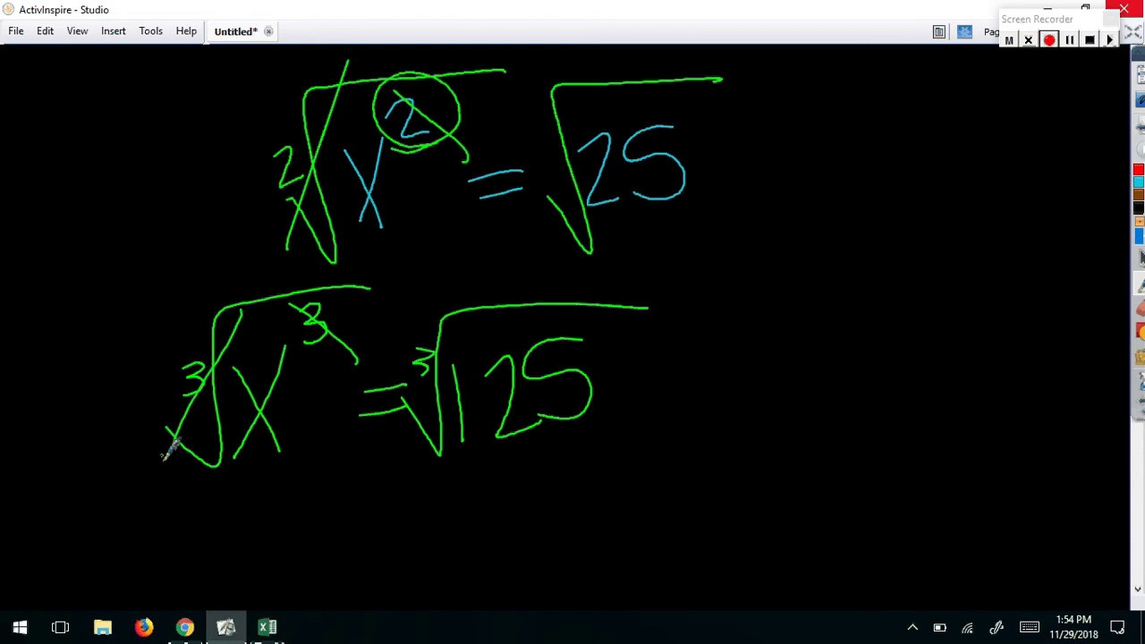
- Write the answer x = 5 and the note 'opposite operations' at upper right
mouse_move(301, 492)
left_mouse_down()
mouse_move(336, 541)
mouse_move(306, 546)
left_mouse_up()
mouse_move(375, 508)
left_mouse_down()
mouse_move(416, 503)
mouse_move(420, 521)
left_mouse_up()
left_click_drag(465, 470, 438, 528)
mouse_move(876, 102)
left_mouse_down()
mouse_move(860, 121)
mouse_move(880, 103)
mouse_move(968, 110)
mouse_move(1007, 92)
mouse_move(1029, 110)
left_mouse_up()
mouse_move(930, 154)
left_mouse_down()
mouse_move(951, 167)
mouse_move(1038, 164)
mouse_move(1078, 144)
mouse_move(1091, 163)
mouse_move(1106, 156)
mouse_move(1100, 177)
left_mouse_up()
- Underline the 'opposite operations' heading and pair 2 with a square root sign
left_click_drag(832, 203, 1109, 193)
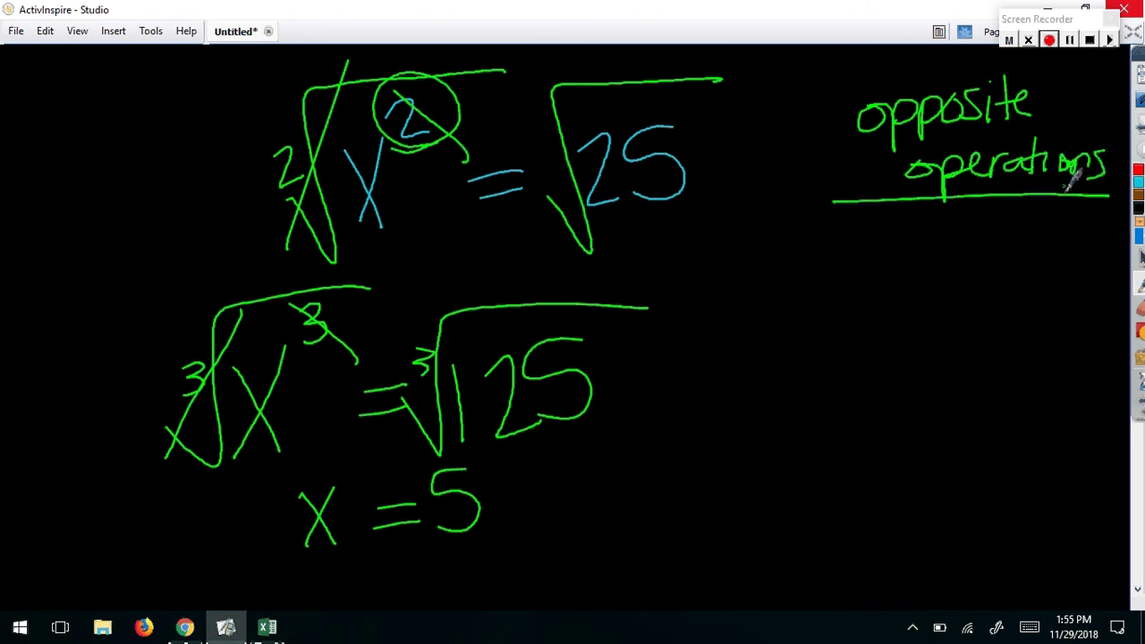
left_click_drag(892, 230, 935, 246)
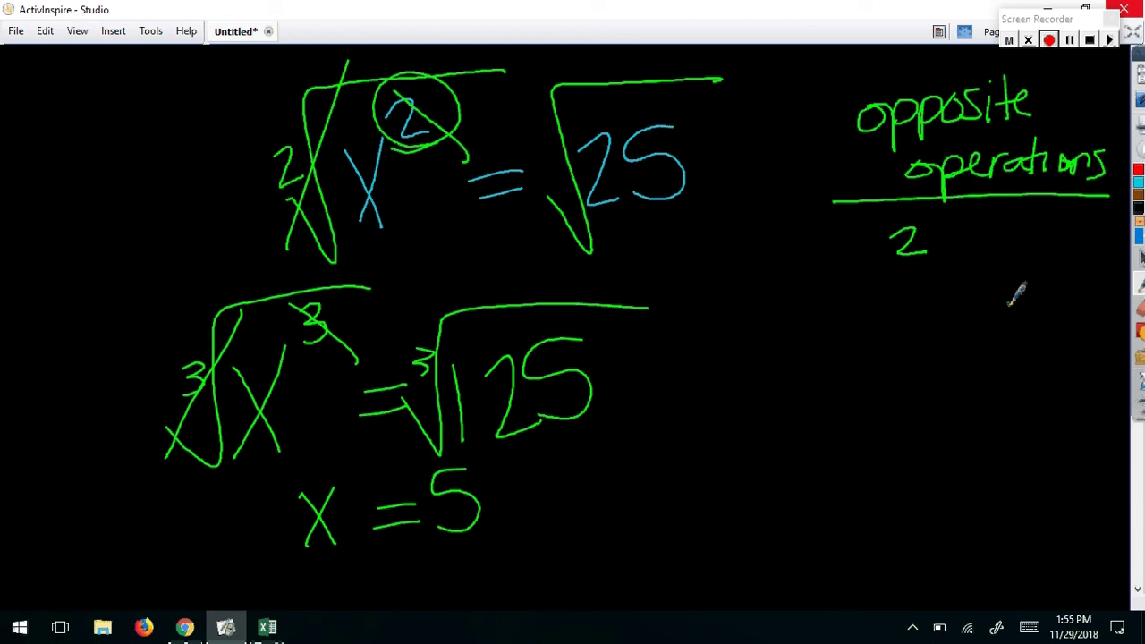
mouse_move(993, 282)
left_mouse_down()
mouse_move(1017, 300)
mouse_move(1100, 219)
left_mouse_up()
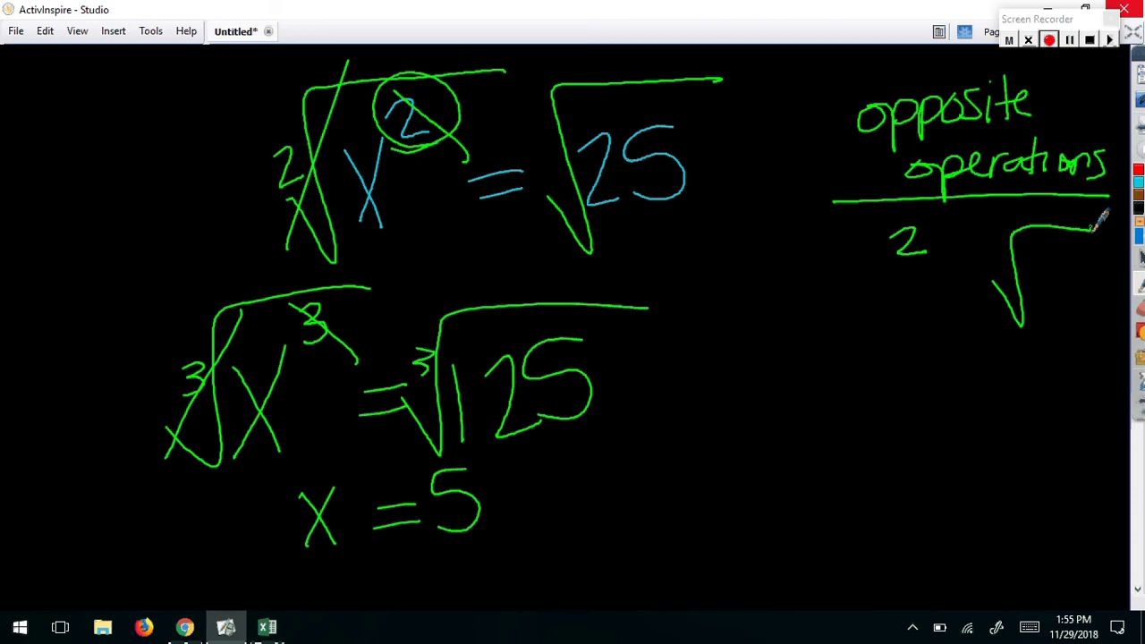
- Pair 3 with a cube root, circle the cube-root equation, and underline 125
mouse_move(888, 354)
left_mouse_down()
mouse_move(909, 361)
mouse_move(891, 383)
left_mouse_up()
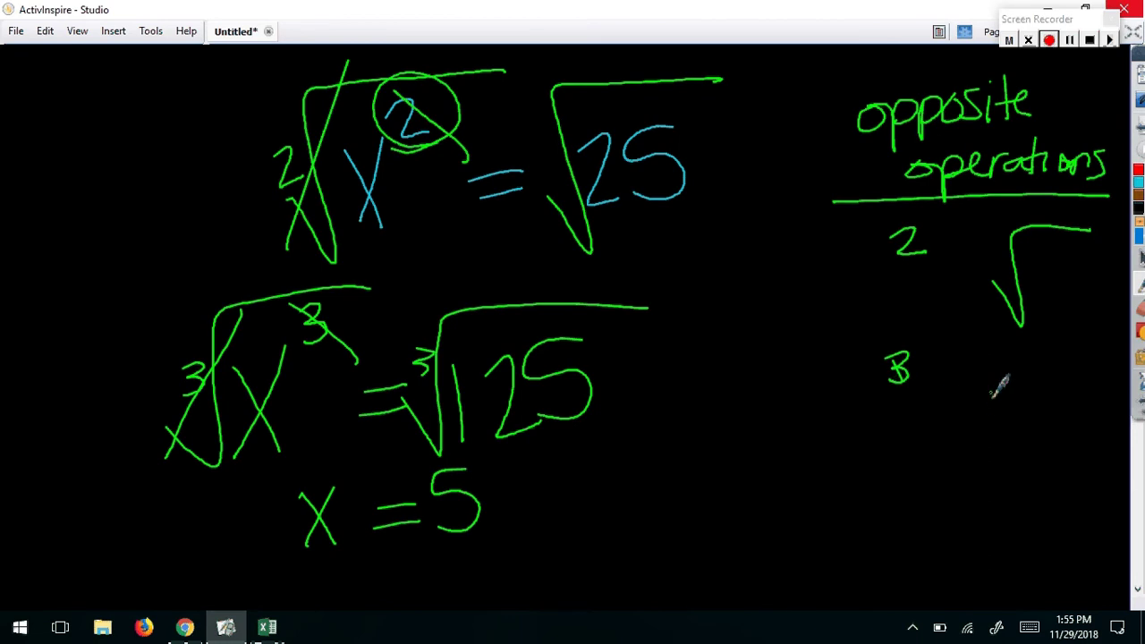
mouse_move(989, 383)
left_mouse_down()
mouse_move(995, 408)
mouse_move(1093, 357)
left_mouse_up()
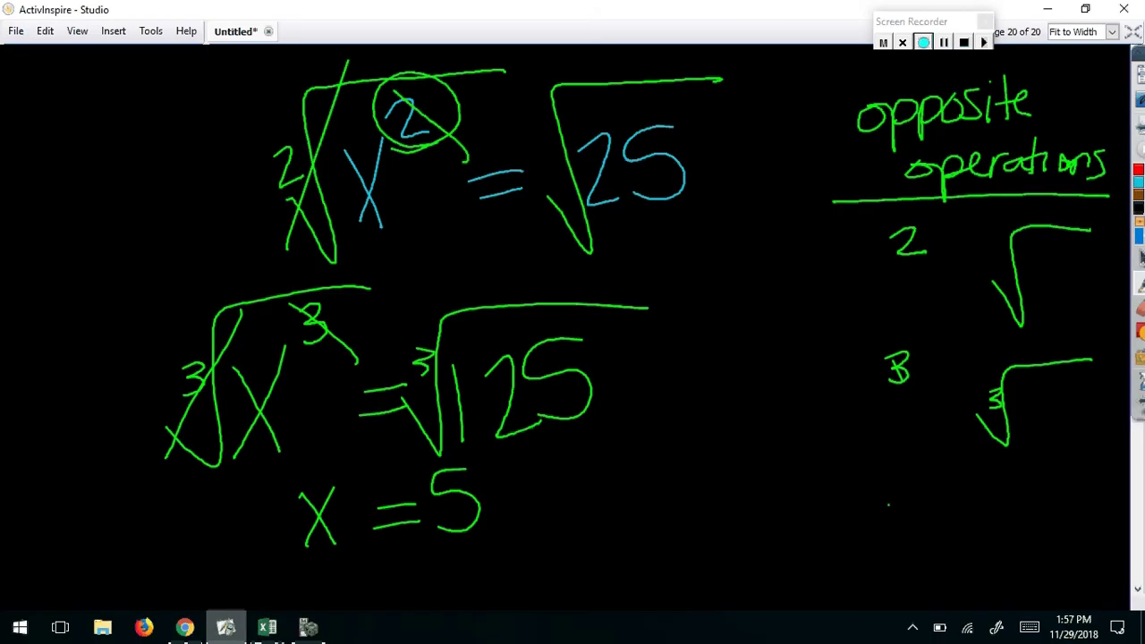
mouse_move(287, 247)
left_mouse_down()
mouse_move(81, 403)
mouse_move(608, 442)
mouse_move(264, 251)
left_mouse_up()
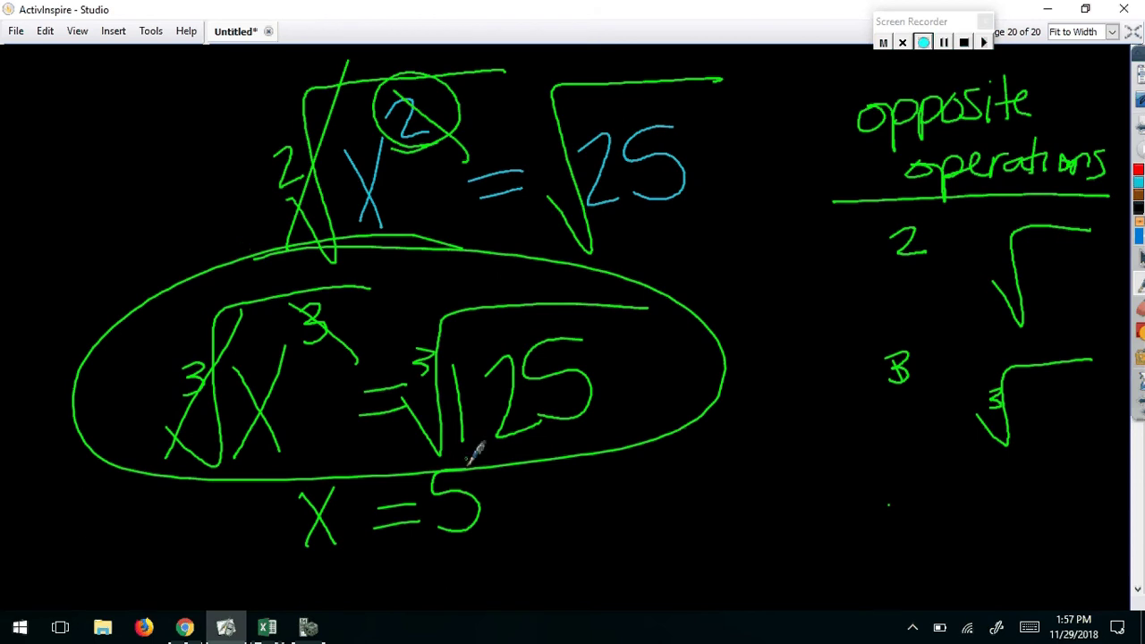
mouse_move(454, 457)
left_mouse_down()
mouse_move(586, 432)
mouse_move(550, 434)
left_mouse_up()
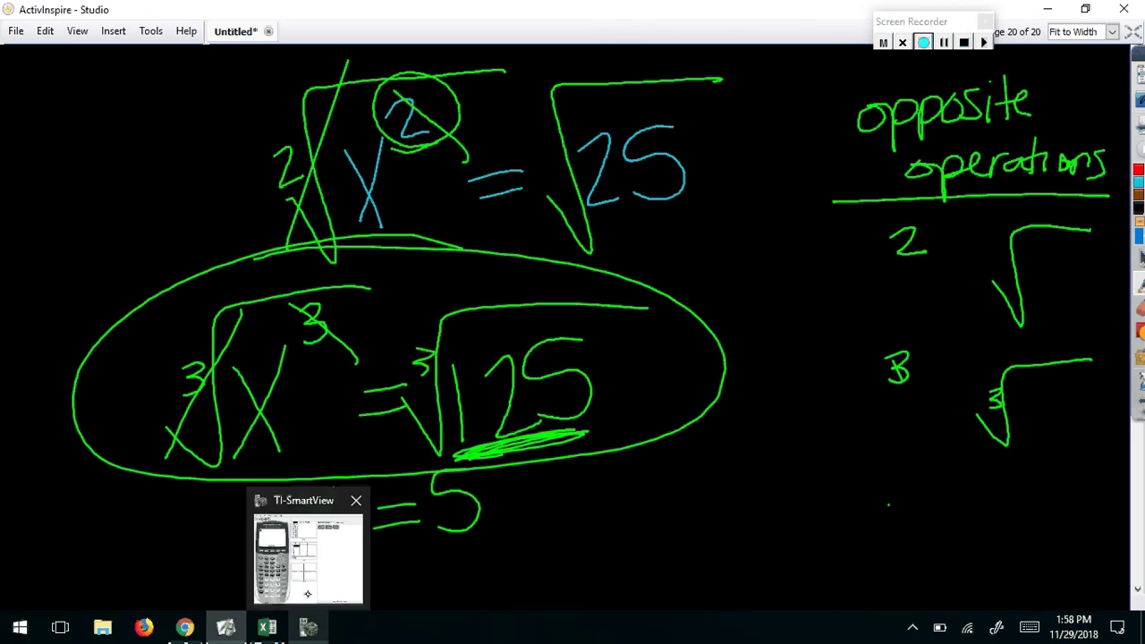
- Evaluate √15 on the TI-SmartView calculator (3.872983346), then return to the whiteboard
left_click(308, 627)
left_click(54, 532)
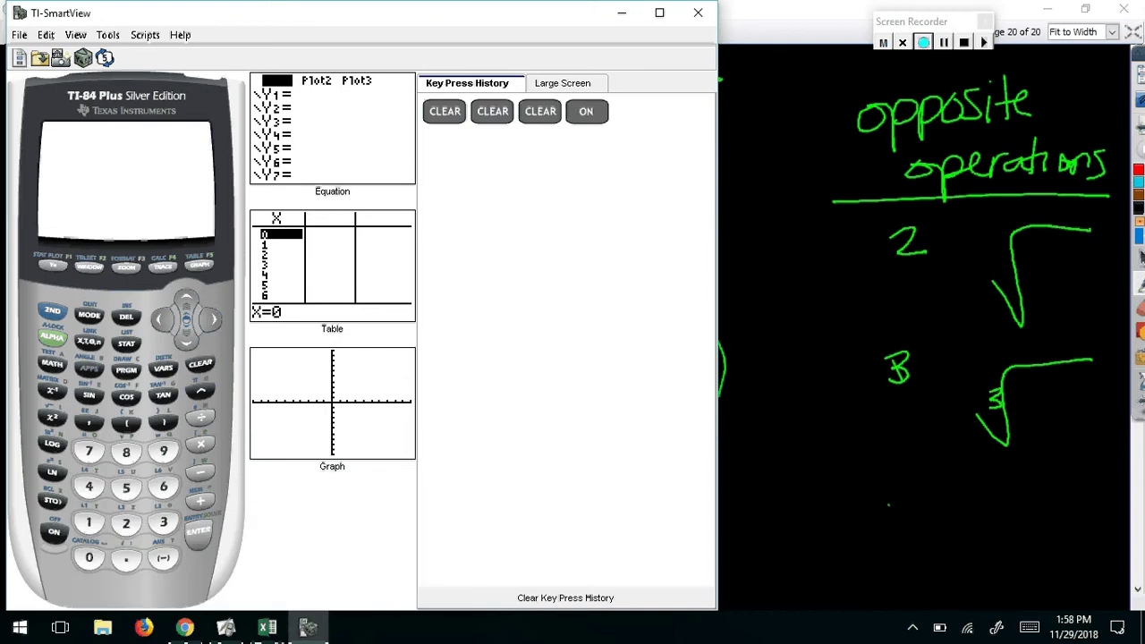
left_click(52, 310)
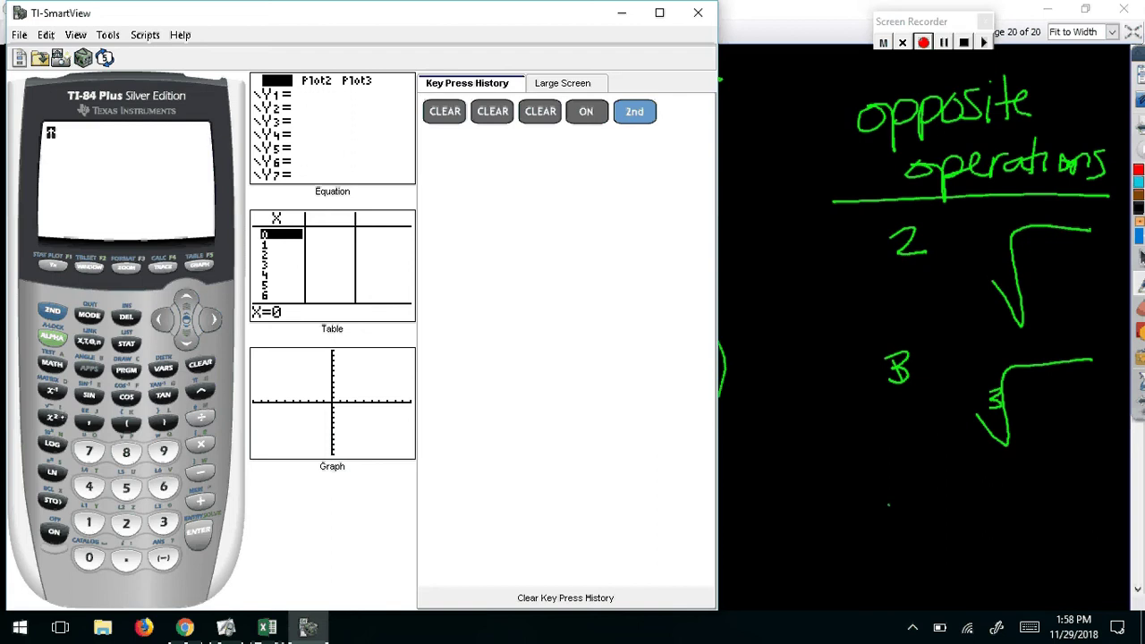
left_click(52, 418)
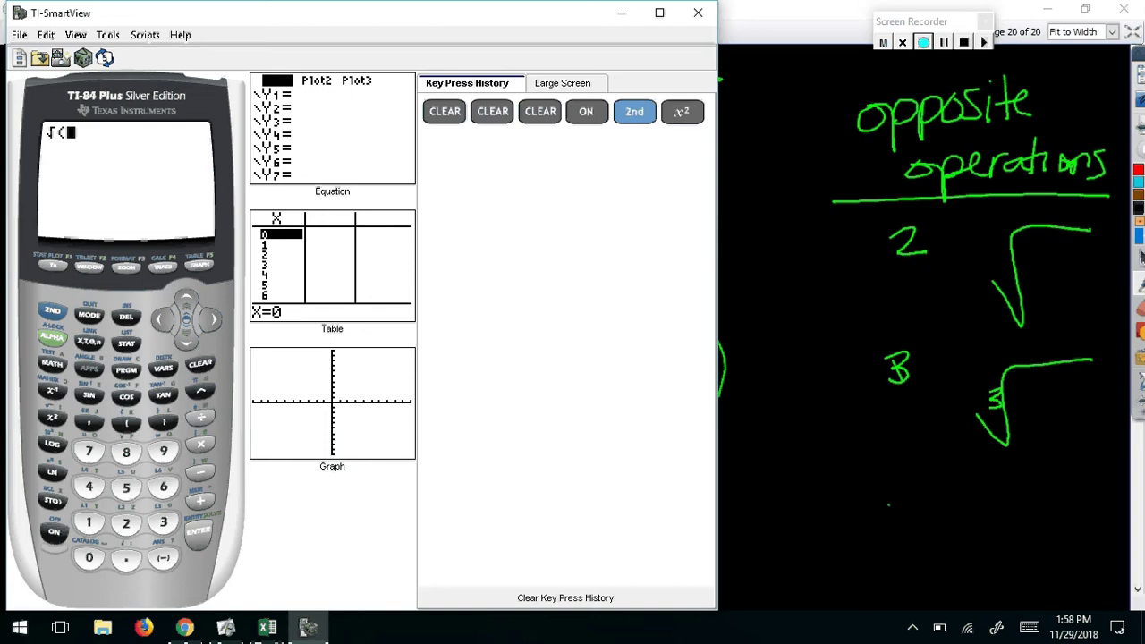
left_click(89, 523)
left_click(126, 487)
left_click(199, 532)
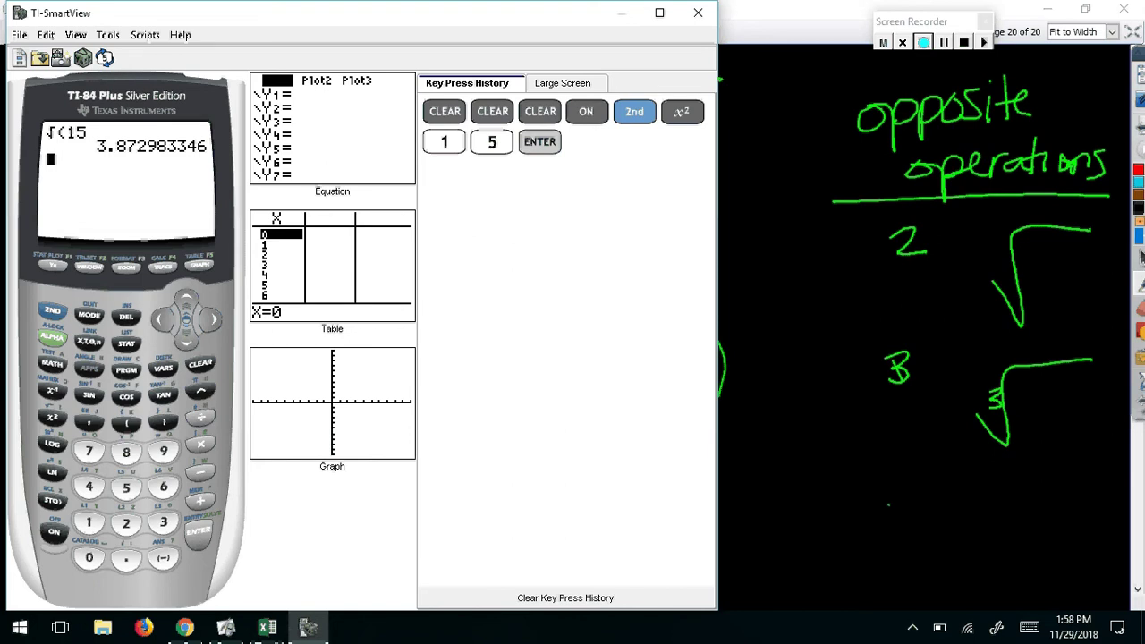
left_click(954, 512)
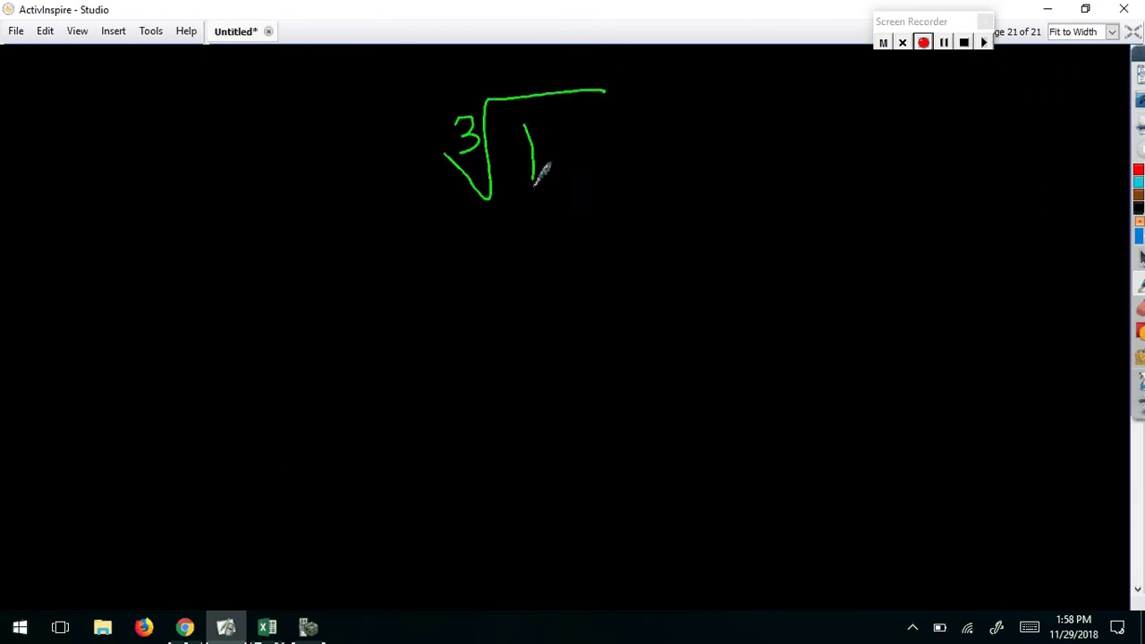
- Write 15 under the cube root sign at the top centre
mouse_move(576, 115)
left_mouse_down()
mouse_move(550, 143)
mouse_move(548, 179)
left_mouse_up()
left_click(308, 626)
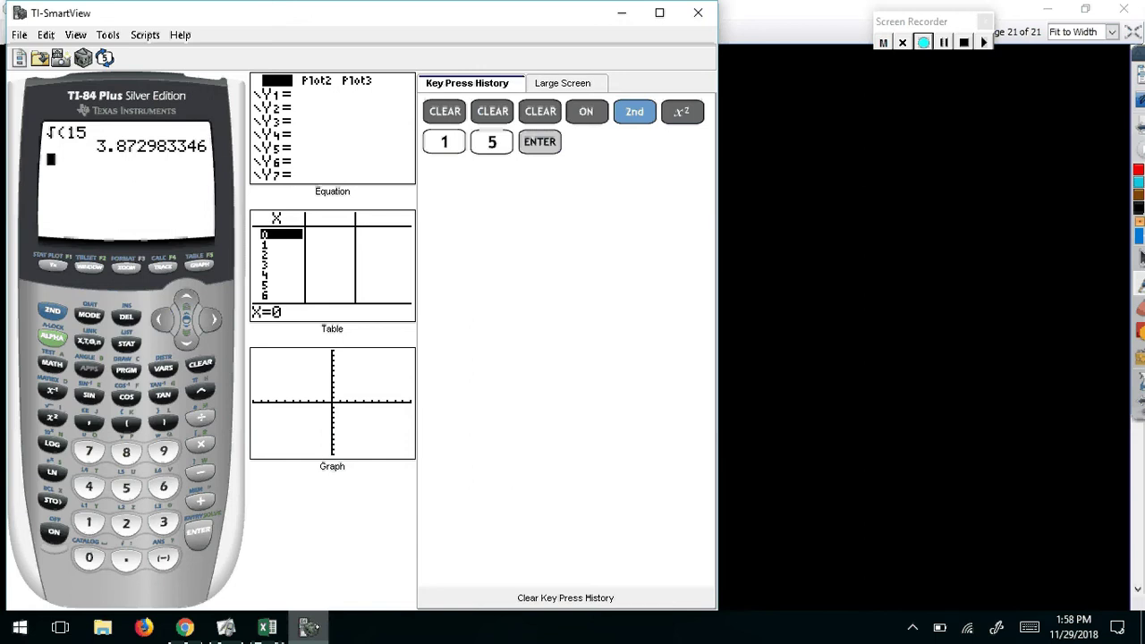
left_click(877, 136)
- Write a second ∛15 on the right side of page 21
left_click_drag(882, 140, 887, 170)
mouse_move(866, 168)
left_mouse_down()
mouse_move(919, 197)
mouse_move(1041, 89)
left_mouse_up()
left_click_drag(951, 115, 956, 188)
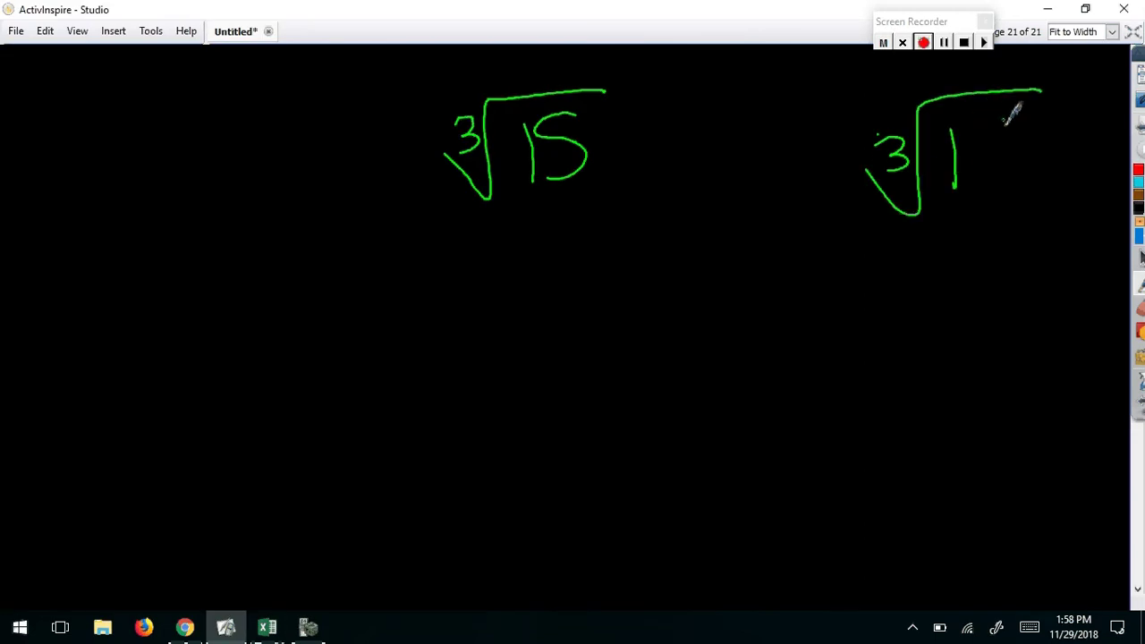
left_click_drag(1009, 118, 946, 172)
left_click(308, 626)
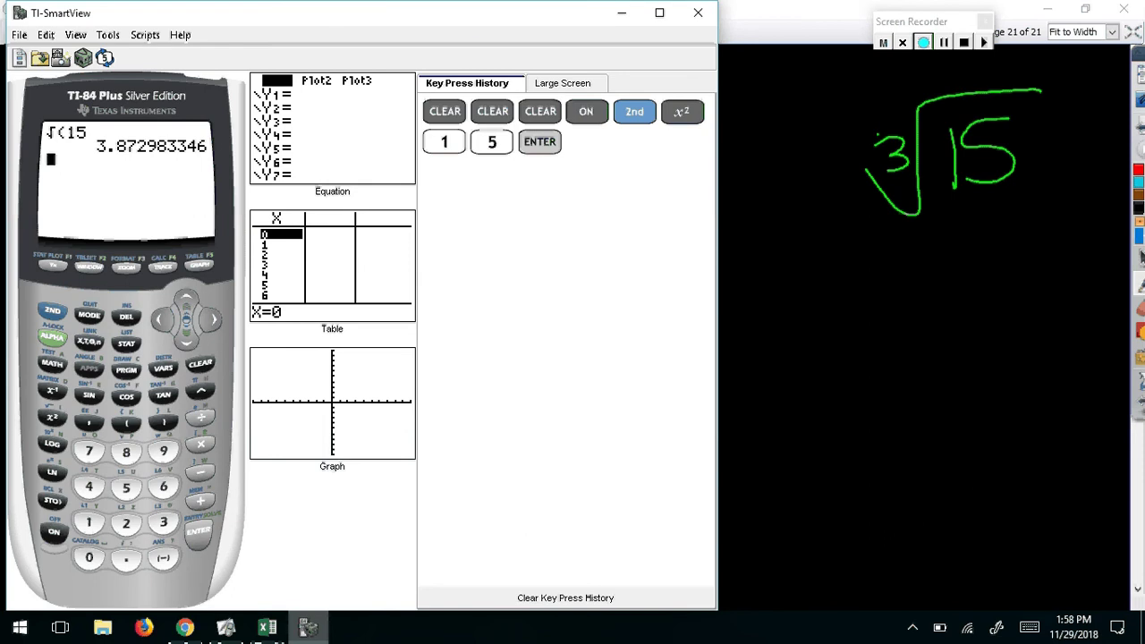
- Compute the cube root of 15 with the calculator's x-th root function, giving 2.466212074
key("Escape")
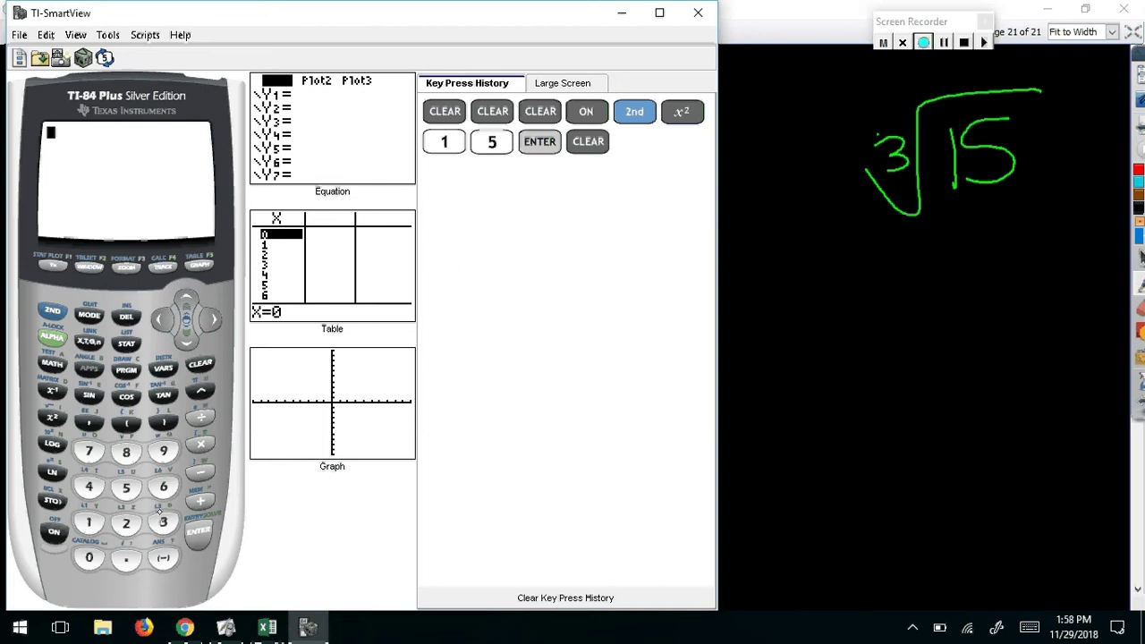
left_click(164, 523)
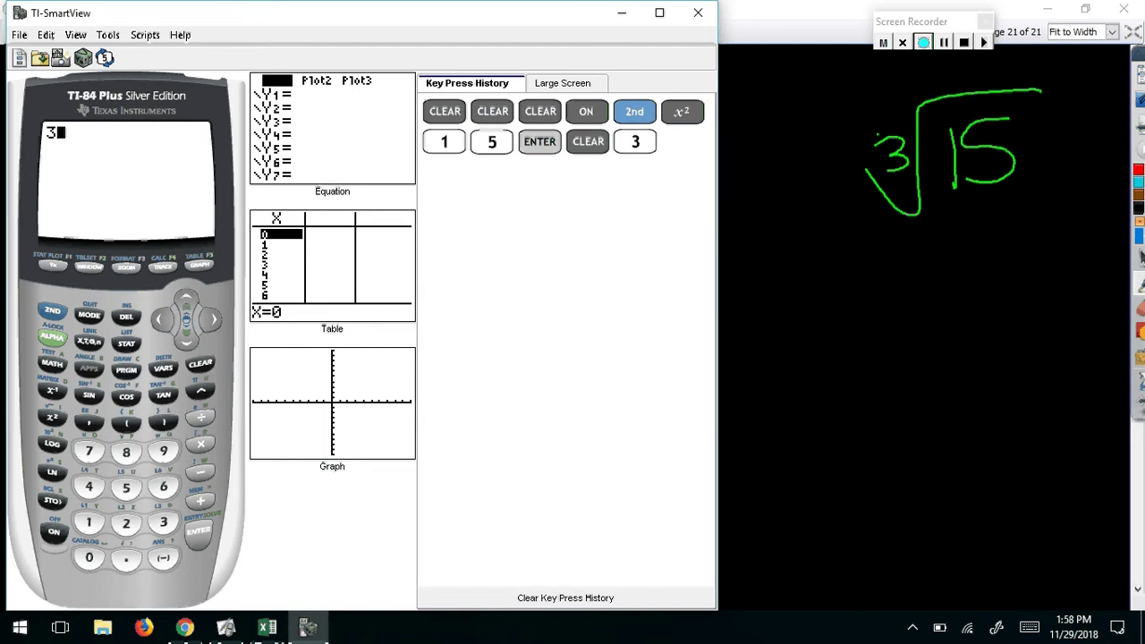
left_click(54, 363)
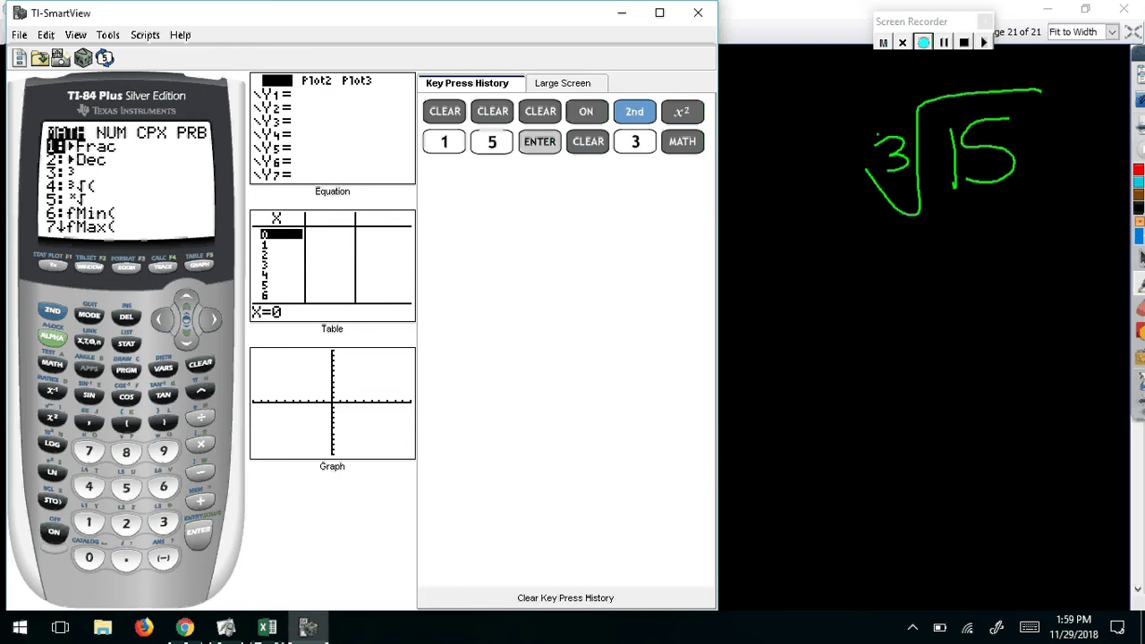
key("Down")
key("Down")
key("Down")
key("Down")
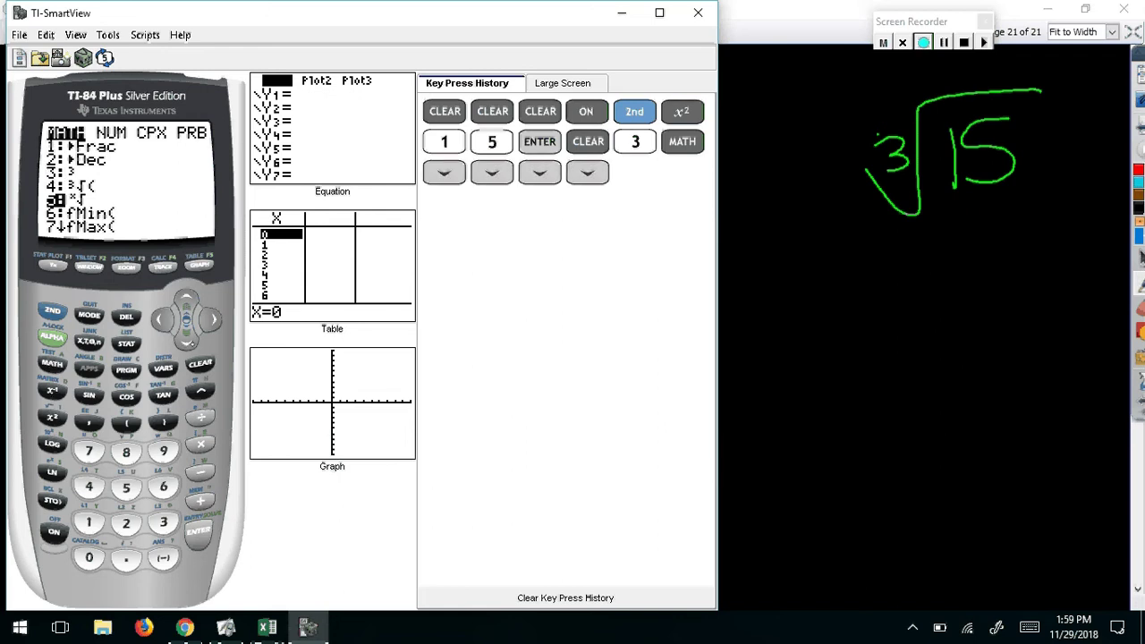
left_click(208, 540)
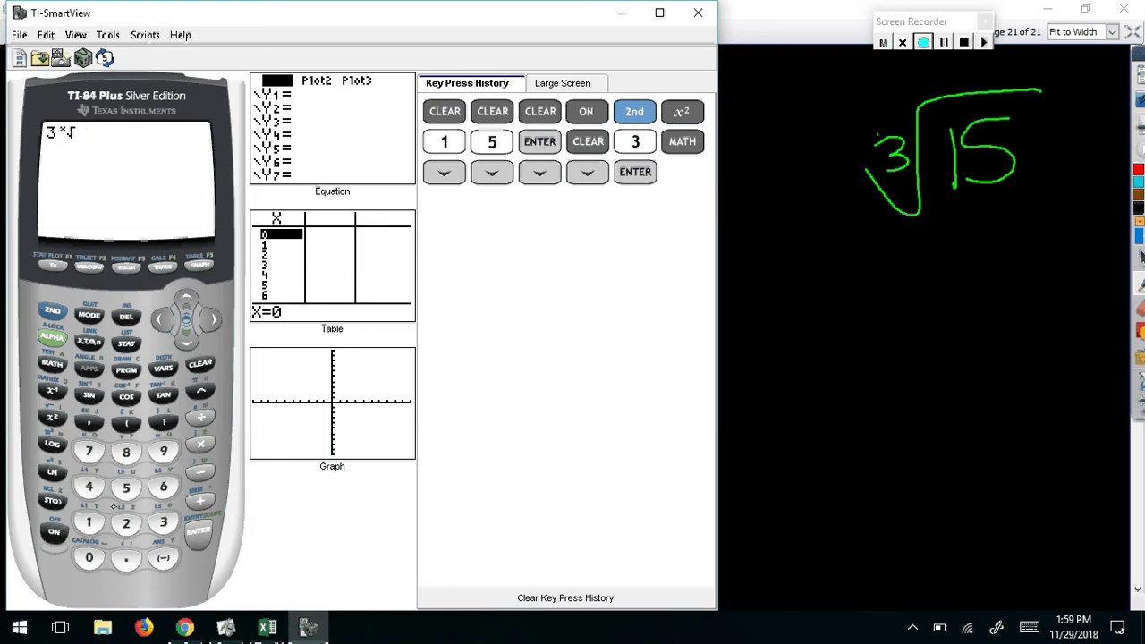
left_click(88, 523)
left_click(126, 488)
left_click(190, 545)
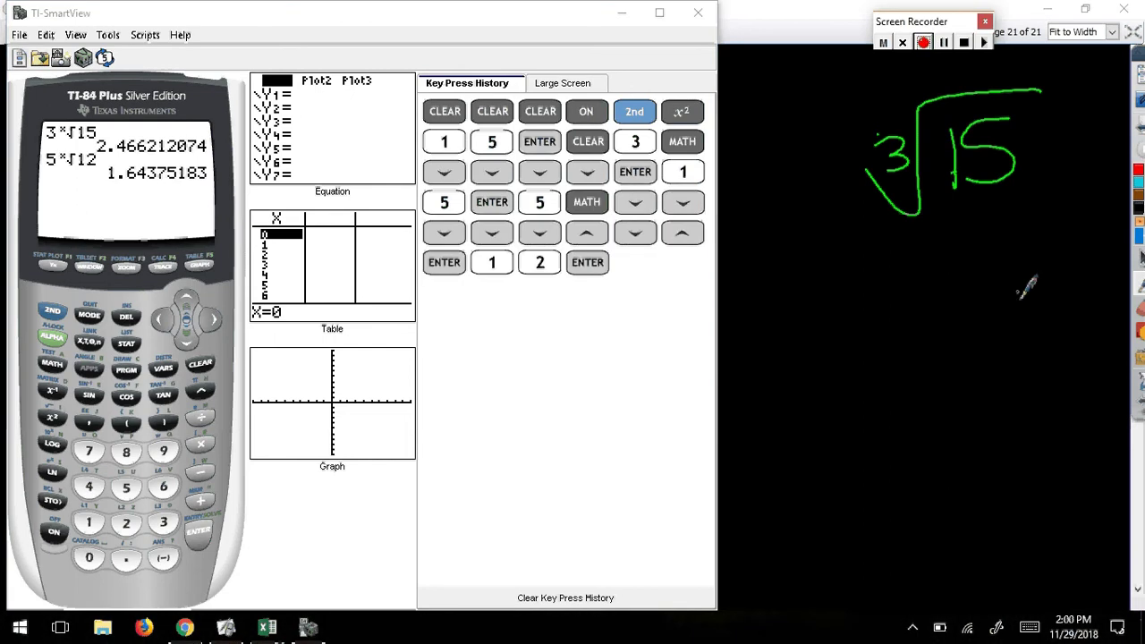
left_click(1009, 304)
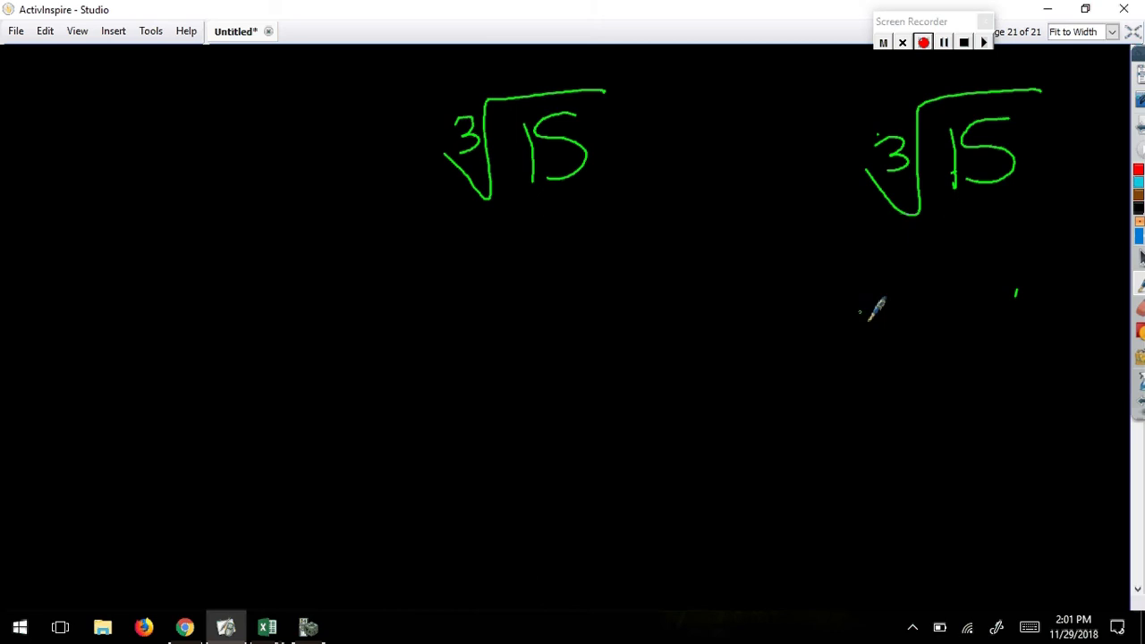
- Write 15^(1/3) beneath the right cube root of 15
left_click_drag(865, 292, 877, 367)
left_click_drag(919, 288, 884, 354)
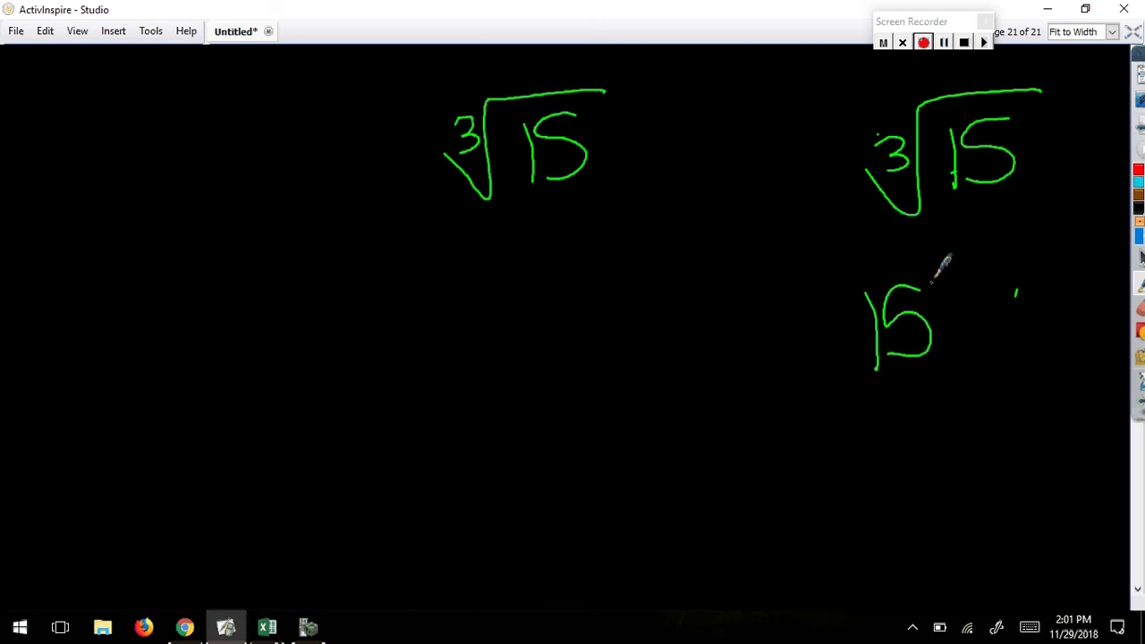
left_click_drag(935, 269, 943, 288)
mouse_move(953, 273)
left_mouse_down()
mouse_move(975, 288)
mouse_move(955, 295)
left_mouse_up()
key("ctrl+z")
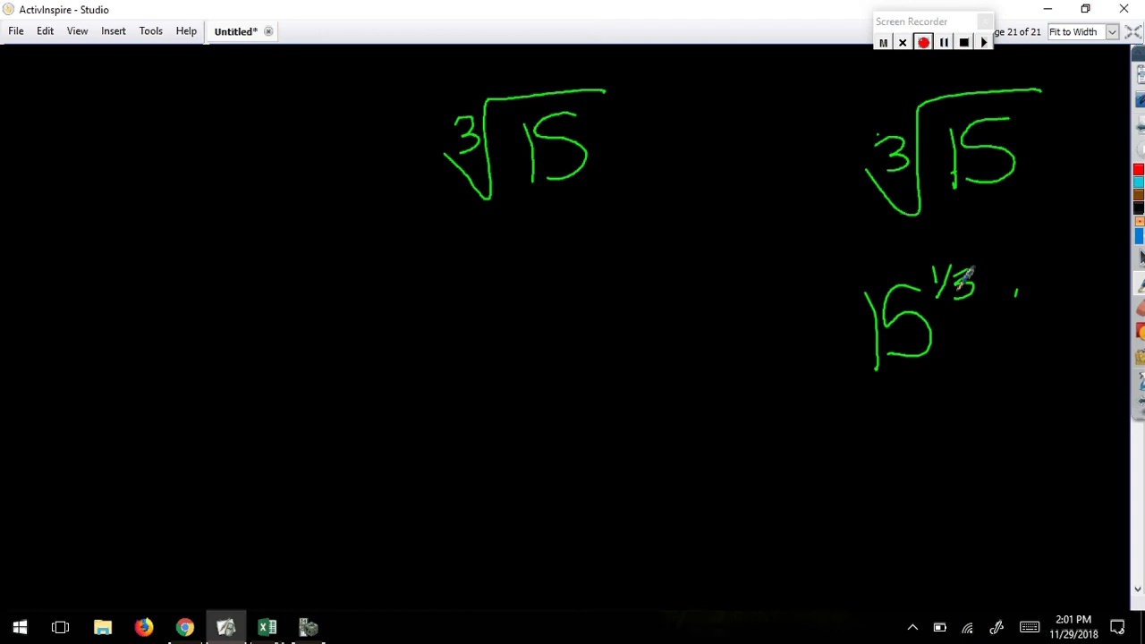
left_click_drag(1035, 104, 1034, 125)
left_click(307, 626)
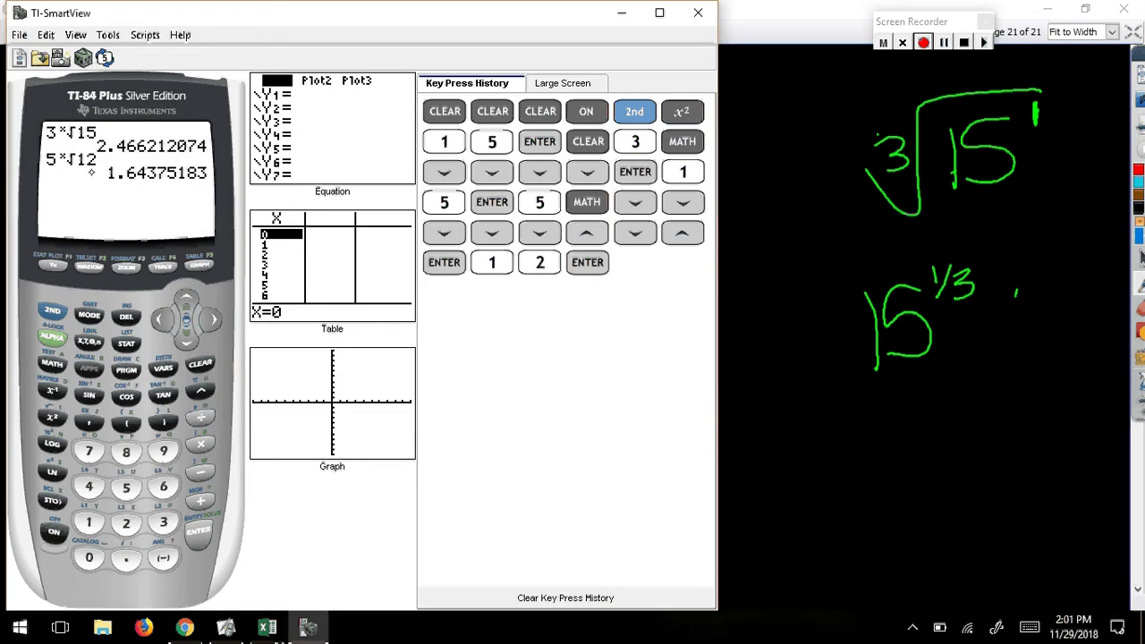
- Write ⁵√12 = 12^(1/5) below it
mouse_move(841, 429)
left_mouse_down()
mouse_move(830, 461)
mouse_move(952, 412)
left_mouse_up()
mouse_move(893, 443)
left_mouse_down()
mouse_move(893, 481)
mouse_move(943, 467)
mouse_move(981, 439)
left_mouse_up()
mouse_move(957, 458)
left_mouse_down()
mouse_move(982, 454)
mouse_move(997, 469)
left_mouse_up()
left_click_drag(1009, 430, 1043, 458)
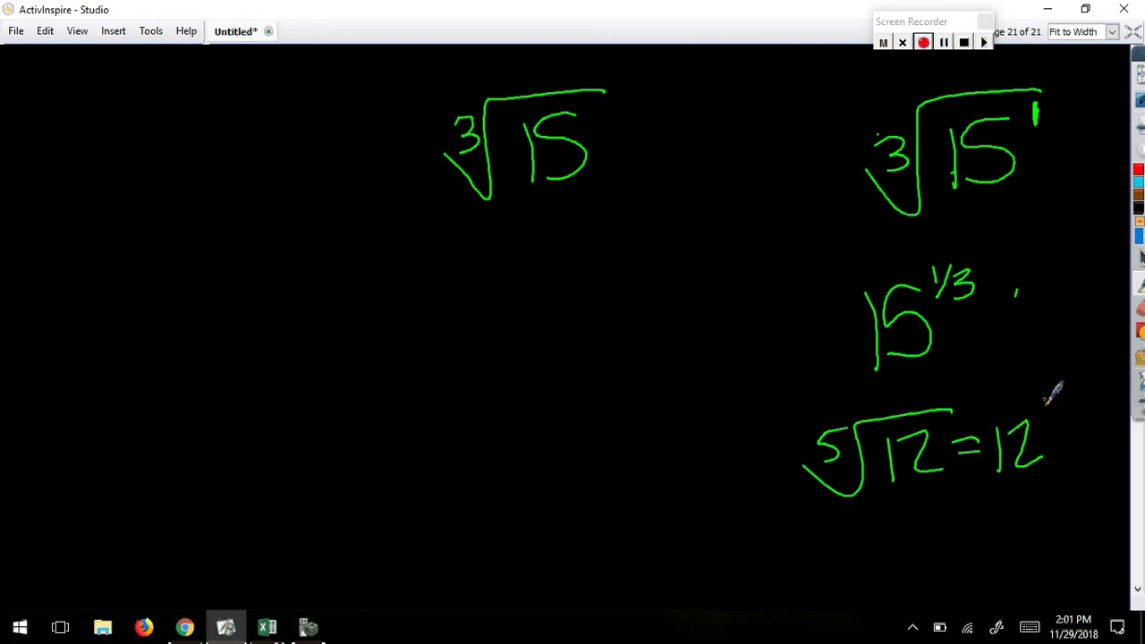
left_click_drag(1043, 399, 1053, 431)
- Evaluate 12^(1/5) on the calculator, getting 1.64375183
left_click(307, 626)
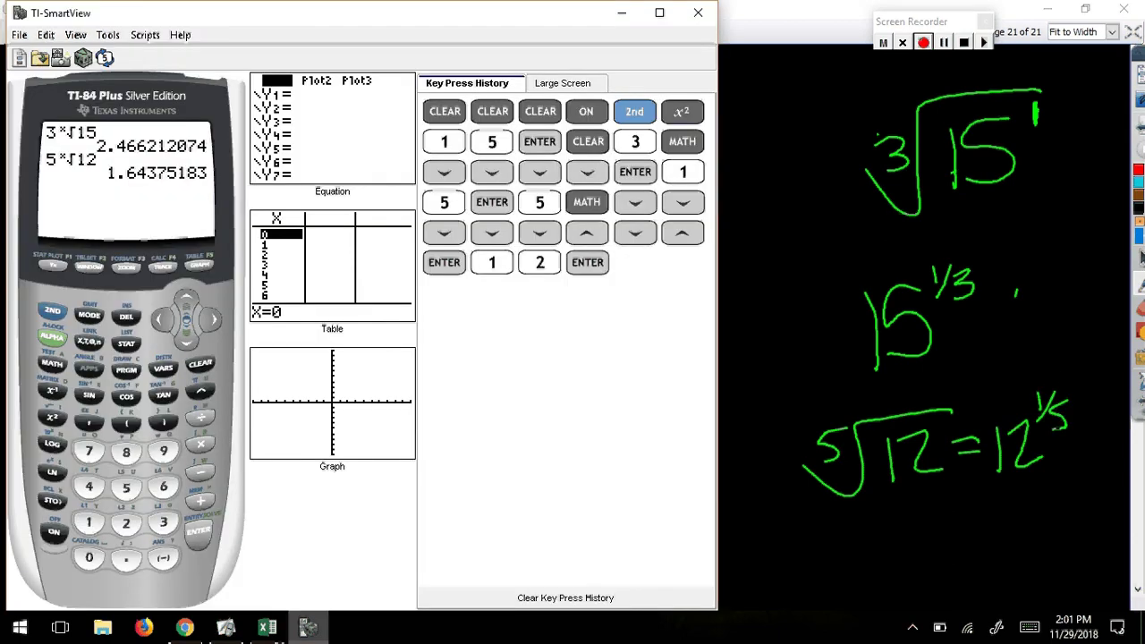
type("12")
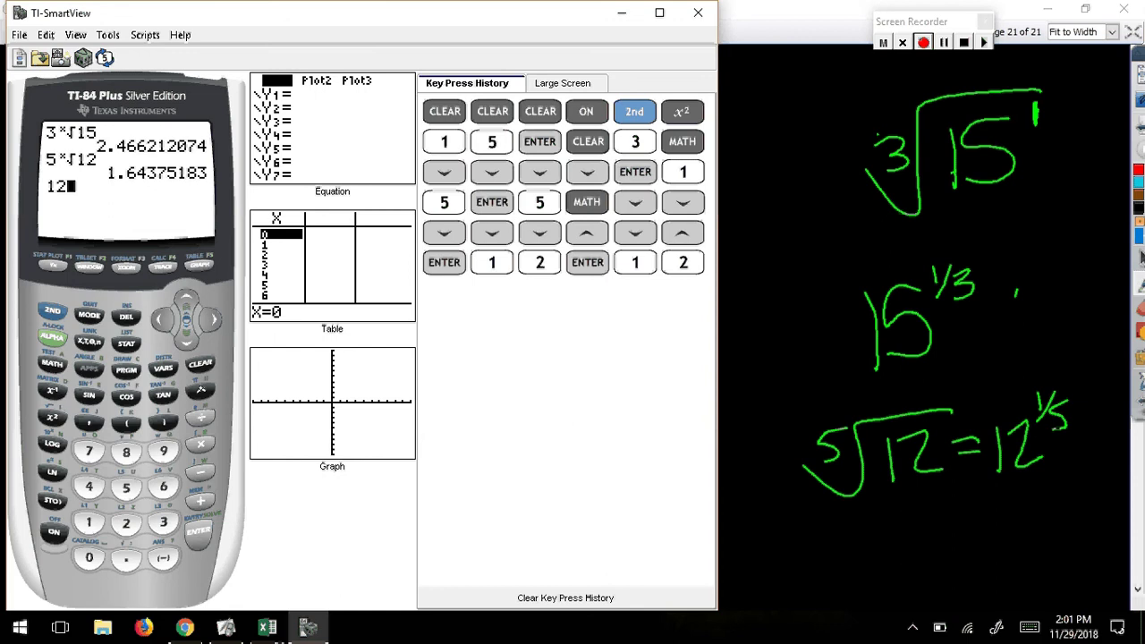
type("^(")
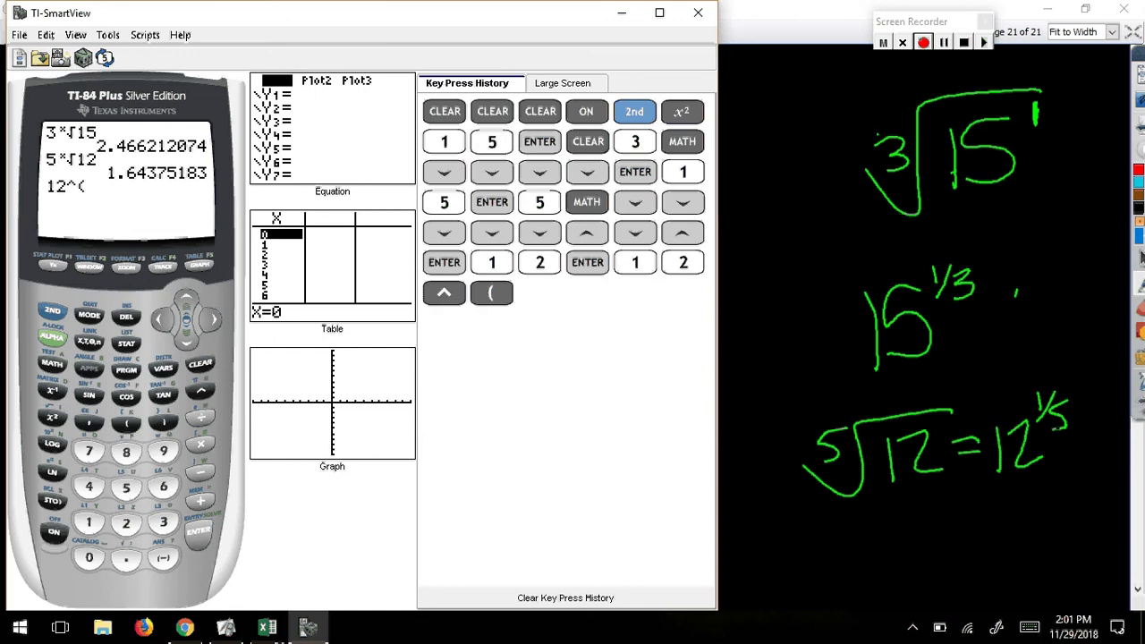
type("1/5")
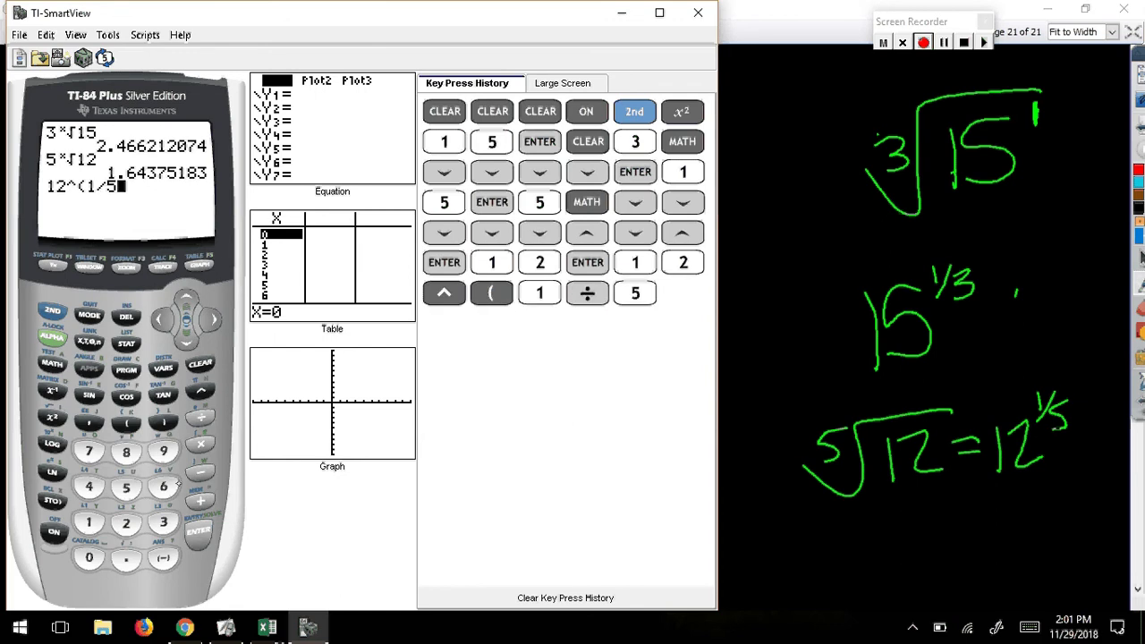
type(")")
key("Return")
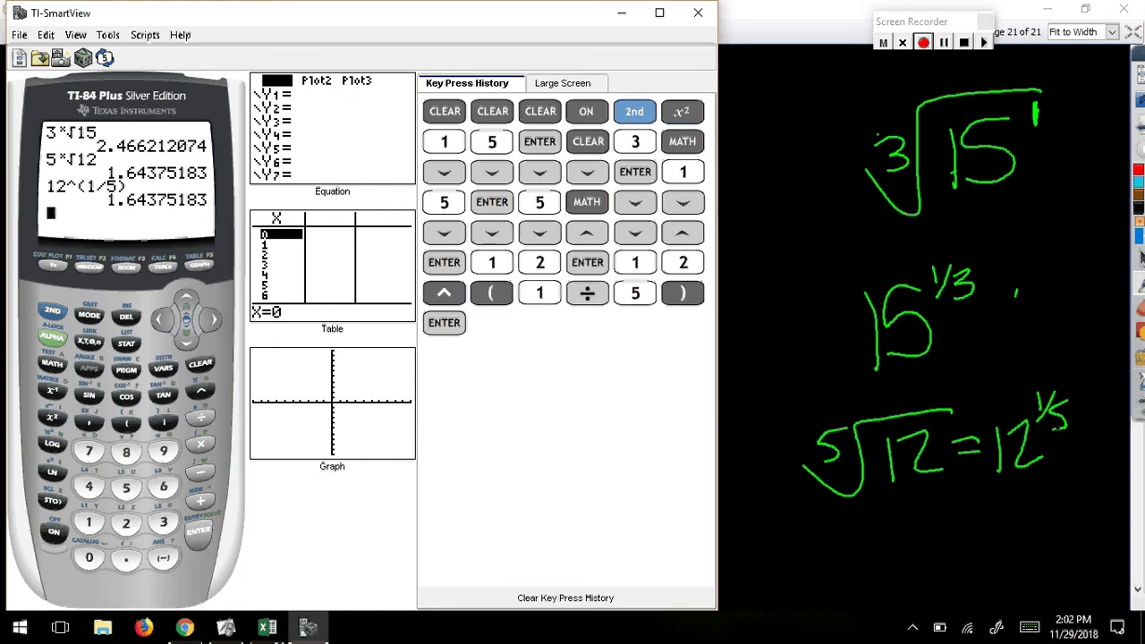
- Add a new page 22 and write the underlined green heading 'Solve :'
left_click(897, 531)
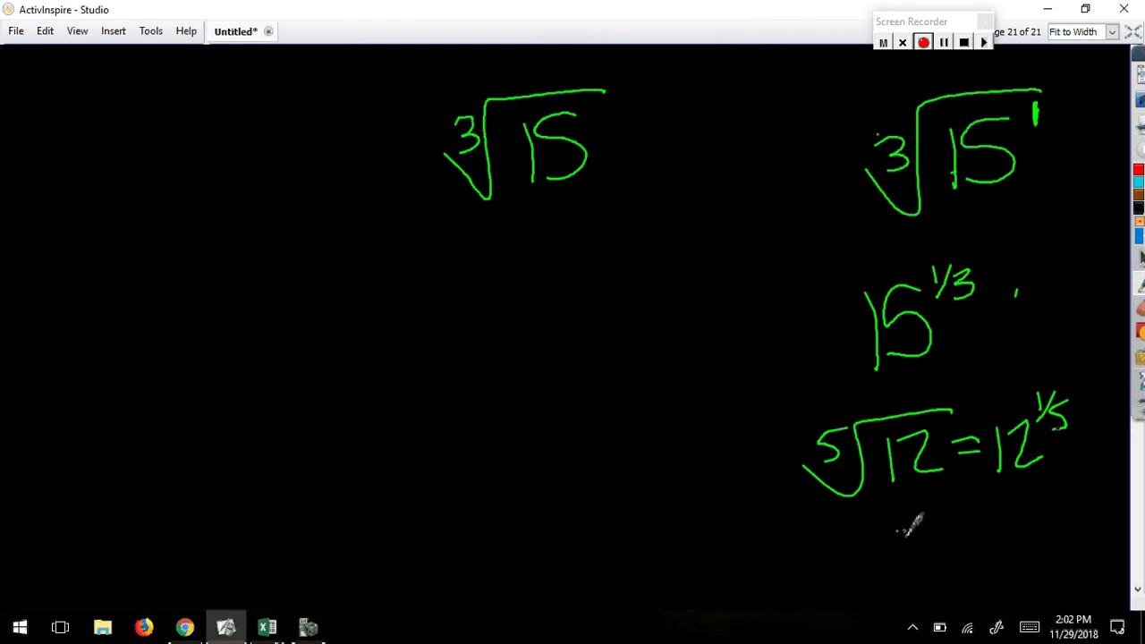
mouse_move(1139, 176)
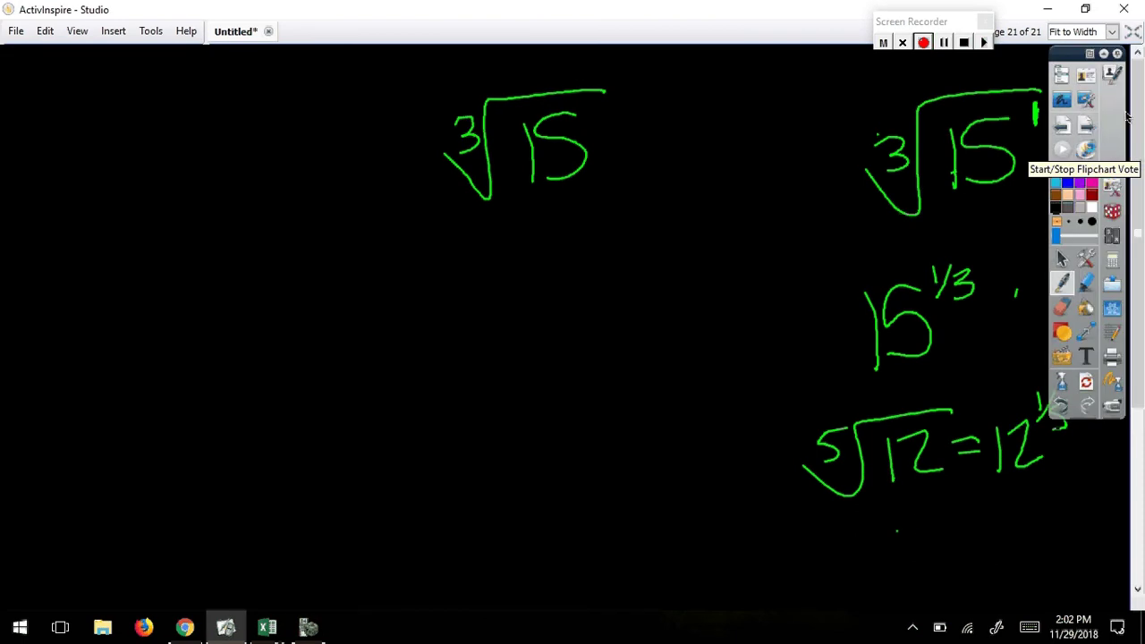
left_click(1086, 134)
mouse_move(128, 82)
left_mouse_down()
mouse_move(143, 134)
mouse_move(99, 158)
left_mouse_up()
left_click_drag(163, 118, 159, 125)
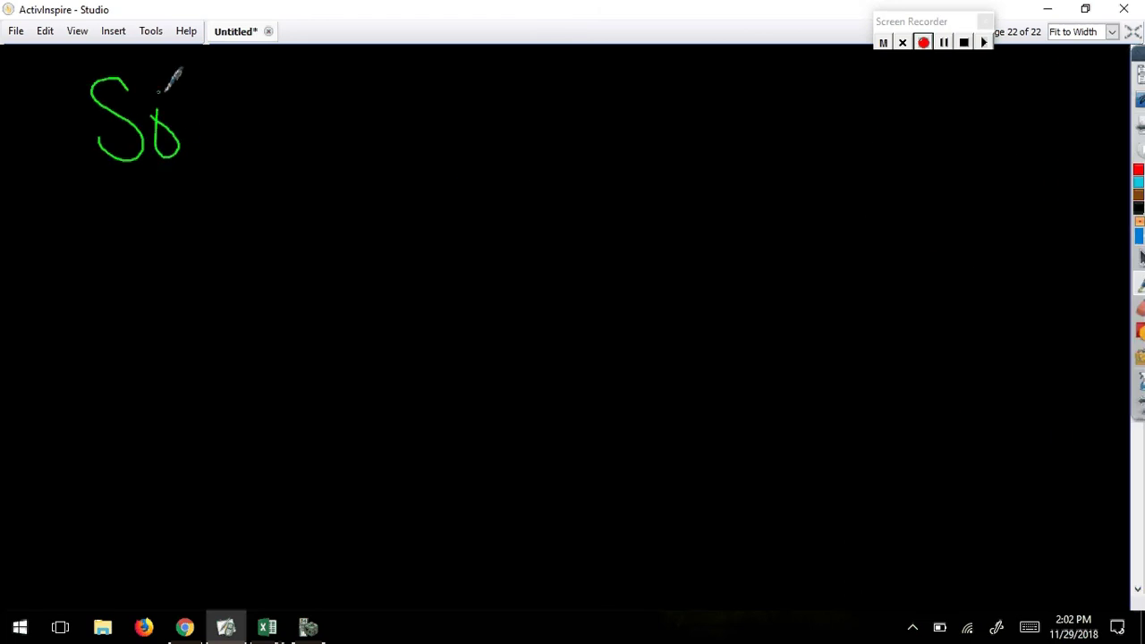
left_click_drag(166, 82, 195, 152)
mouse_move(211, 100)
left_mouse_down()
mouse_move(255, 95)
mouse_move(278, 143)
left_mouse_up()
left_click_drag(124, 184, 301, 168)
left_click(337, 100)
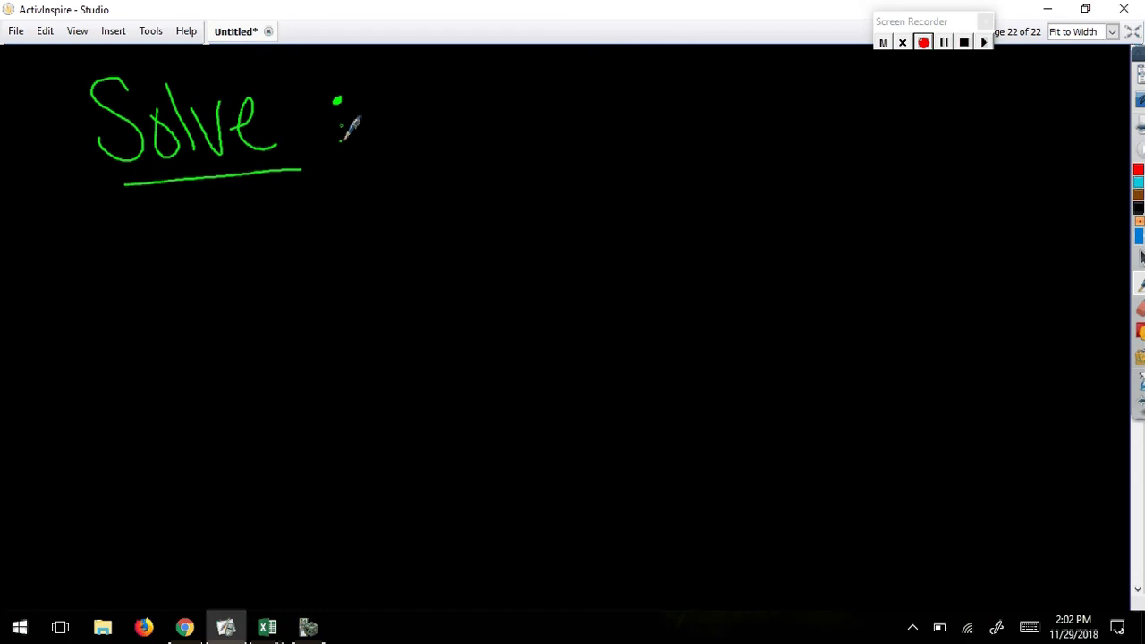
left_click(343, 142)
- Write the reminder notes 'S/A D/M EP' to the right of the heading
mouse_move(472, 83)
left_mouse_down()
mouse_move(443, 116)
mouse_move(480, 152)
mouse_move(515, 107)
mouse_move(524, 136)
left_mouse_up()
left_click_drag(501, 121, 519, 119)
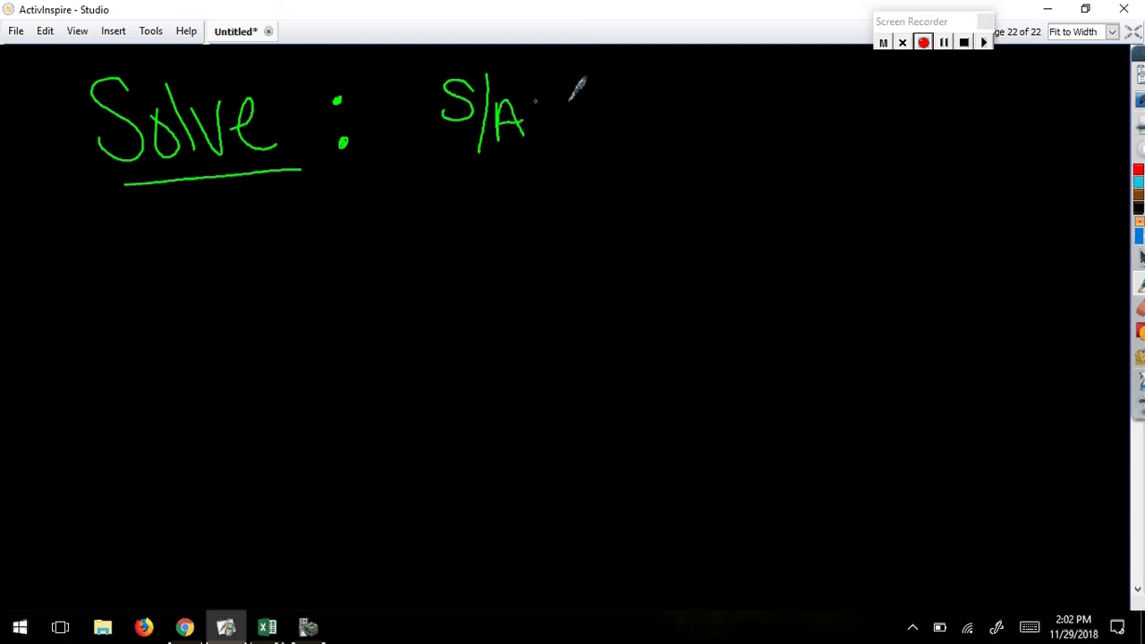
left_click_drag(560, 79, 575, 109)
left_click_drag(626, 66, 608, 131)
mouse_move(624, 127)
left_mouse_down()
mouse_move(629, 108)
mouse_move(677, 107)
mouse_move(664, 129)
left_mouse_up()
mouse_move(748, 79)
left_mouse_down()
mouse_move(749, 114)
mouse_move(766, 124)
left_mouse_up()
mouse_move(769, 82)
left_mouse_down()
mouse_move(800, 80)
mouse_move(774, 96)
left_mouse_up()
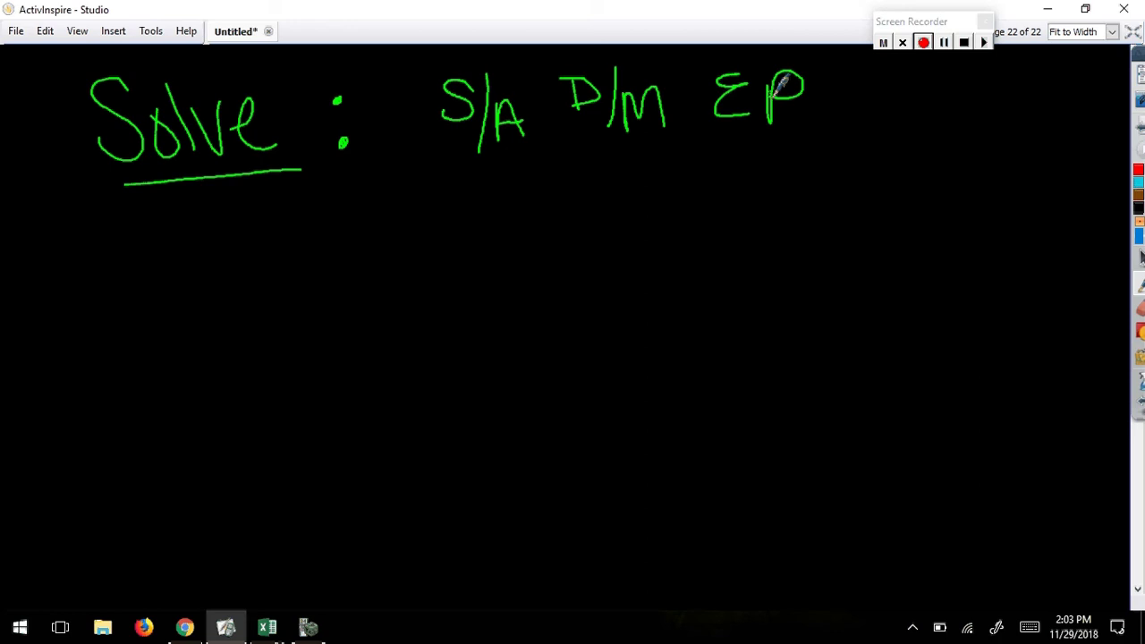
mouse_move(1138, 193)
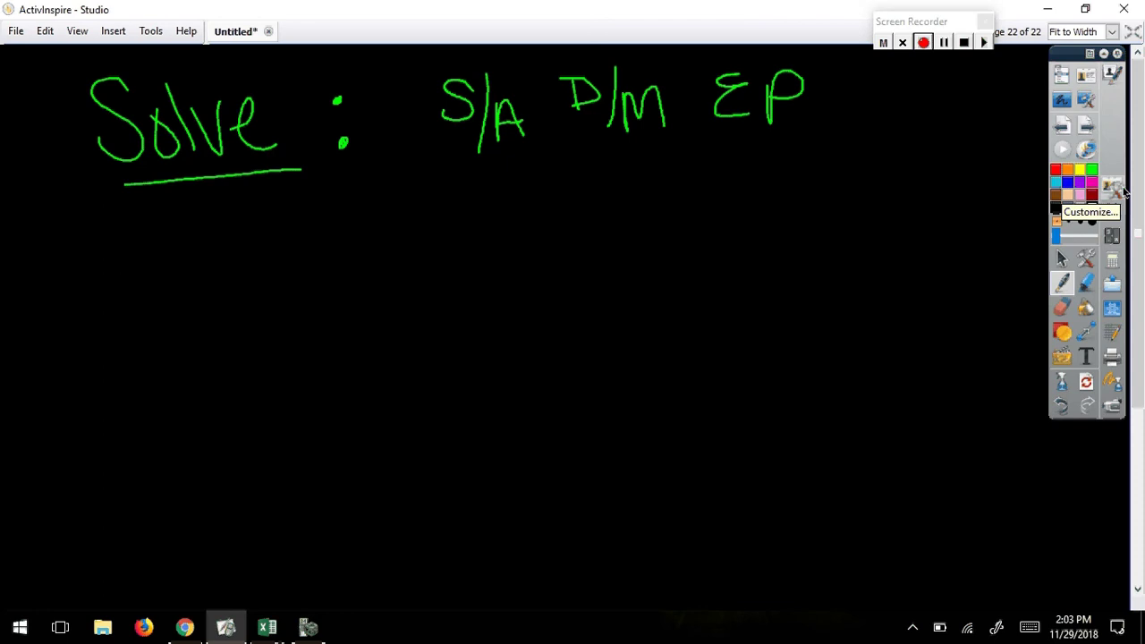
- Write ½·x⁵ = 512 in white beneath the Solve heading
right_click(1136, 283)
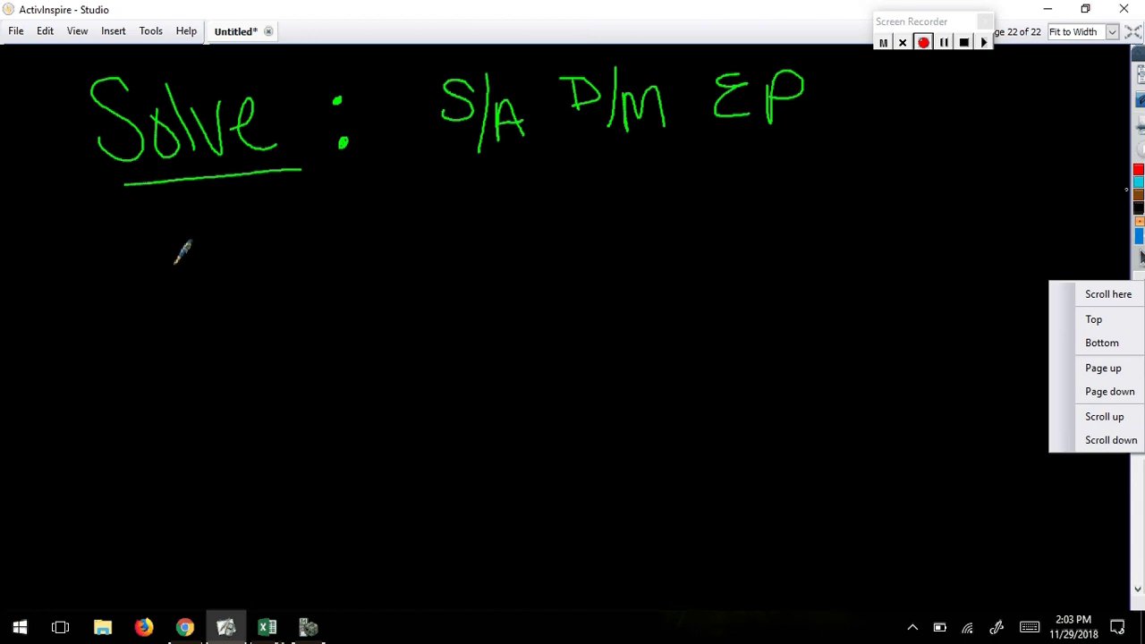
mouse_move(231, 237)
left_mouse_down()
mouse_move(236, 268)
mouse_move(268, 280)
mouse_move(259, 340)
left_mouse_up()
left_click_drag(315, 265, 340, 317)
left_click_drag(346, 255, 313, 321)
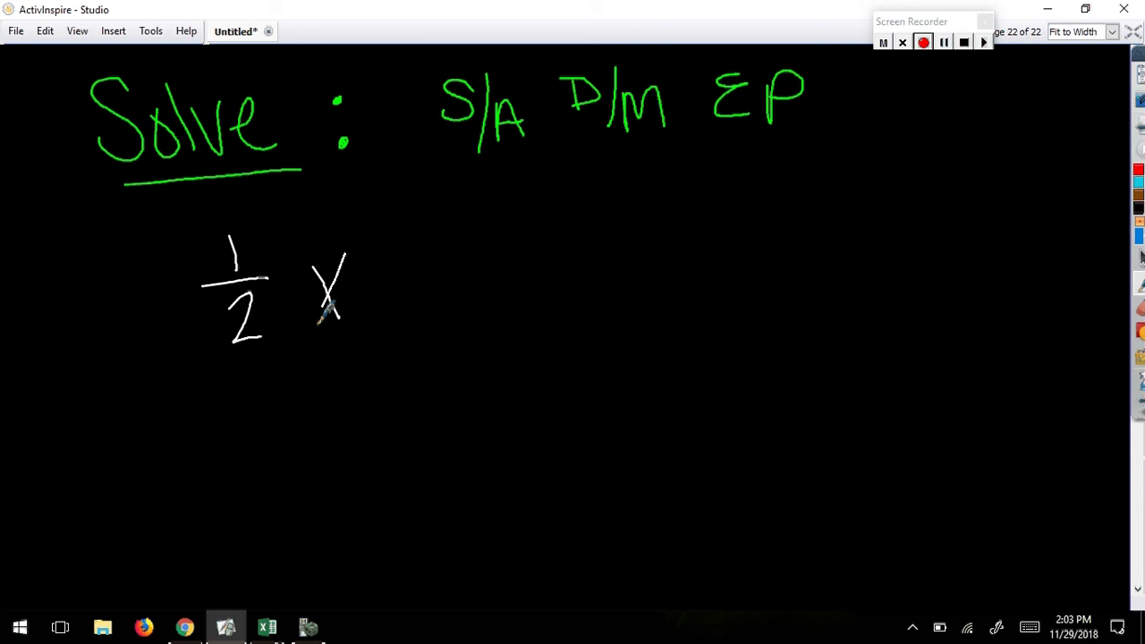
left_click_drag(353, 229, 357, 259)
left_click_drag(351, 228, 381, 224)
mouse_move(402, 274)
left_mouse_down()
mouse_move(445, 267)
mouse_move(444, 288)
left_mouse_up()
mouse_move(507, 242)
left_mouse_down()
mouse_move(508, 285)
mouse_move(471, 292)
left_mouse_up()
mouse_move(530, 240)
left_mouse_down()
mouse_move(531, 298)
mouse_move(610, 303)
left_mouse_up()
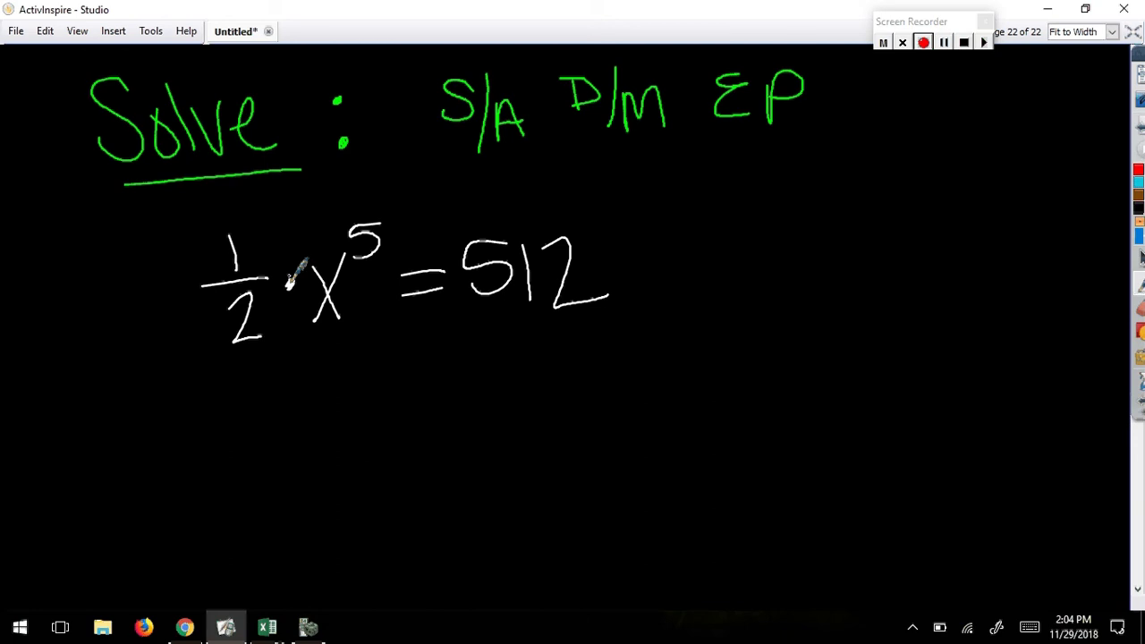
left_click(289, 283)
mouse_move(1141, 183)
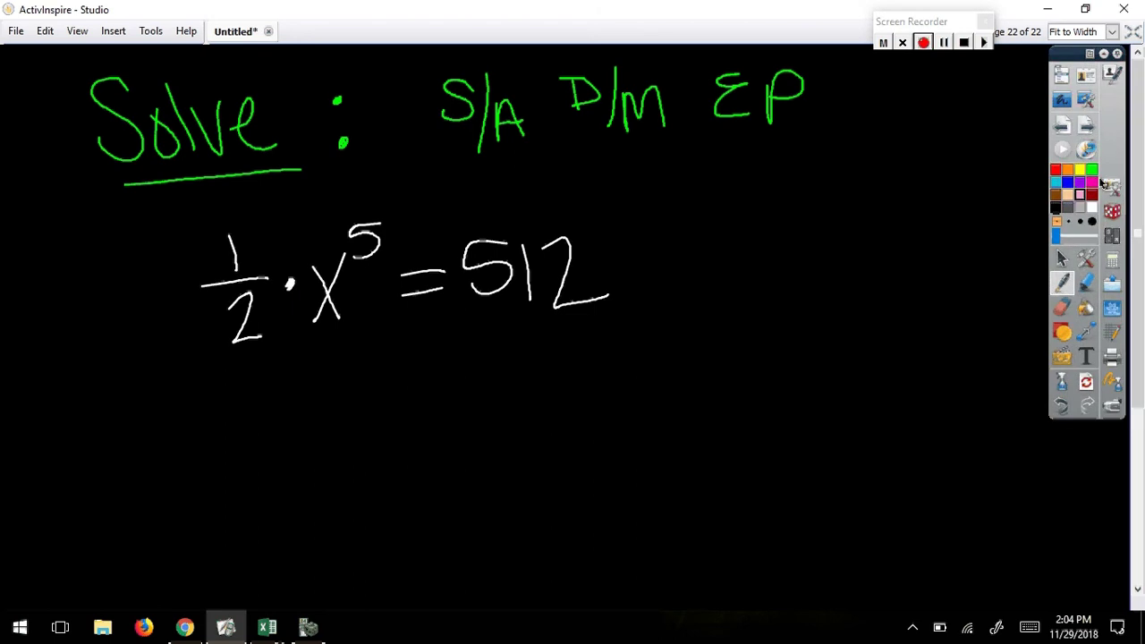
- In pink, multiply both sides by 2/1 and cancel the fractions on the left
left_click(1093, 181)
mouse_move(143, 253)
left_mouse_down()
mouse_move(194, 288)
mouse_move(163, 347)
left_mouse_up()
mouse_move(1138, 414)
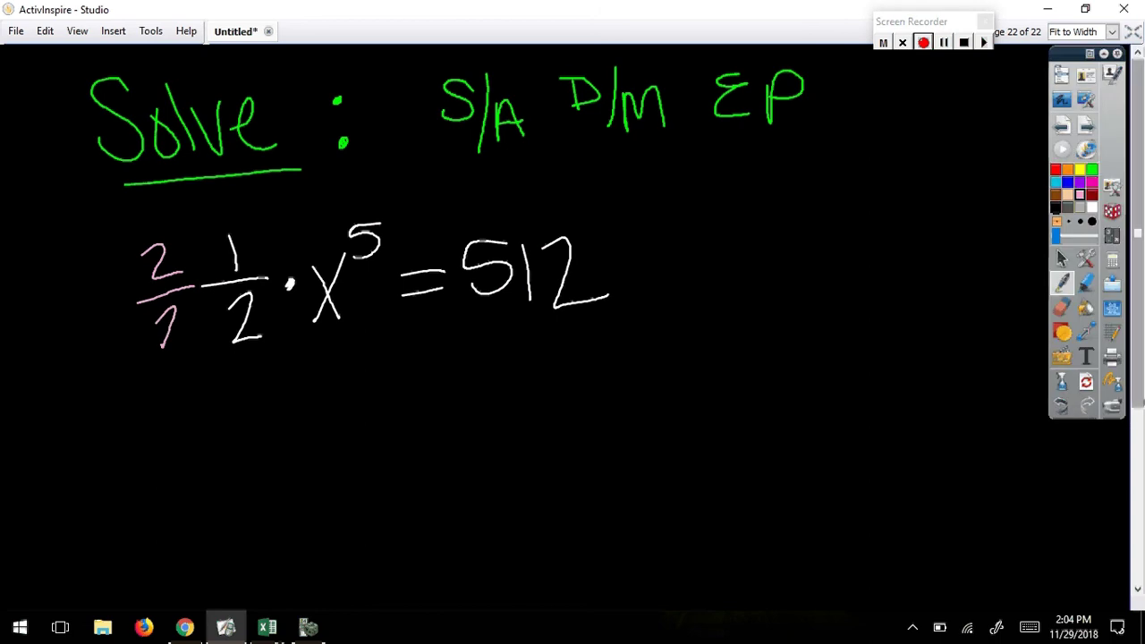
left_click(1061, 405)
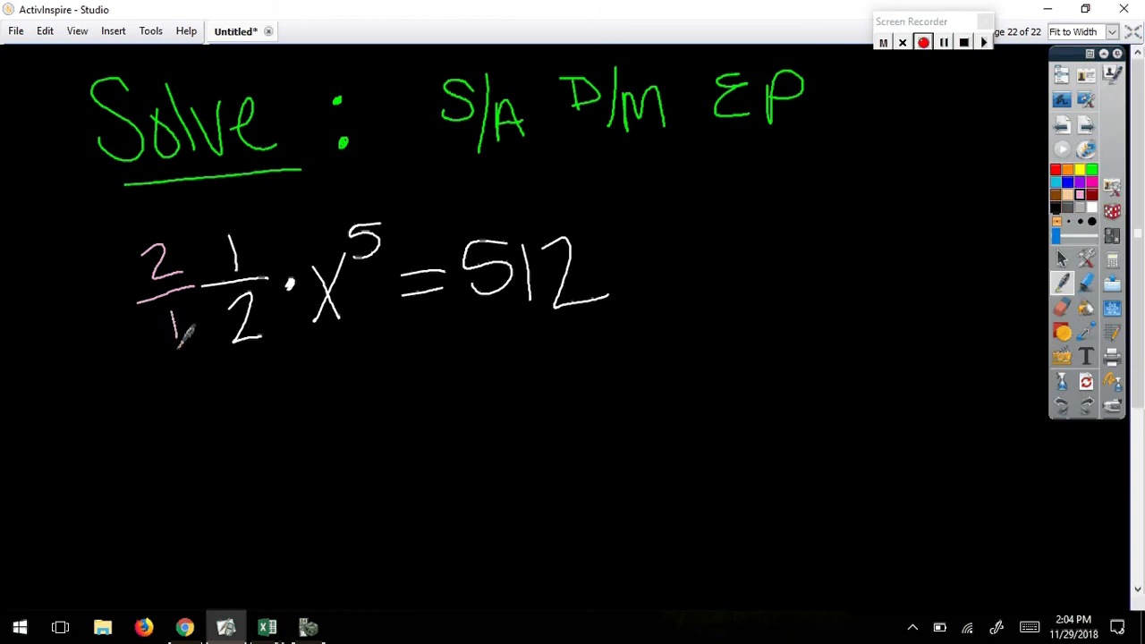
left_click(620, 266)
mouse_move(644, 242)
left_mouse_down()
mouse_move(687, 289)
mouse_move(669, 337)
left_mouse_up()
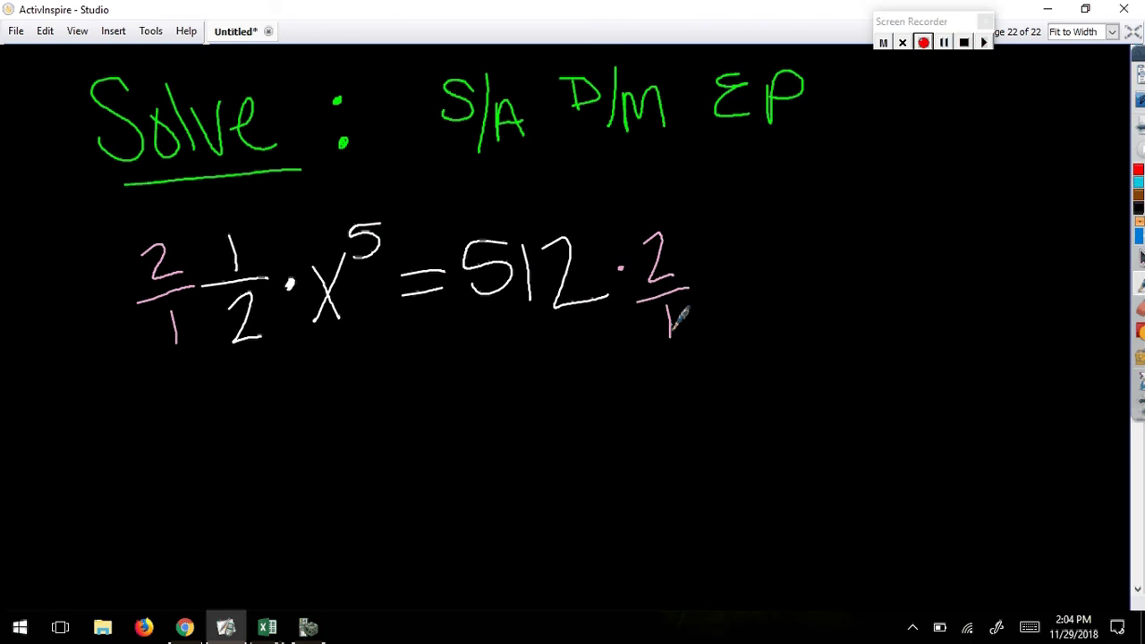
left_click_drag(169, 231, 177, 351)
left_click_drag(248, 223, 249, 347)
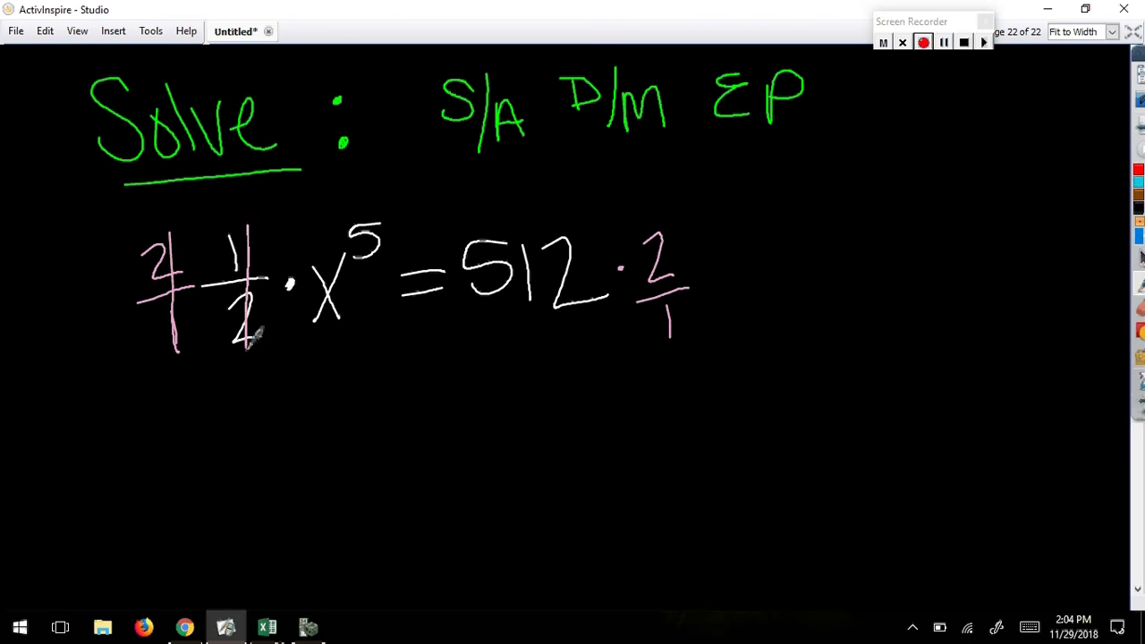
- Write the simplified equation x⁵ = 1024 on the next line
mouse_move(312, 386)
left_mouse_down()
mouse_move(336, 428)
mouse_move(312, 437)
left_mouse_up()
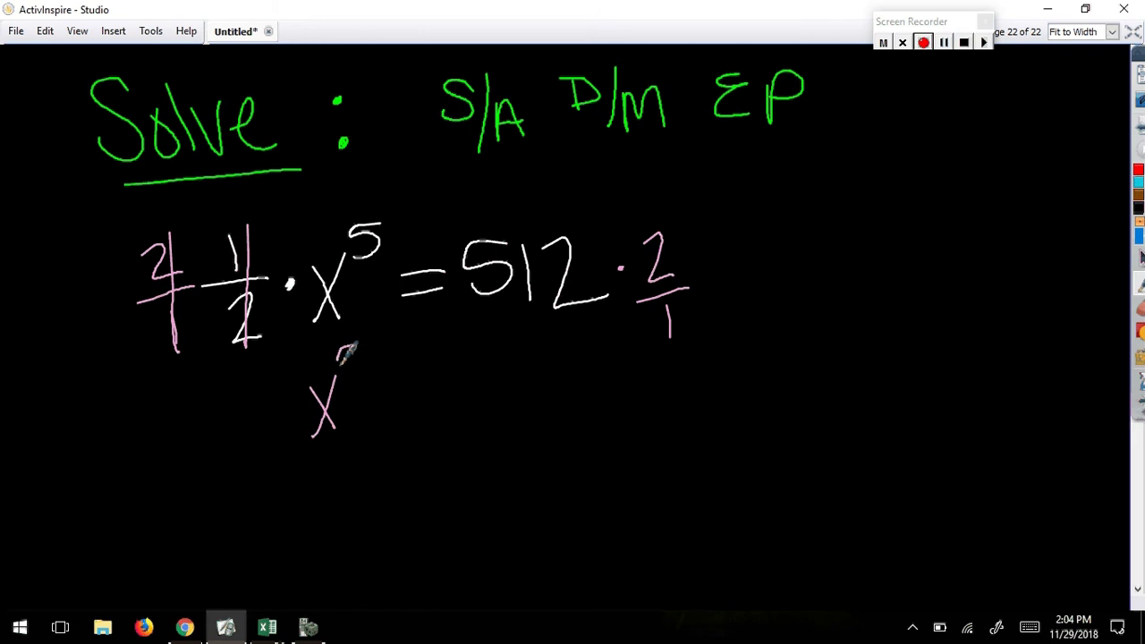
left_click_drag(342, 350, 338, 373)
mouse_move(383, 405)
left_mouse_down()
mouse_move(404, 403)
mouse_move(456, 430)
left_mouse_up()
mouse_move(489, 387)
left_mouse_down()
mouse_move(528, 399)
mouse_move(538, 425)
left_mouse_up()
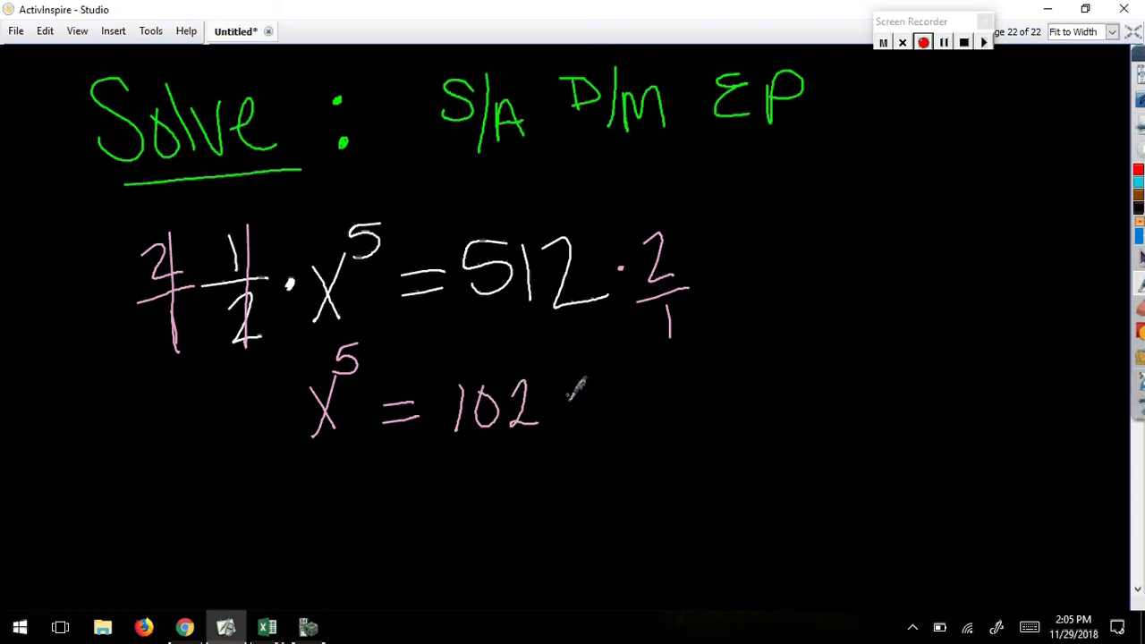
left_click_drag(555, 370, 567, 430)
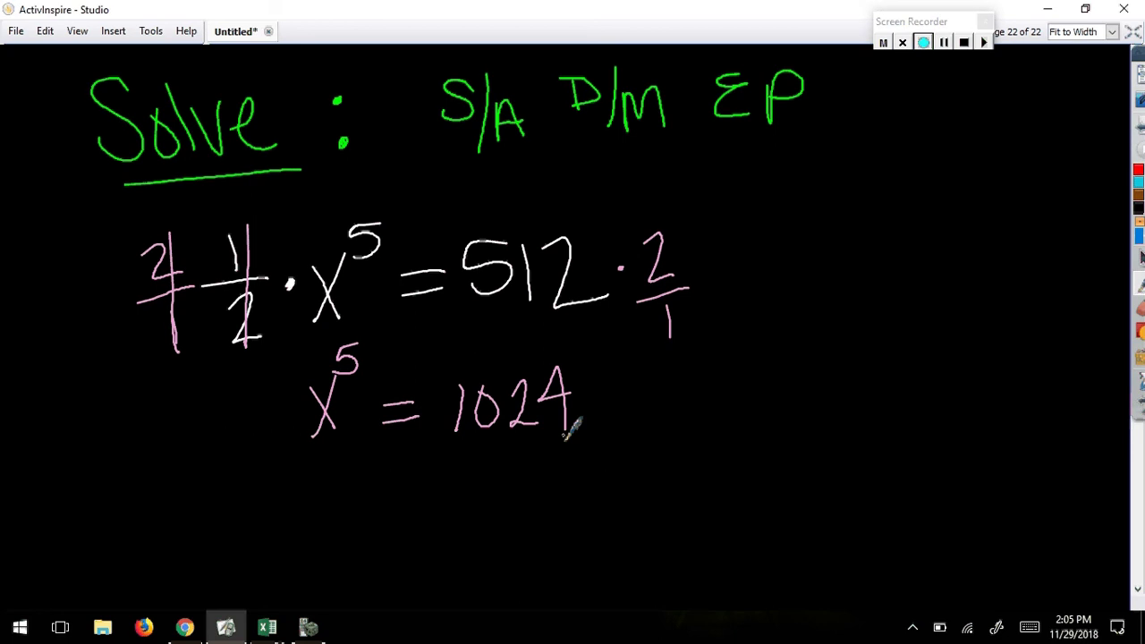
- In white, draw fifth roots over x⁵ and 1024, cancelling the exponent and index
mouse_move(1138, 202)
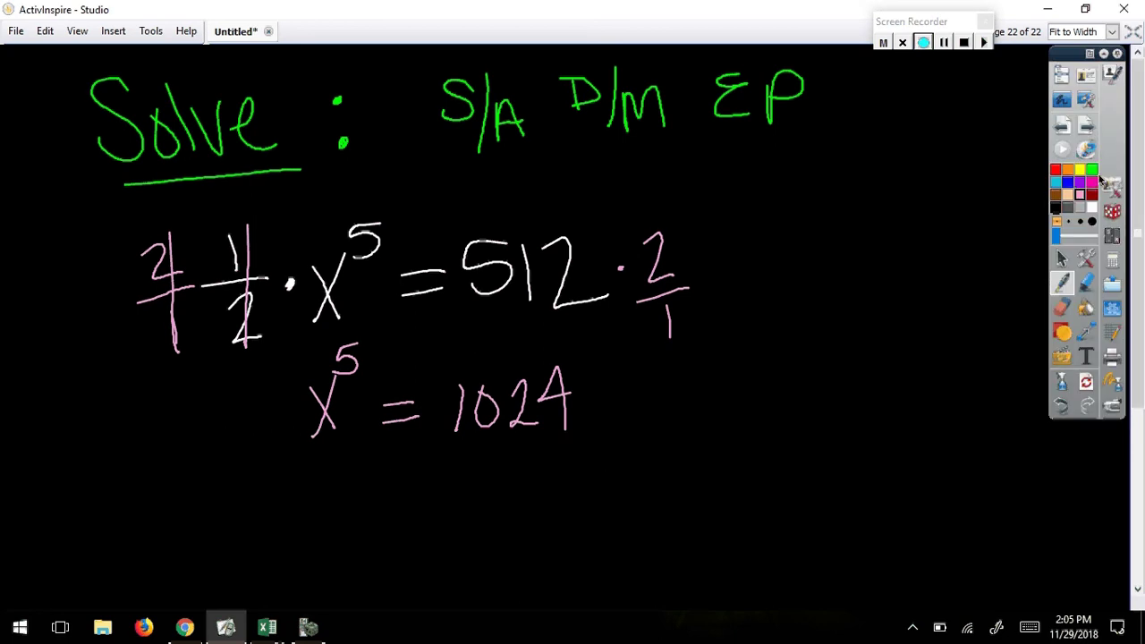
left_click(1092, 207)
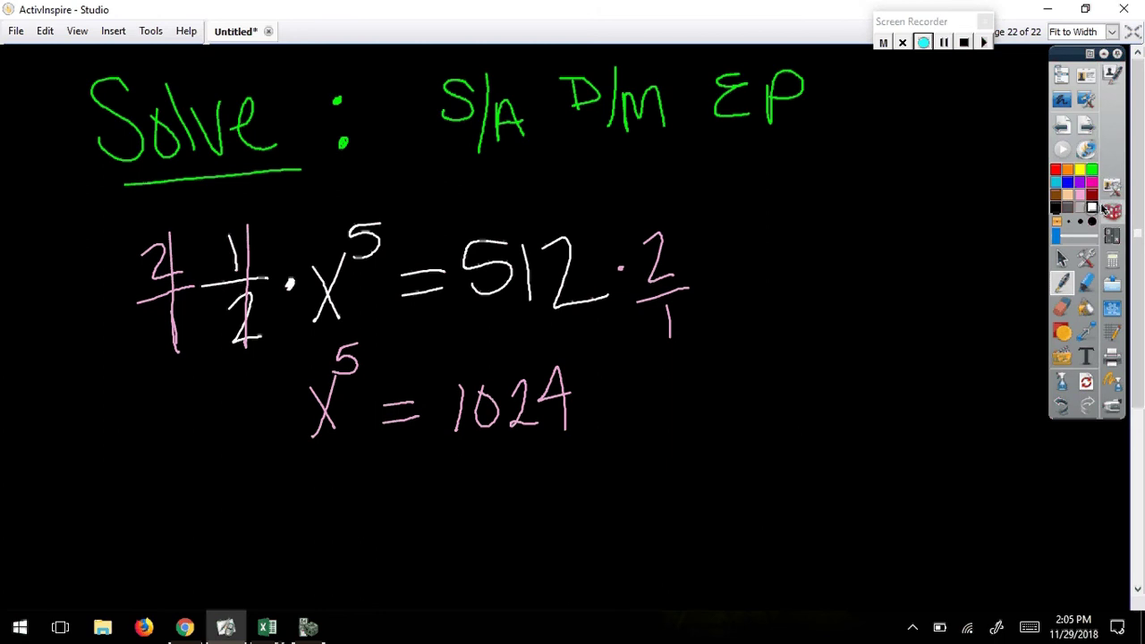
mouse_move(284, 379)
left_mouse_down()
mouse_move(257, 418)
mouse_move(386, 327)
left_mouse_up()
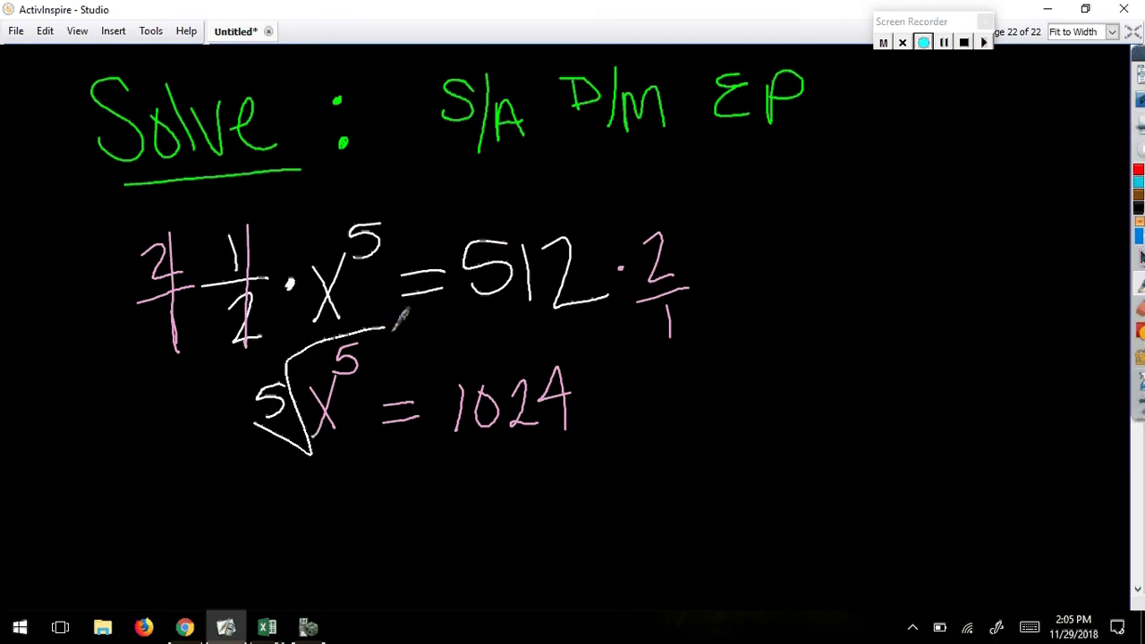
mouse_move(433, 368)
left_mouse_down()
mouse_move(442, 448)
mouse_move(573, 345)
left_mouse_up()
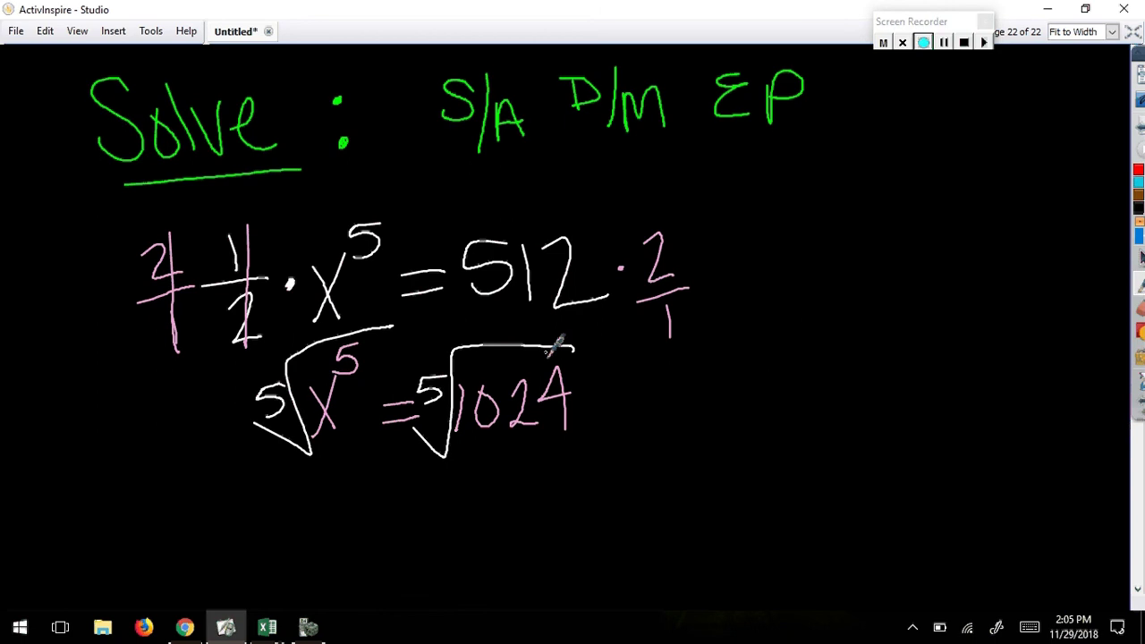
left_click_drag(324, 356, 379, 364)
left_click_drag(301, 331, 276, 426)
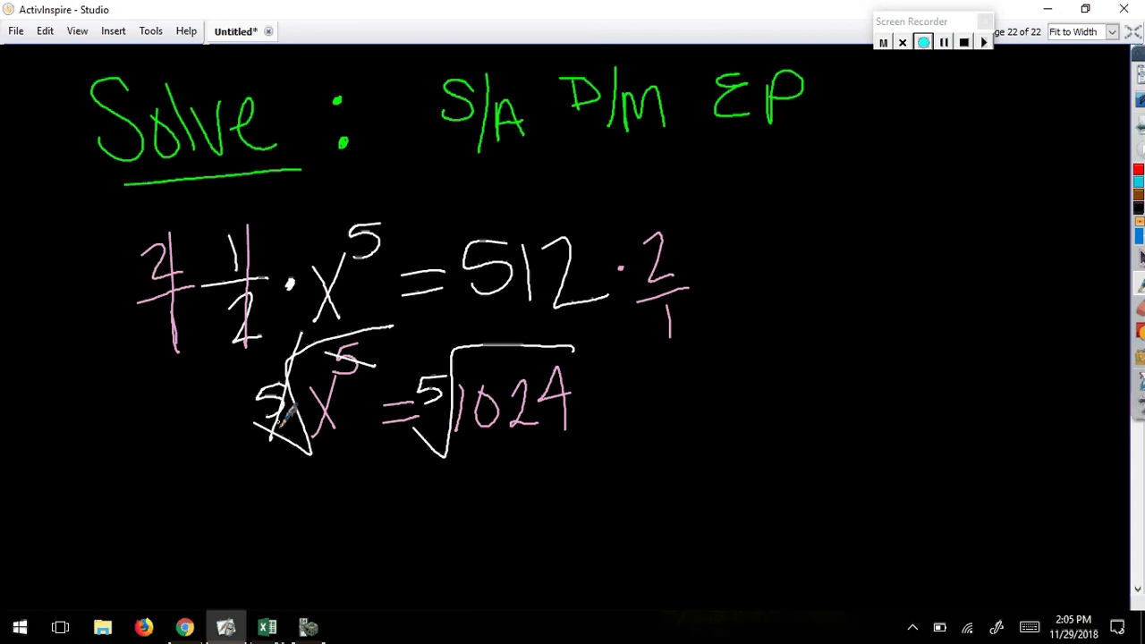
- Evaluate the fifth root of 1024 on TI-SmartView, getting 4, then return to the whiteboard
left_click(308, 626)
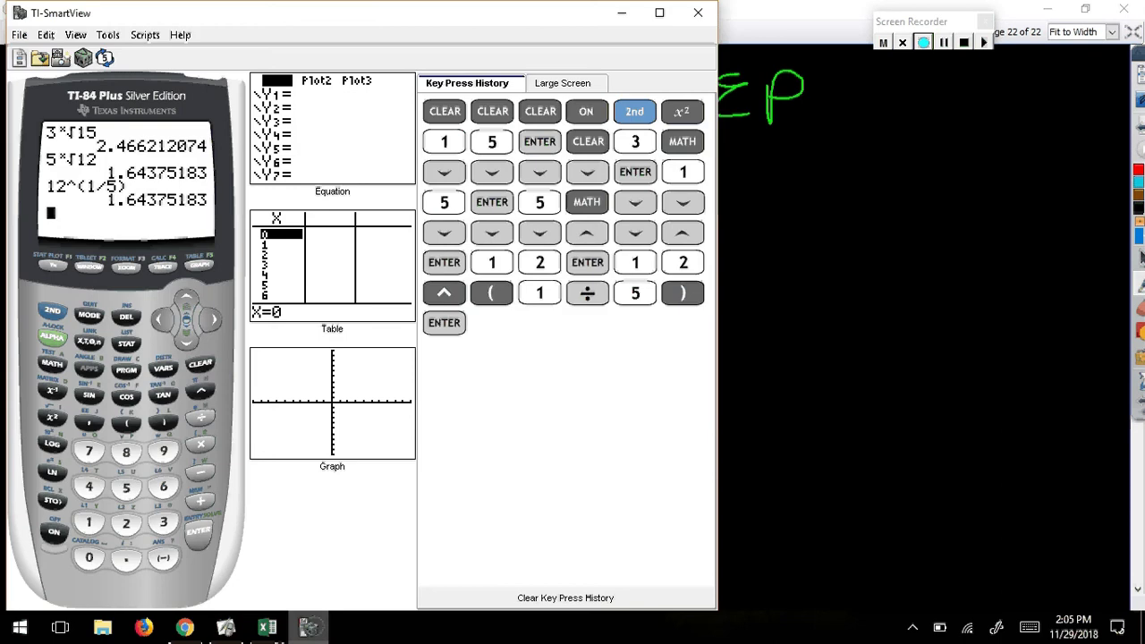
key("5")
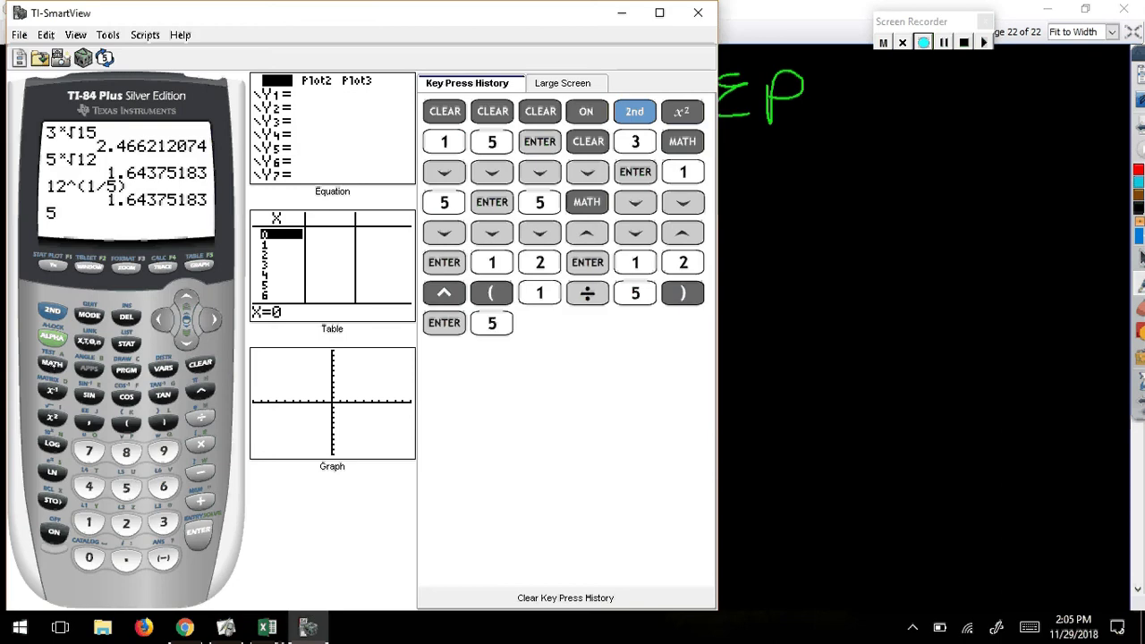
left_click(53, 363)
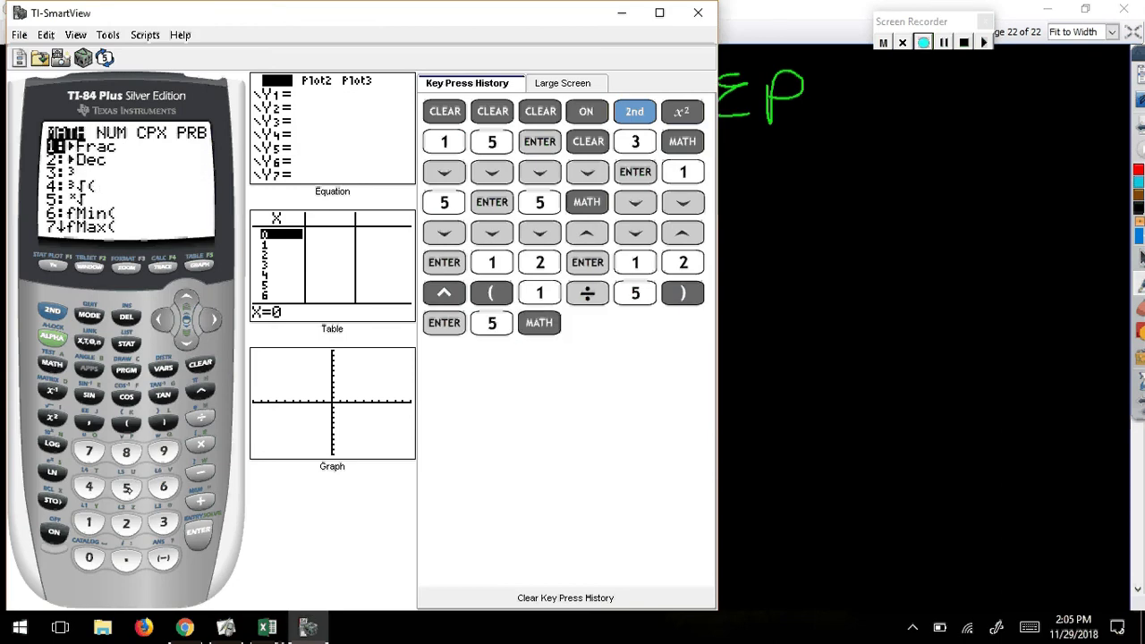
left_click(126, 486)
type("10")
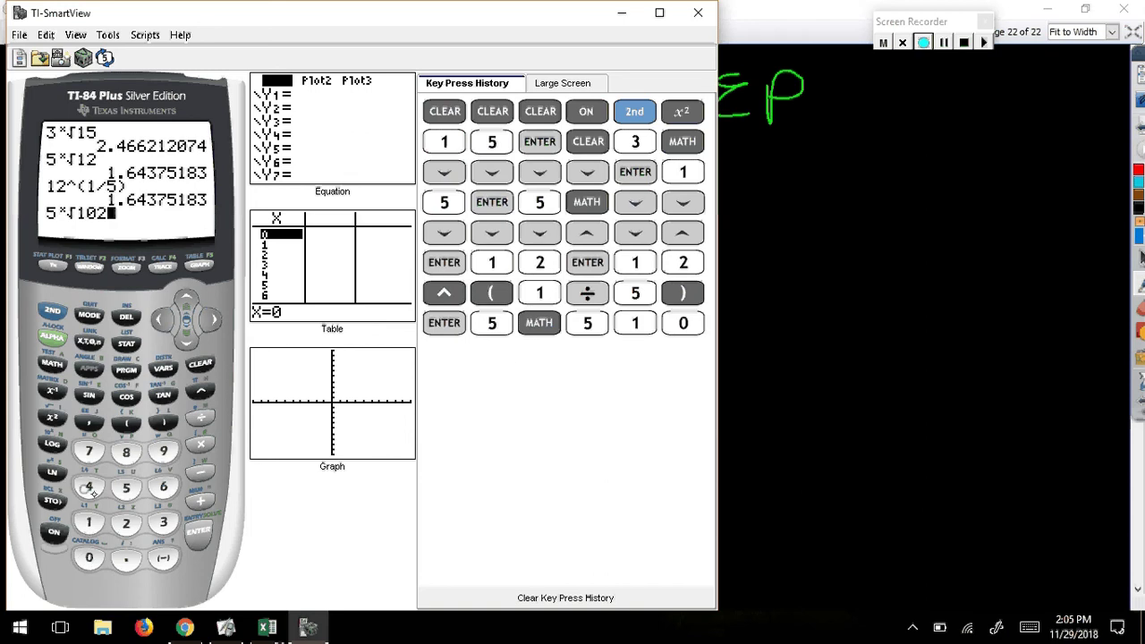
type("24")
key("Return")
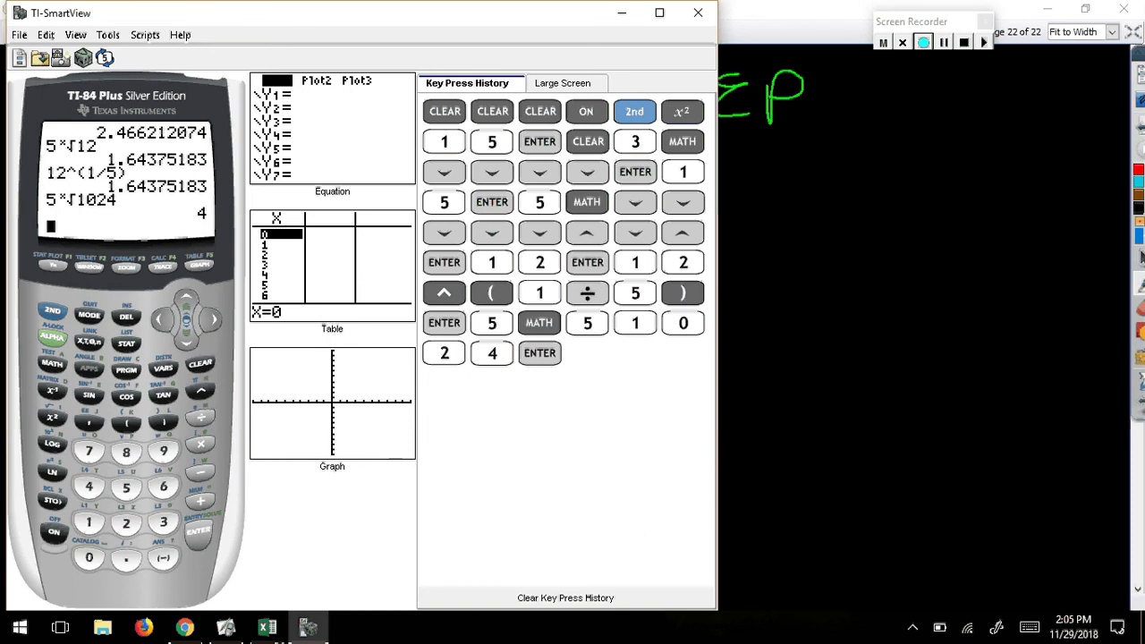
key("alt+Tab")
- Write the answer x = 4 below the root step
left_click_drag(346, 502, 383, 549)
left_click_drag(379, 490, 357, 562)
mouse_move(410, 519)
left_mouse_down()
mouse_move(440, 511)
mouse_move(442, 526)
left_mouse_up()
left_click_drag(483, 491, 505, 506)
left_click_drag(484, 467, 497, 548)
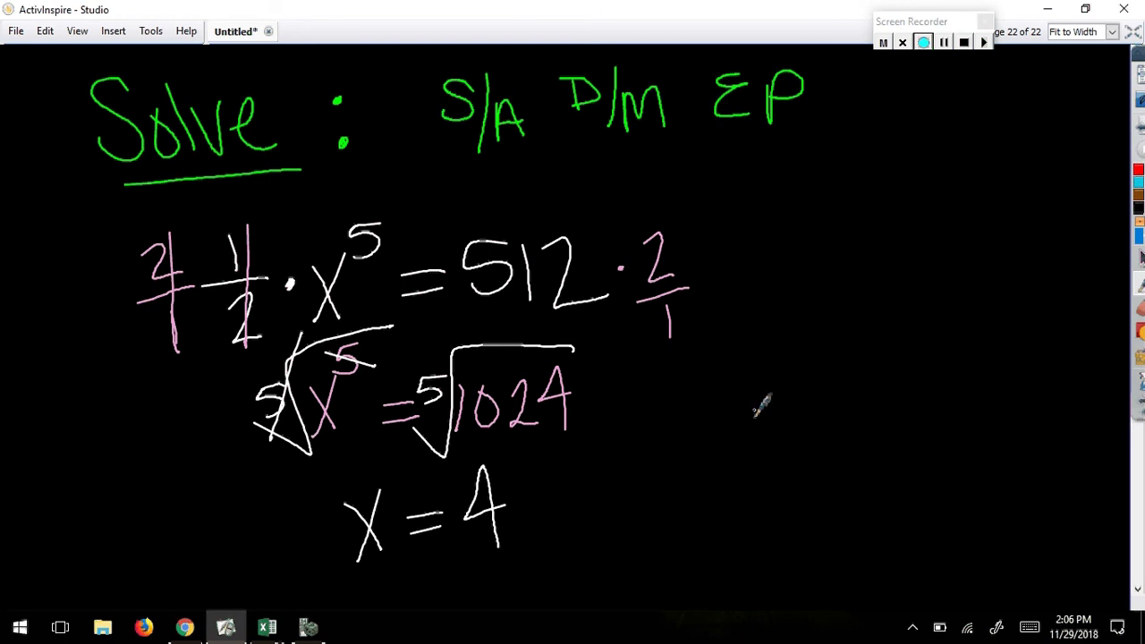
- Write 1024^1÷5 to the right of the equations and circle it
mouse_move(735, 396)
left_mouse_down()
mouse_move(749, 458)
mouse_move(762, 395)
mouse_move(814, 429)
left_mouse_up()
left_click_drag(836, 354, 851, 406)
left_click_drag(845, 350, 844, 414)
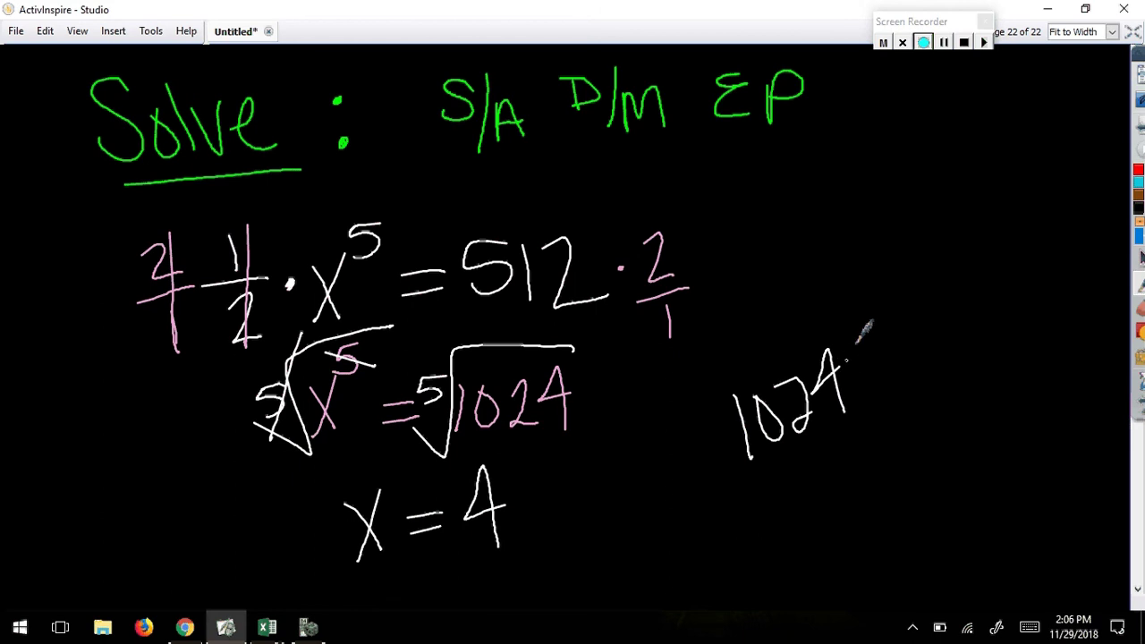
left_click_drag(854, 356, 873, 347)
mouse_move(898, 297)
left_mouse_down()
mouse_move(900, 320)
mouse_move(930, 305)
left_mouse_up()
left_click(916, 288)
left_click(924, 311)
left_click_drag(941, 267, 961, 261)
left_click_drag(941, 267, 945, 299)
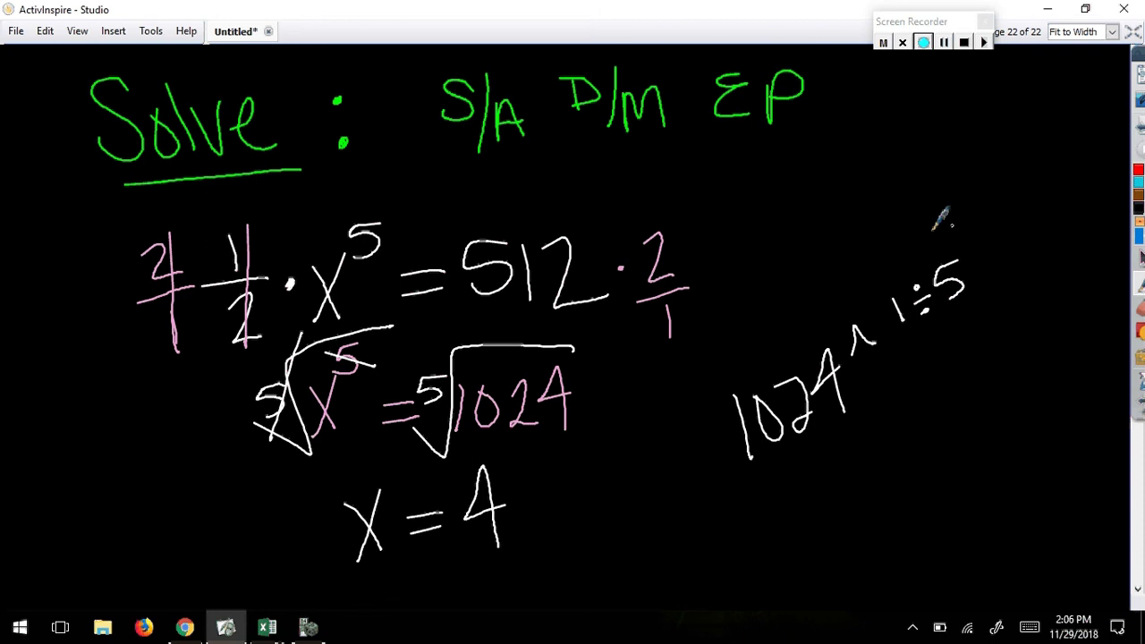
mouse_move(944, 220)
left_mouse_down()
mouse_move(696, 443)
mouse_move(909, 228)
left_mouse_up()
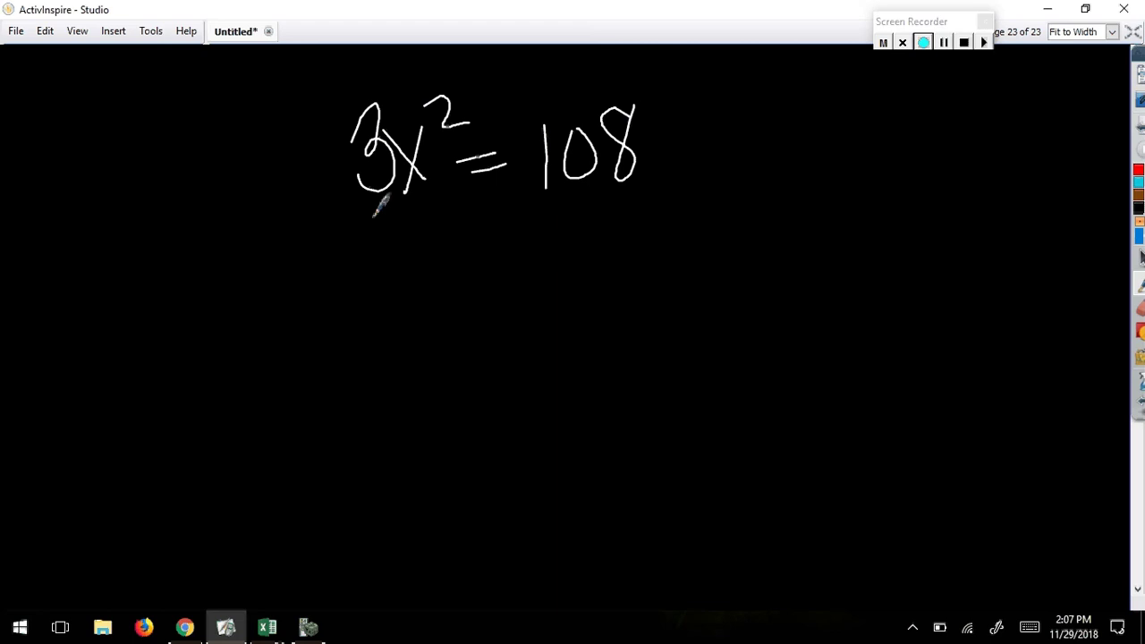
- Divide both sides of 3x² = 108 by 3 and write x² = 36
left_click_drag(354, 219, 440, 203)
mouse_move(384, 238)
left_mouse_down()
mouse_move(411, 266)
mouse_move(383, 264)
left_mouse_up()
left_click_drag(538, 206, 683, 182)
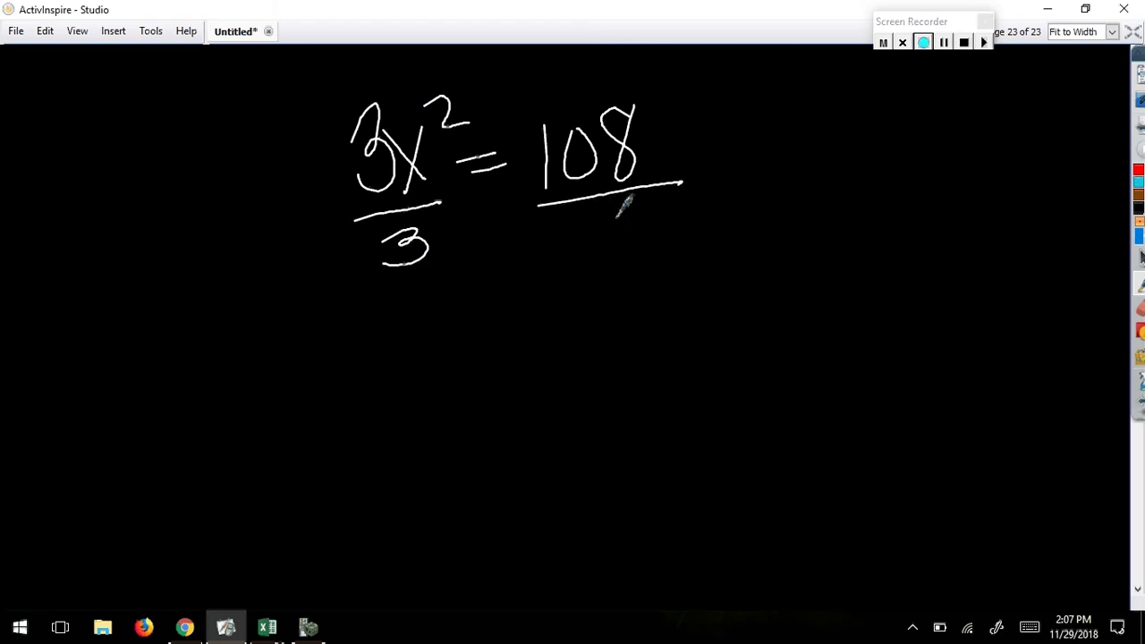
mouse_move(594, 215)
left_mouse_down()
mouse_move(626, 223)
mouse_move(598, 243)
left_mouse_up()
left_click_drag(394, 350, 426, 393)
left_click_drag(427, 345, 404, 398)
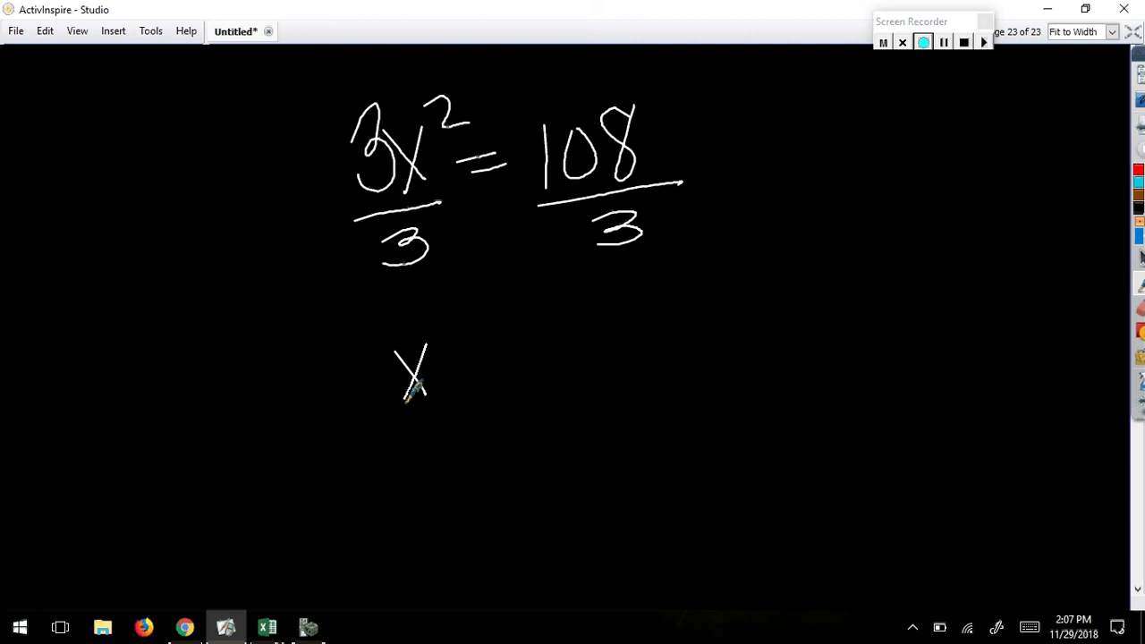
mouse_move(436, 315)
left_mouse_down()
mouse_move(458, 308)
mouse_move(470, 328)
left_mouse_up()
mouse_move(459, 369)
left_mouse_down()
mouse_move(498, 362)
mouse_move(499, 377)
left_mouse_up()
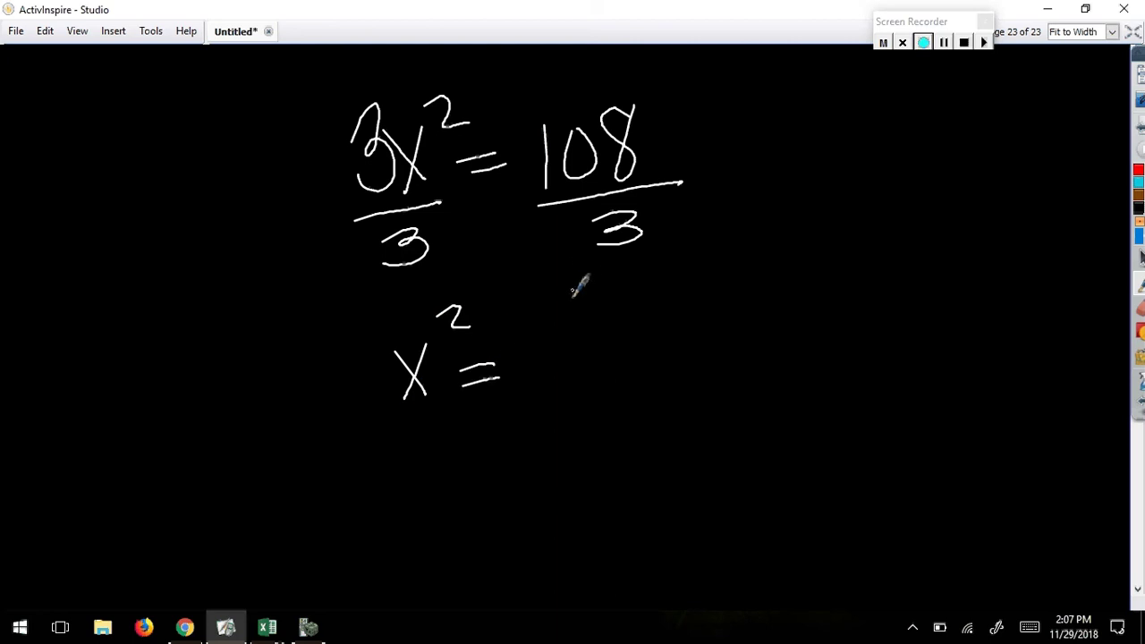
left_click_drag(530, 329, 533, 383)
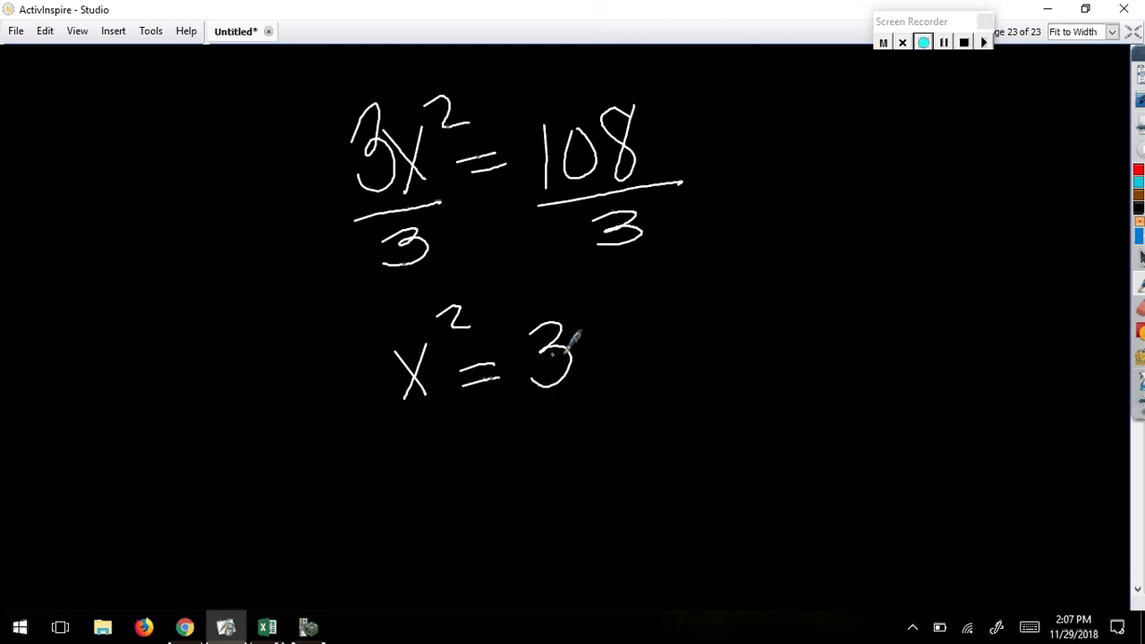
mouse_move(590, 317)
left_mouse_down()
mouse_move(592, 384)
mouse_move(624, 388)
left_mouse_up()
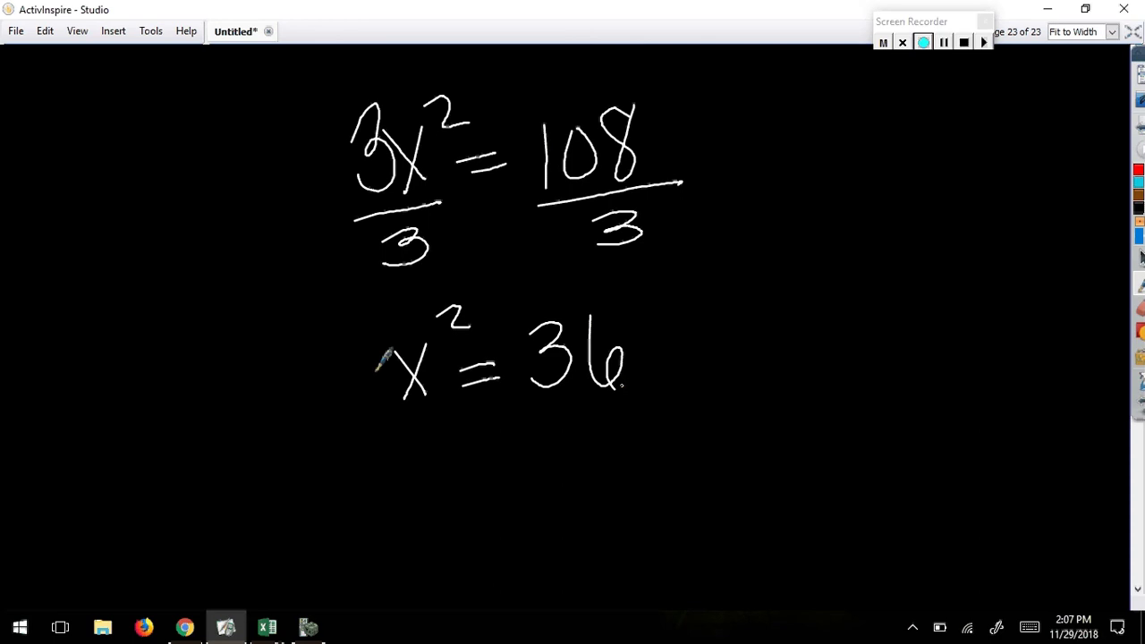
- Draw square roots over x² and 36 to get x = 6, then begin writing (x−
mouse_move(359, 394)
left_mouse_down()
mouse_move(442, 291)
mouse_move(492, 291)
left_mouse_up()
mouse_move(506, 367)
left_mouse_down()
mouse_move(523, 297)
mouse_move(636, 288)
left_mouse_up()
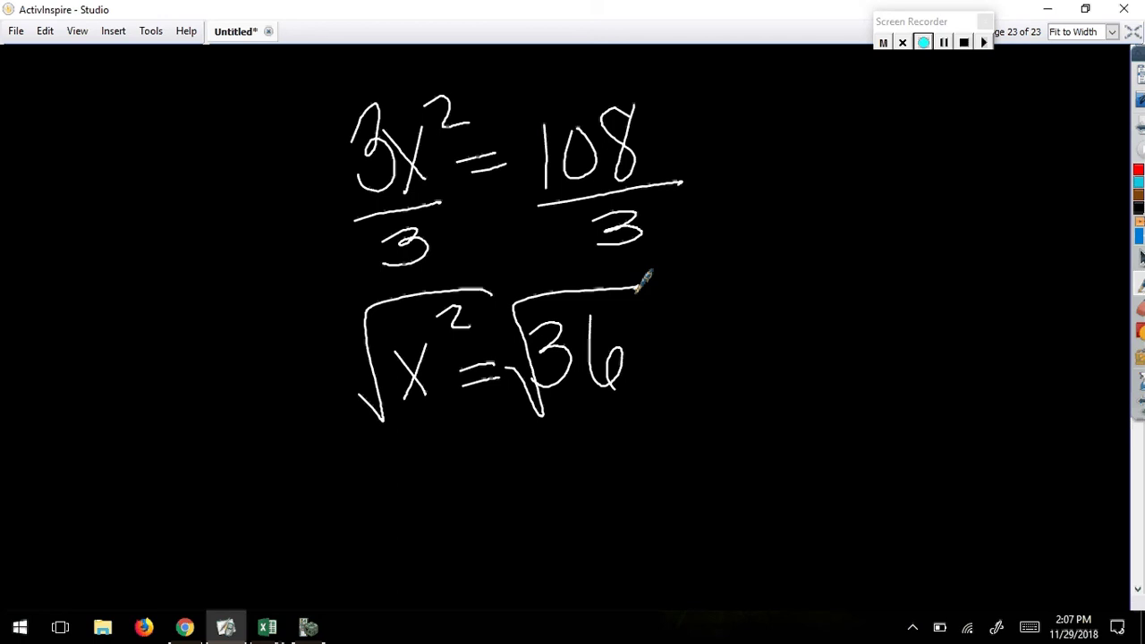
left_click_drag(431, 466, 467, 527)
left_click_drag(467, 467, 433, 539)
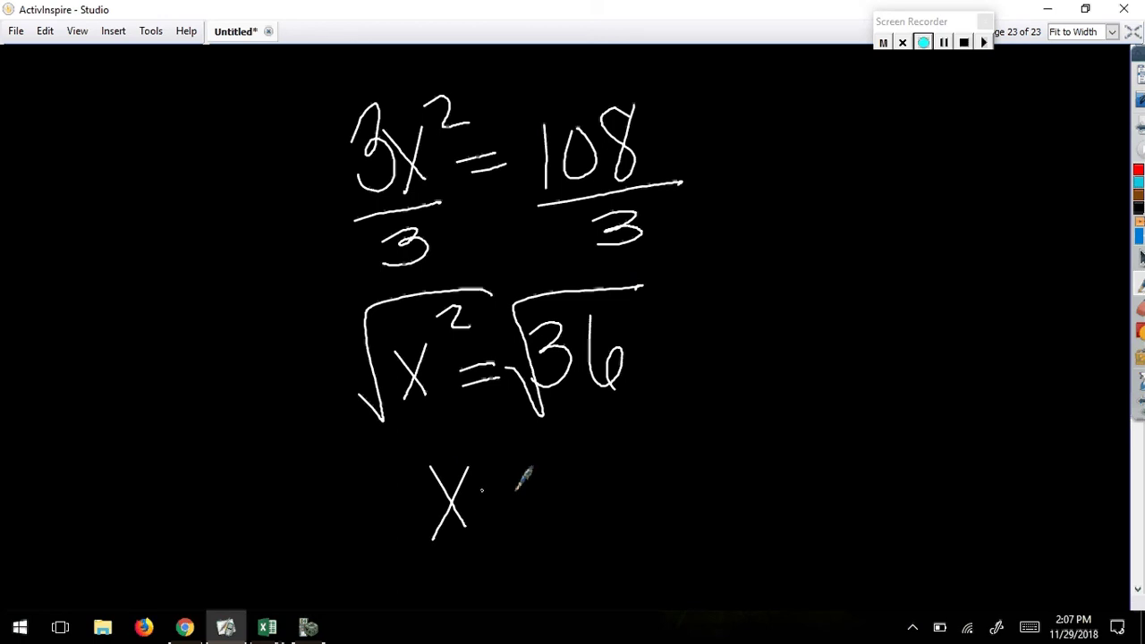
mouse_move(484, 488)
left_mouse_down()
mouse_move(519, 485)
mouse_move(522, 510)
left_mouse_up()
left_click_drag(552, 460, 581, 519)
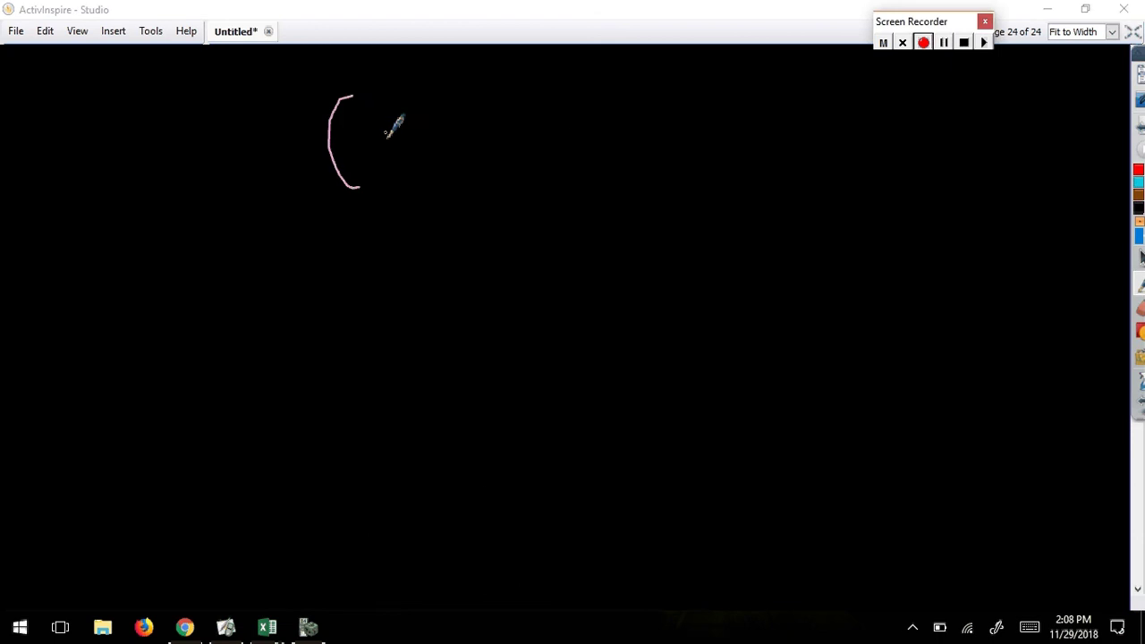
left_click_drag(385, 127, 417, 170)
mouse_move(426, 119)
left_mouse_down()
mouse_move(400, 172)
mouse_move(462, 142)
mouse_move(509, 166)
left_mouse_up()
- Complete the equation (x−2)³ = −14
left_click_drag(501, 97, 517, 175)
mouse_move(535, 82)
left_mouse_down()
mouse_move(565, 91)
mouse_move(556, 111)
left_mouse_up()
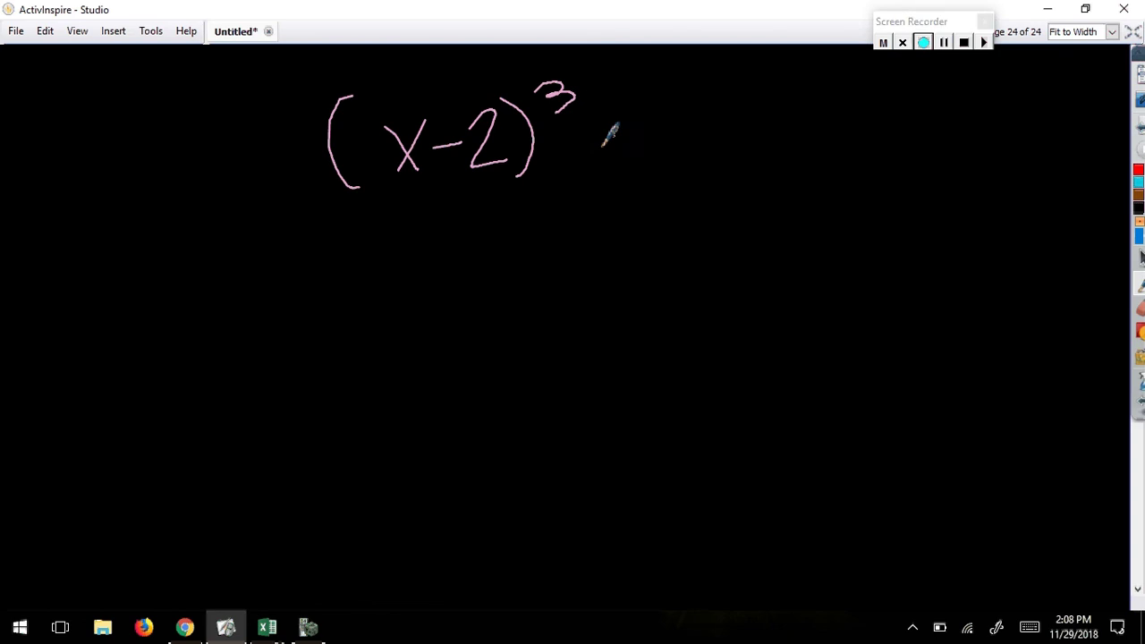
left_click_drag(583, 152, 617, 147)
mouse_move(583, 161)
left_mouse_down()
mouse_move(700, 127)
mouse_move(721, 166)
left_mouse_up()
left_click_drag(753, 86, 767, 134)
left_click_drag(753, 89, 757, 157)
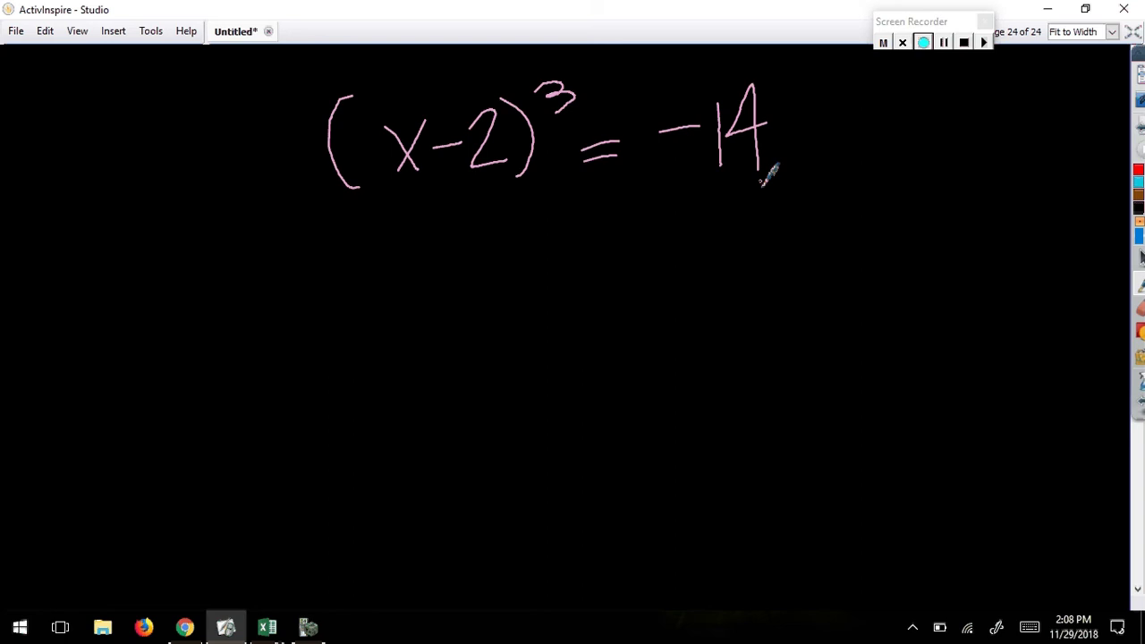
- Add an S/A P/M EP reminder and cube roots on both sides, cancelling the cube
left_click_drag(30, 143, 14, 179)
mouse_move(36, 132)
left_mouse_down()
mouse_move(45, 188)
mouse_move(85, 125)
mouse_move(134, 112)
mouse_move(176, 79)
mouse_move(161, 90)
left_mouse_up()
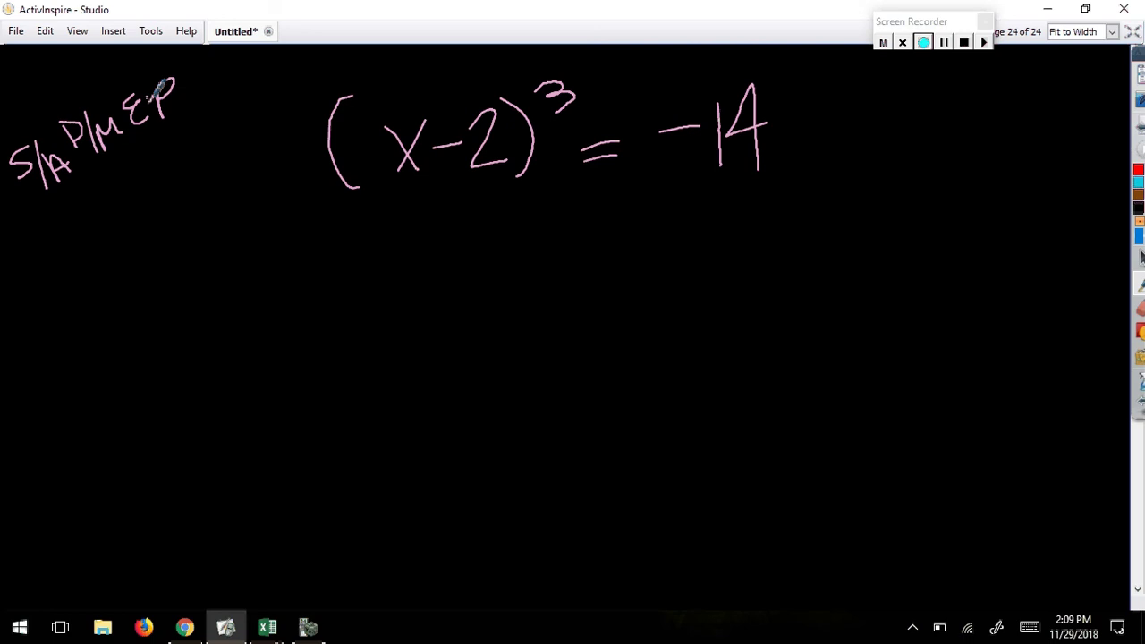
left_click_drag(555, 117, 573, 115)
mouse_move(263, 125)
left_mouse_down()
mouse_move(286, 130)
mouse_move(274, 157)
mouse_move(304, 204)
mouse_move(305, 79)
mouse_move(602, 61)
left_mouse_up()
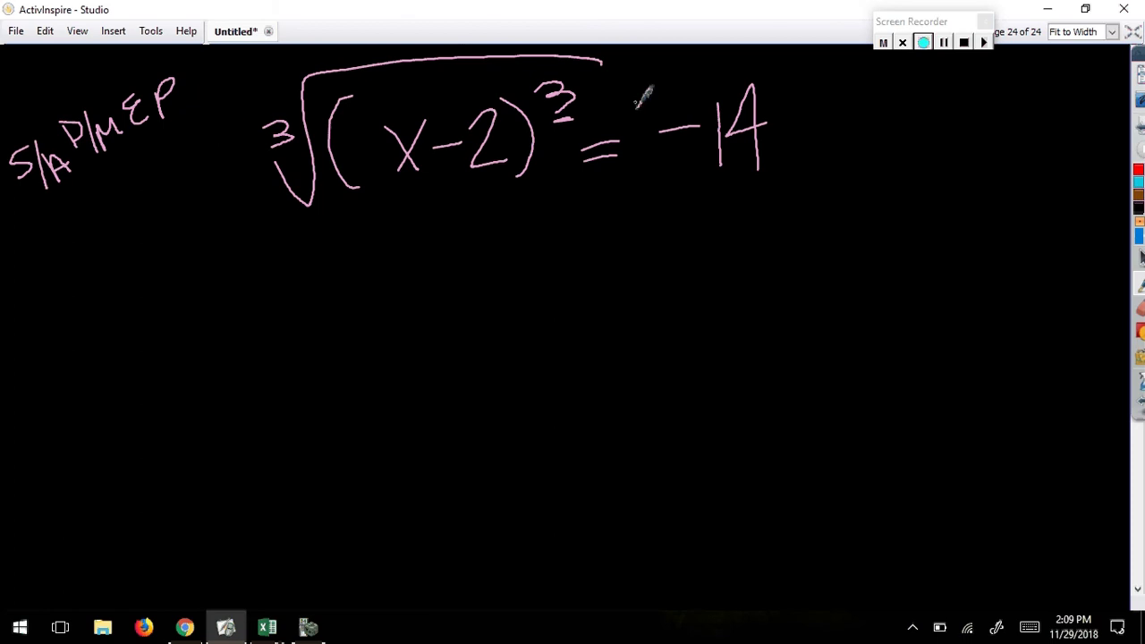
mouse_move(633, 102)
left_mouse_down()
mouse_move(664, 171)
mouse_move(760, 80)
mouse_move(777, 79)
left_mouse_up()
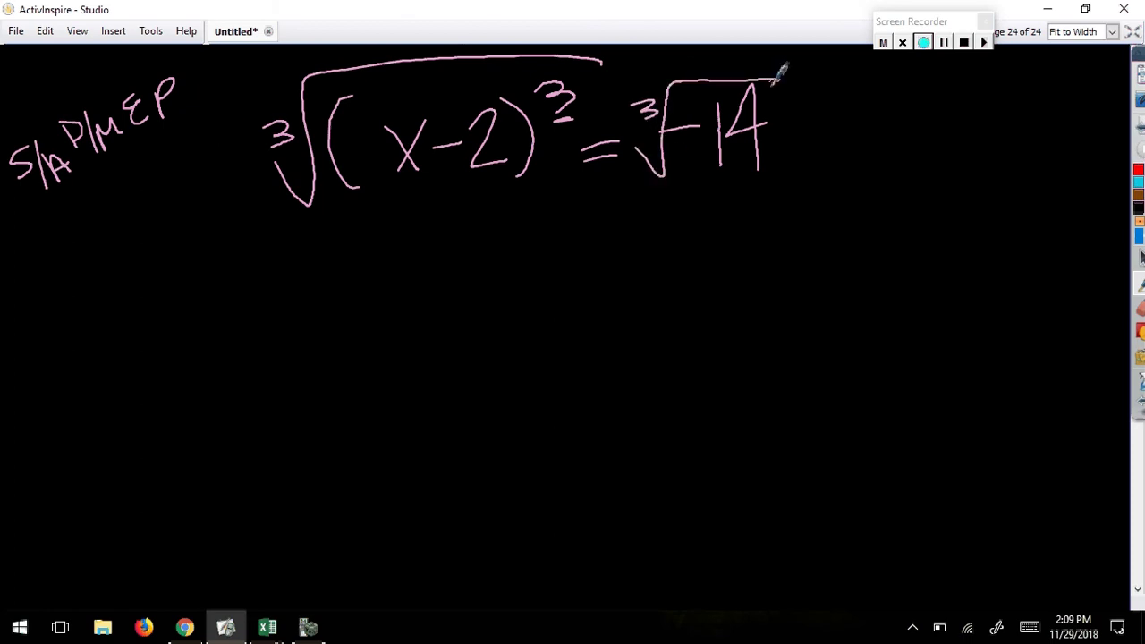
mouse_move(536, 81)
left_mouse_down()
mouse_move(565, 89)
mouse_move(582, 115)
left_mouse_up()
left_click_drag(329, 73, 265, 200)
- Write x − 2 = below the equation
left_click_drag(349, 250, 376, 315)
left_click_drag(387, 243, 351, 313)
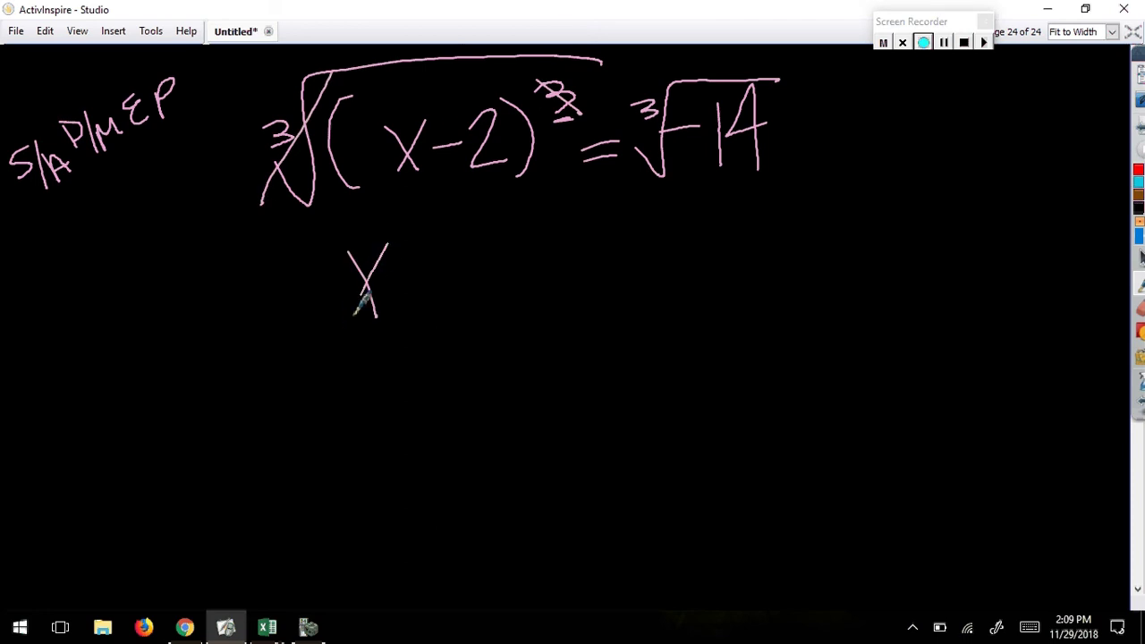
left_click_drag(396, 282, 422, 275)
left_click_drag(439, 249, 467, 304)
left_click_drag(521, 261, 557, 259)
left_click_drag(525, 281, 562, 277)
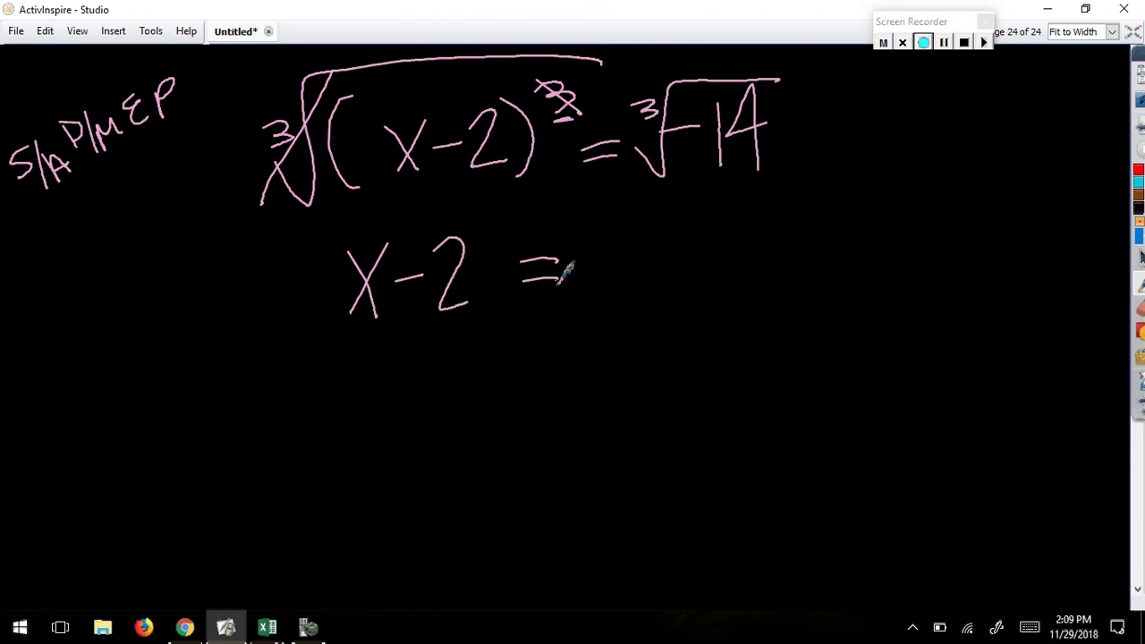
- Compute the cube root of −14 on TI-SmartView, giving −2.410142264
left_click(308, 626)
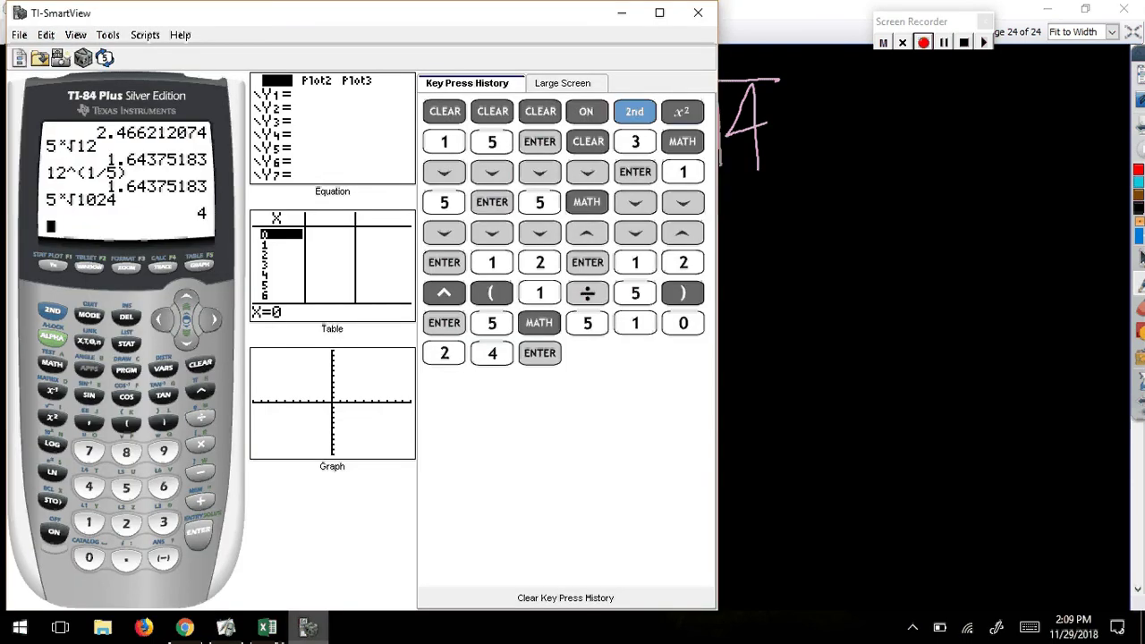
left_click(164, 522)
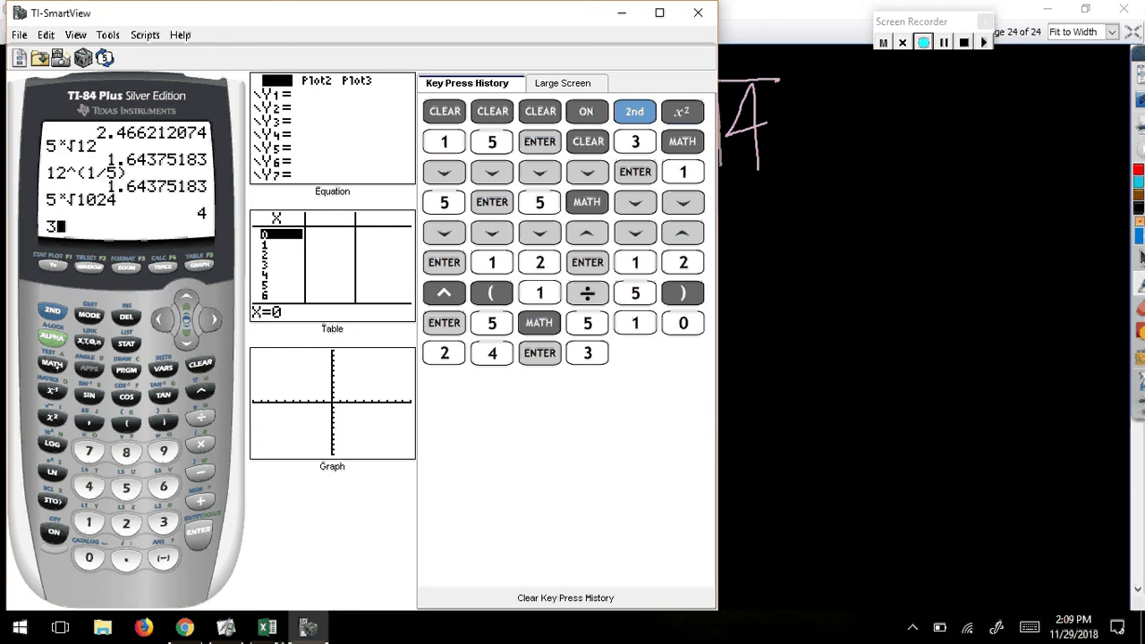
left_click(52, 364)
left_click(127, 487)
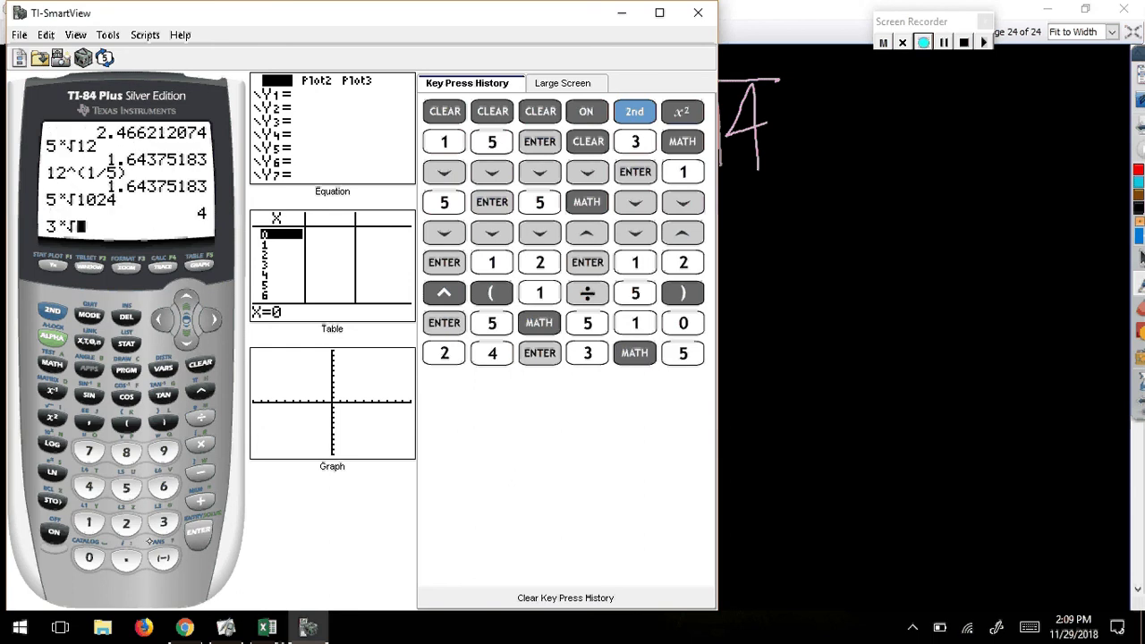
left_click(88, 524)
left_click(88, 487)
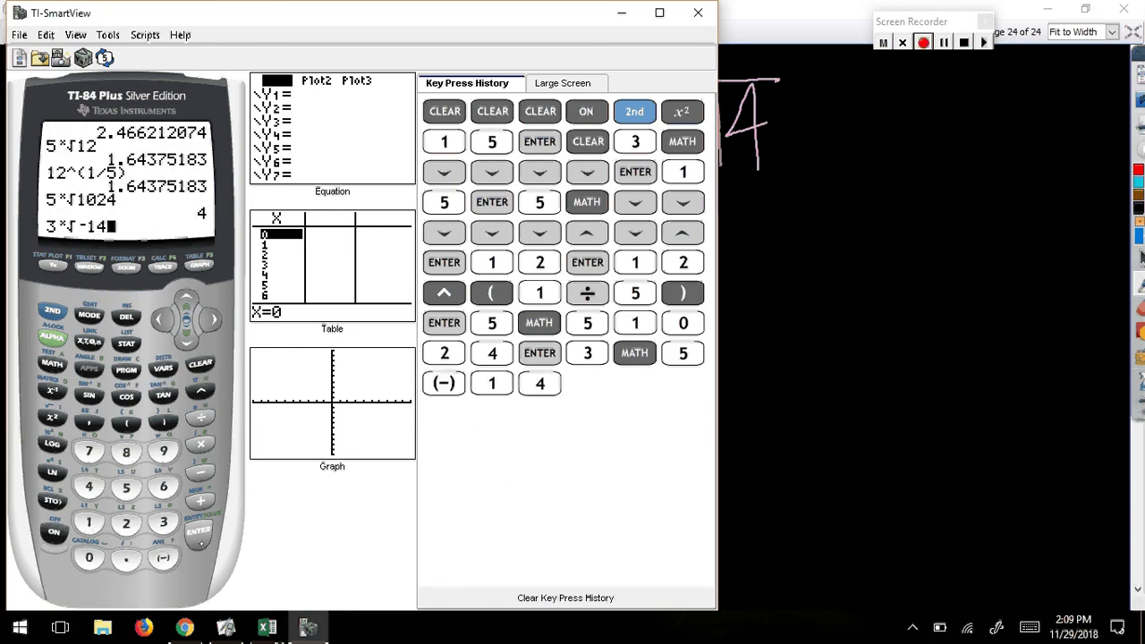
left_click(199, 531)
- Back on the whiteboard, write −2.41 after x − 2 =
left_click(819, 416)
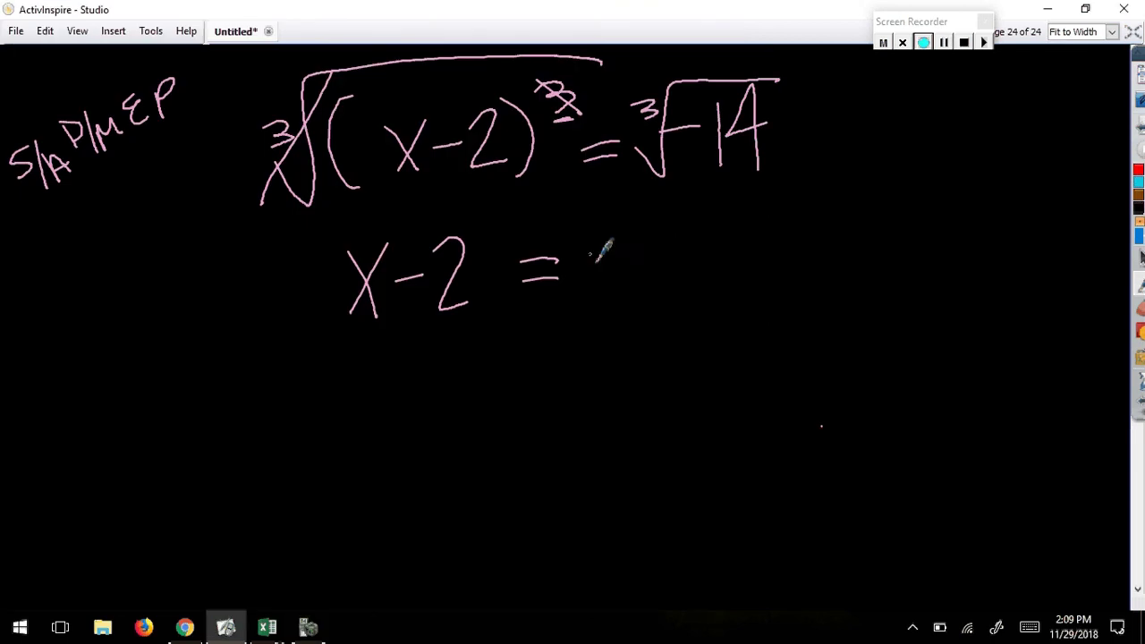
mouse_move(588, 259)
left_mouse_down()
mouse_move(617, 254)
mouse_move(666, 284)
left_mouse_up()
left_click(678, 277)
mouse_move(715, 229)
left_mouse_down()
mouse_move(727, 258)
mouse_move(715, 273)
mouse_move(739, 279)
left_mouse_up()
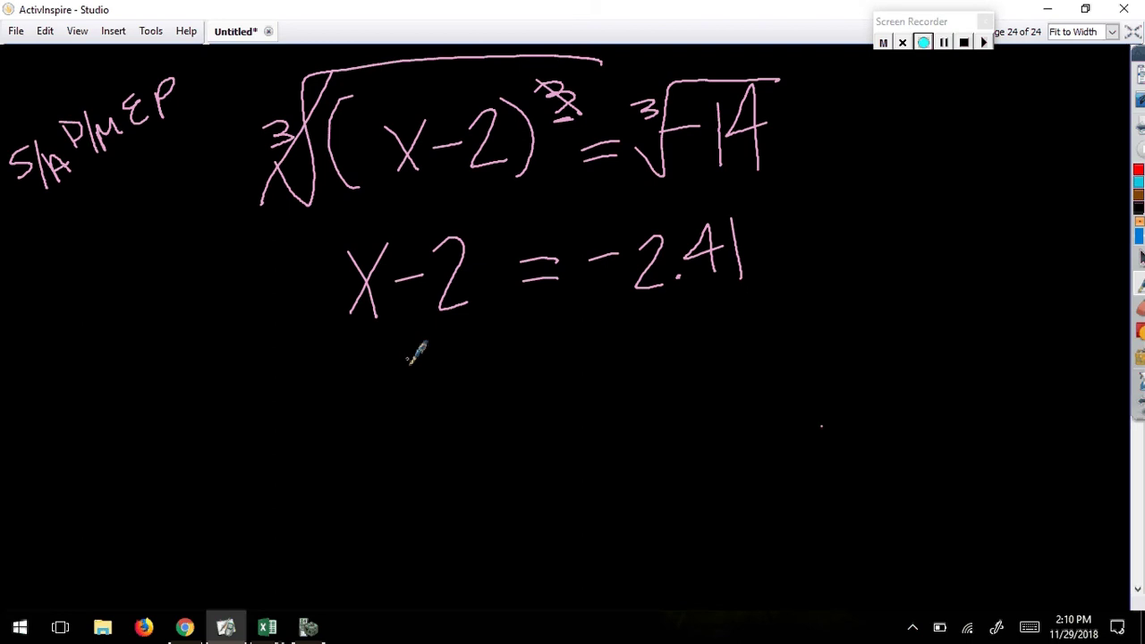
- Add +2 under both sides and draw a line beneath them
left_click_drag(412, 349, 412, 385)
mouse_move(401, 369)
left_mouse_down()
mouse_move(424, 368)
mouse_move(452, 328)
mouse_move(477, 383)
left_mouse_up()
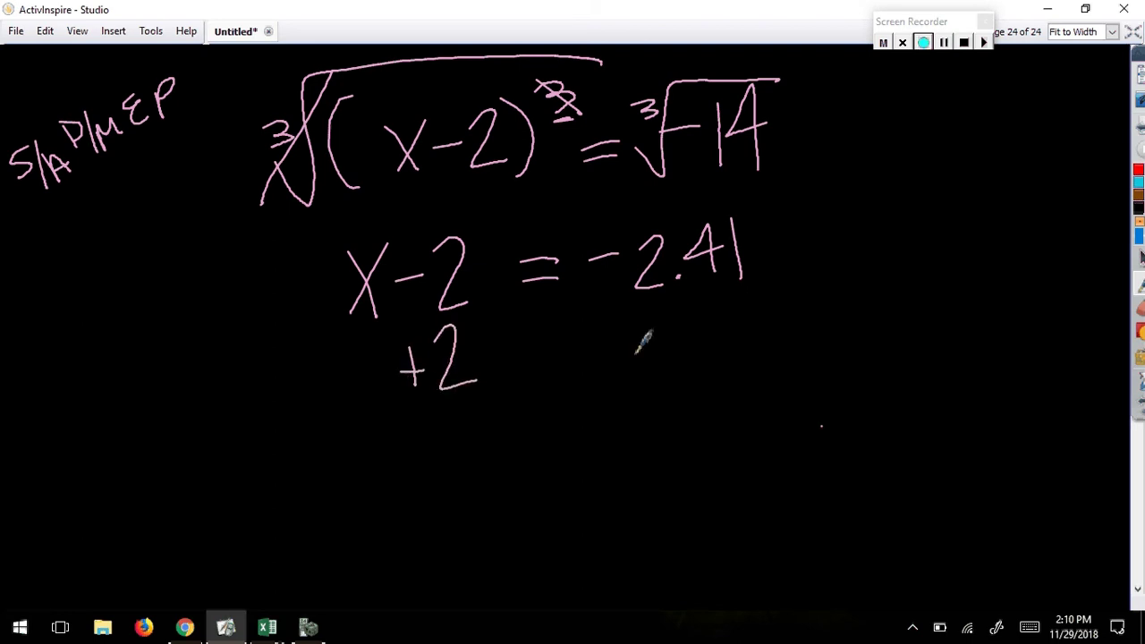
left_click_drag(629, 330, 632, 361)
left_click_drag(617, 351, 646, 344)
mouse_move(653, 324)
left_mouse_down()
mouse_move(666, 360)
mouse_move(696, 358)
left_mouse_up()
left_click_drag(285, 413, 828, 381)
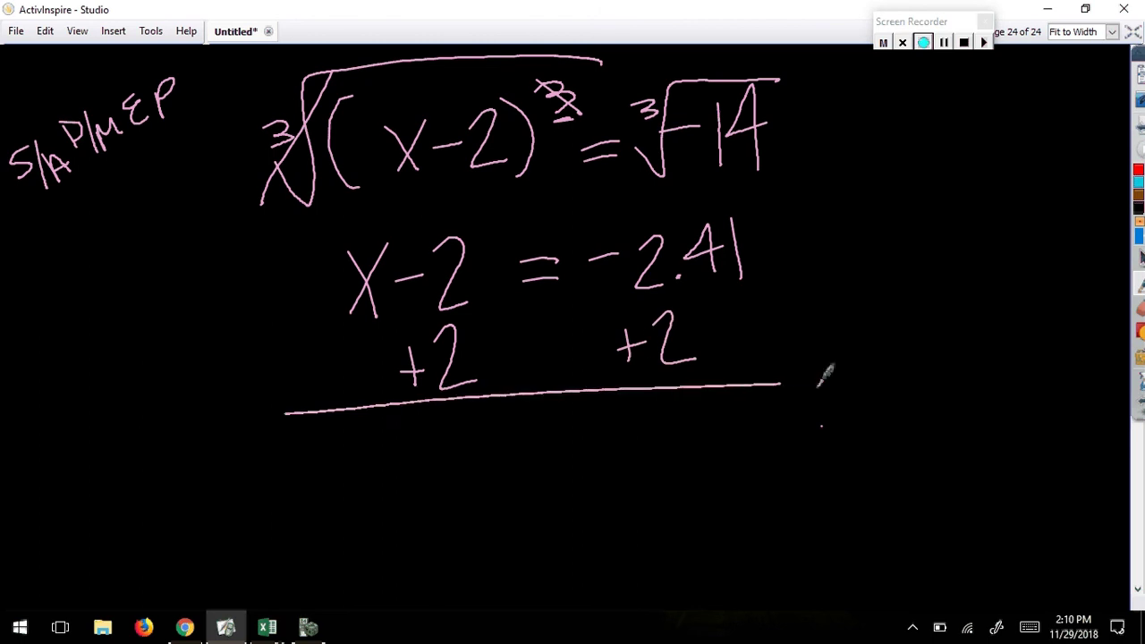
- Write the result x = −0.41 below the line
left_click_drag(401, 438, 435, 474)
left_click_drag(434, 428, 410, 485)
mouse_move(483, 454)
left_mouse_down()
mouse_move(519, 450)
mouse_move(526, 464)
mouse_move(663, 440)
left_mouse_up()
left_click(694, 478)
left_click_drag(739, 421, 735, 481)
left_click_drag(754, 419, 758, 483)
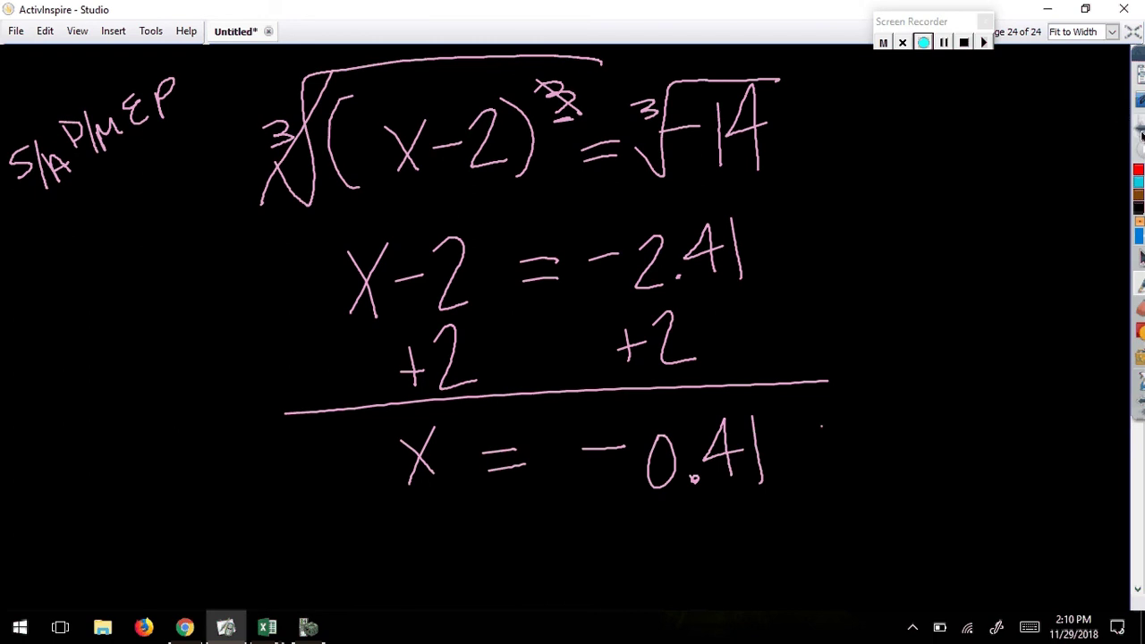
mouse_move(1141, 136)
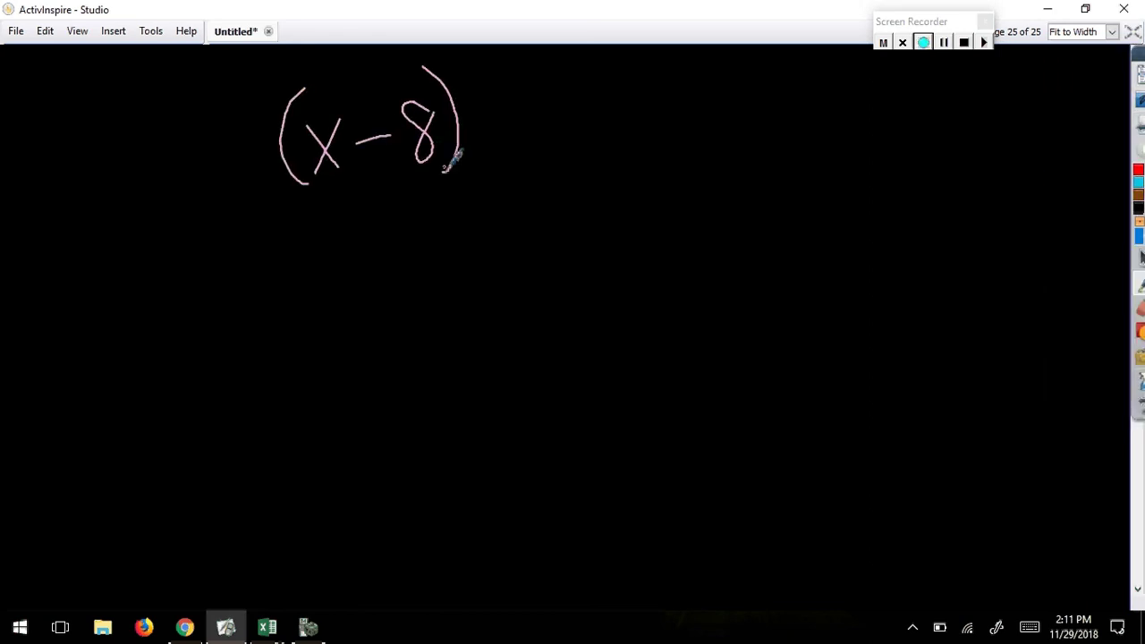
- Finish writing (x − 8)⁵ − 5 = 95 with the exponent 5, minus 5 and 95
mouse_move(471, 80)
left_mouse_down()
mouse_move(494, 65)
mouse_move(468, 99)
left_mouse_up()
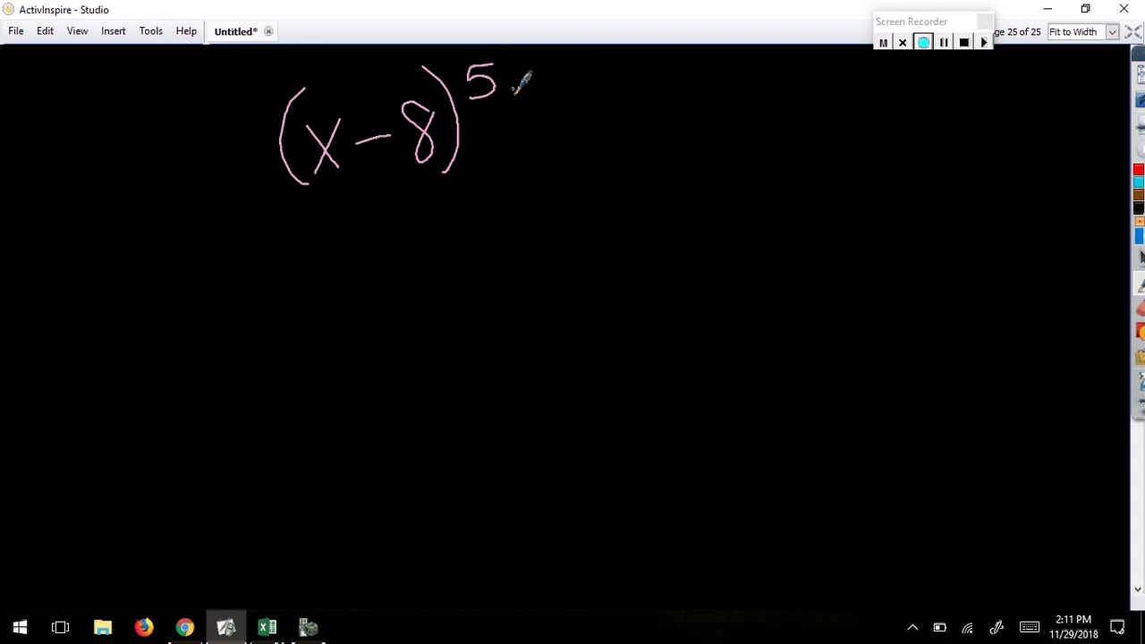
left_click_drag(508, 139, 545, 135)
mouse_move(591, 96)
left_mouse_down()
mouse_move(583, 164)
mouse_move(561, 160)
left_mouse_up()
left_click_drag(646, 133, 696, 130)
left_click_drag(651, 149, 701, 142)
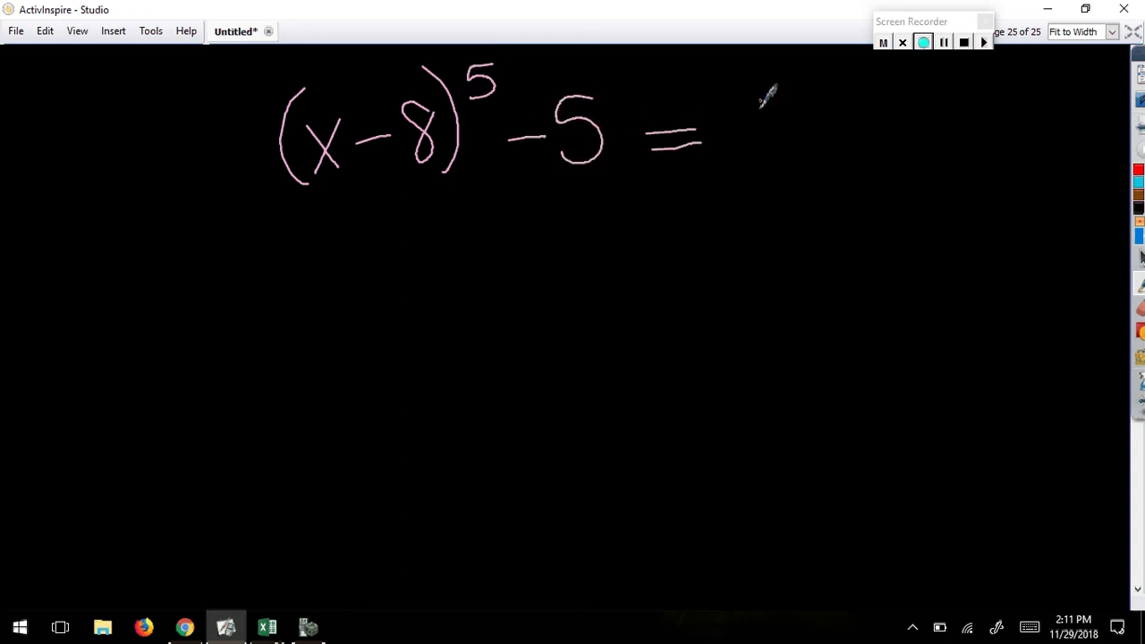
left_click_drag(761, 109, 771, 168)
left_click_drag(826, 98, 789, 157)
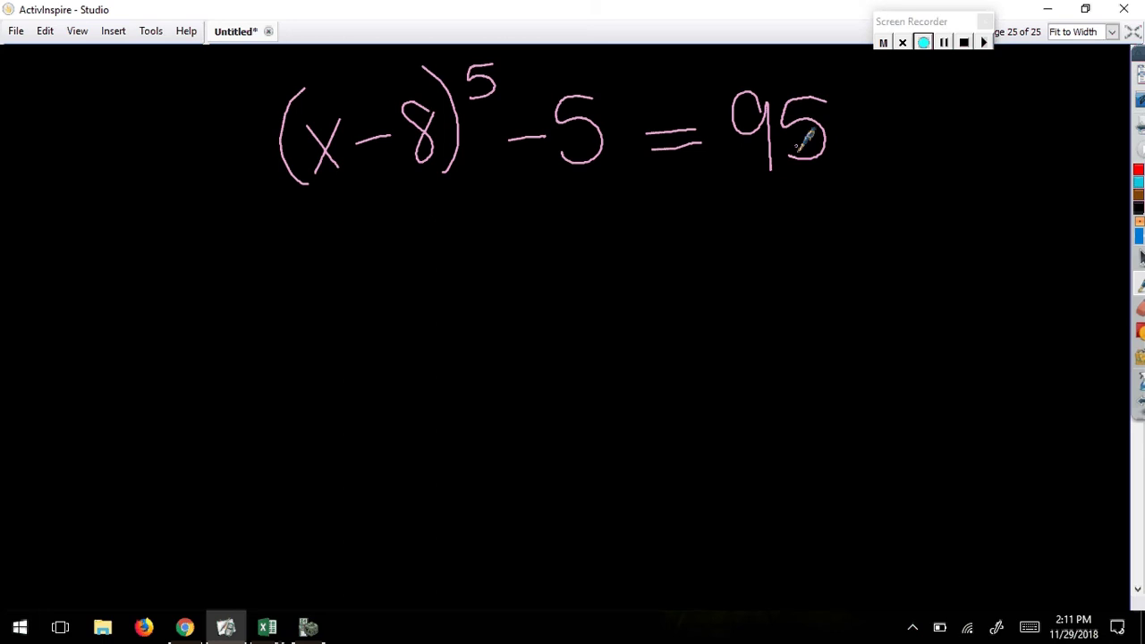
- Clear the TI-SmartView home screen and return to the (x − 8)^5 − 5 = 95 whiteboard page
key("alt+Tab")
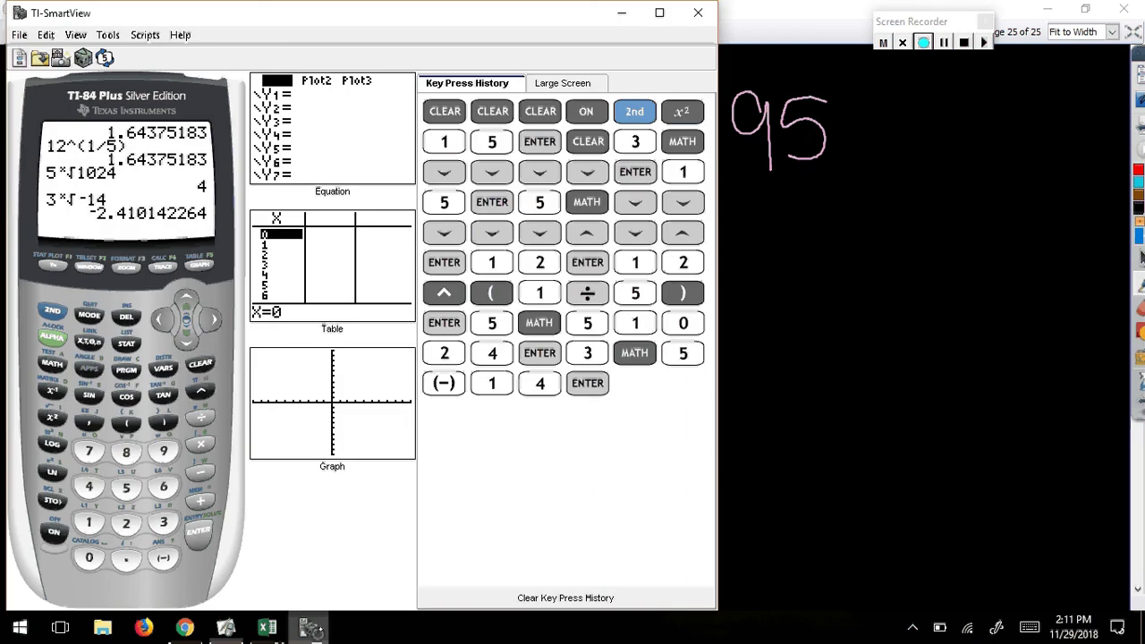
left_click(212, 361)
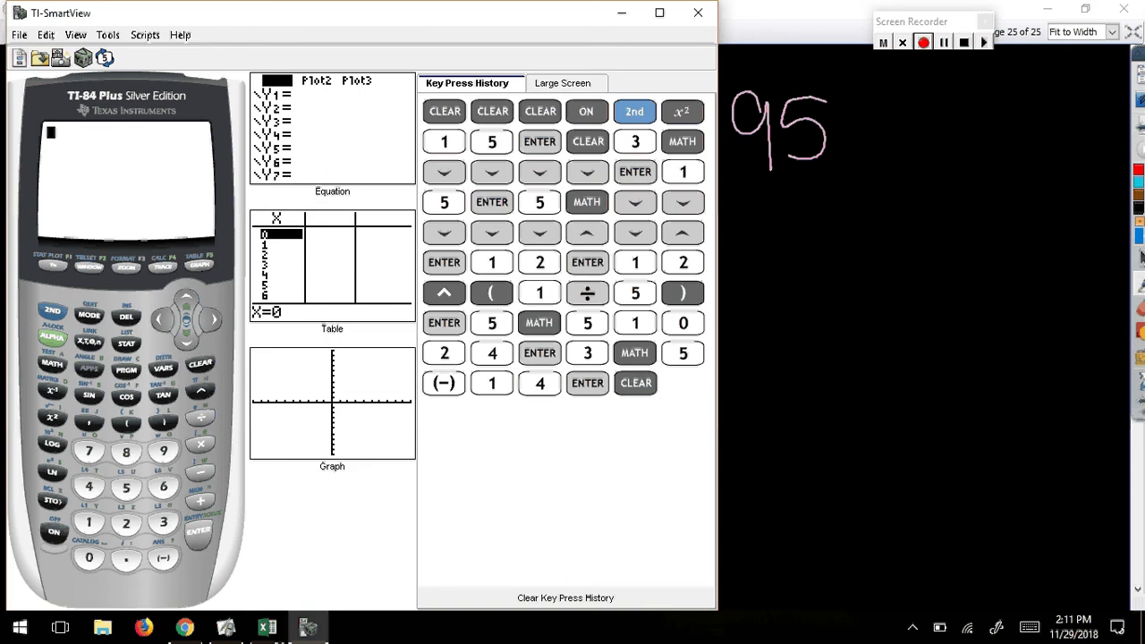
left_click(225, 626)
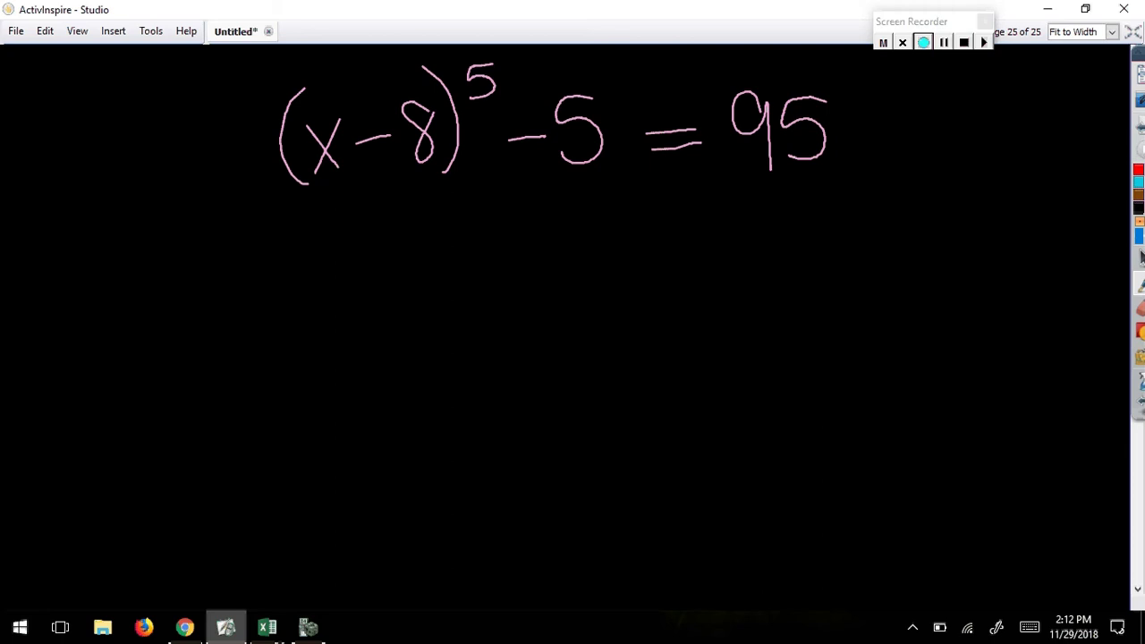
- Draw fifth-root signs with index 5 over (x − 8)^5 and over 95, and cross out the exponent 5
mouse_move(234, 166)
left_mouse_down()
mouse_move(257, 179)
mouse_move(313, 54)
mouse_move(452, 48)
left_mouse_up()
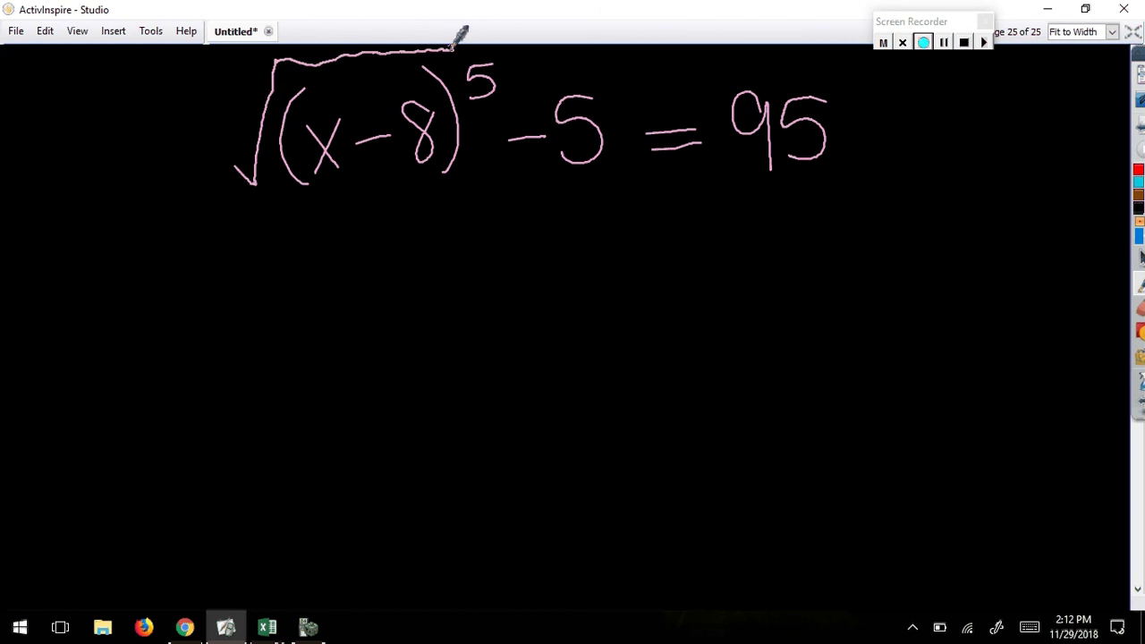
mouse_move(703, 132)
left_mouse_down()
mouse_move(741, 70)
mouse_move(827, 65)
left_mouse_up()
left_click_drag(689, 152, 712, 179)
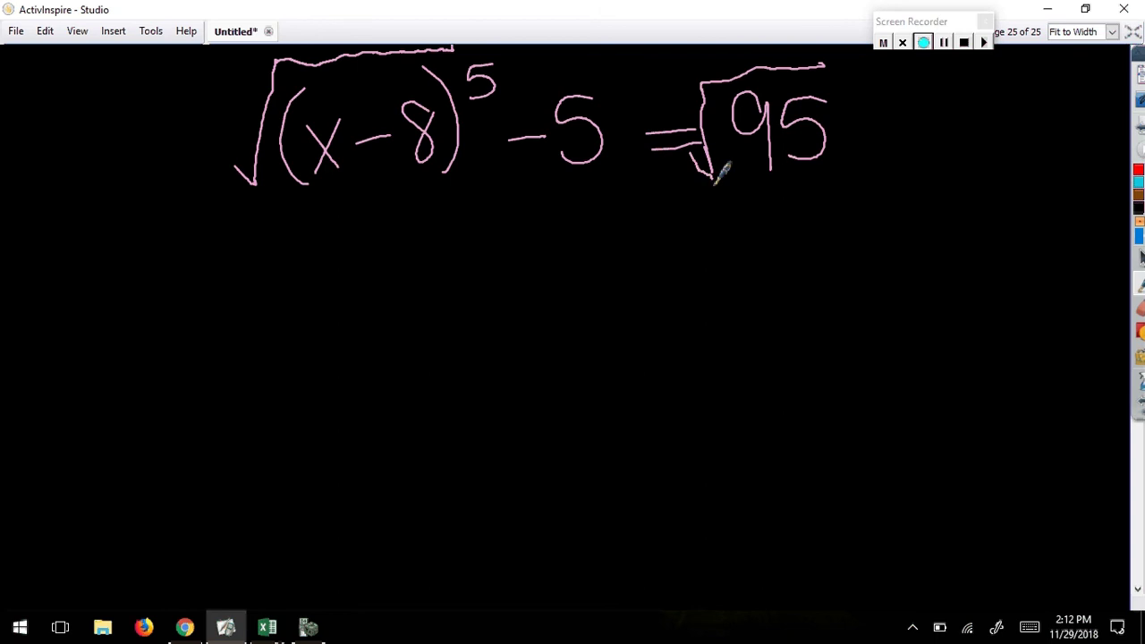
mouse_move(685, 85)
left_mouse_down()
mouse_move(678, 116)
mouse_move(705, 85)
left_mouse_up()
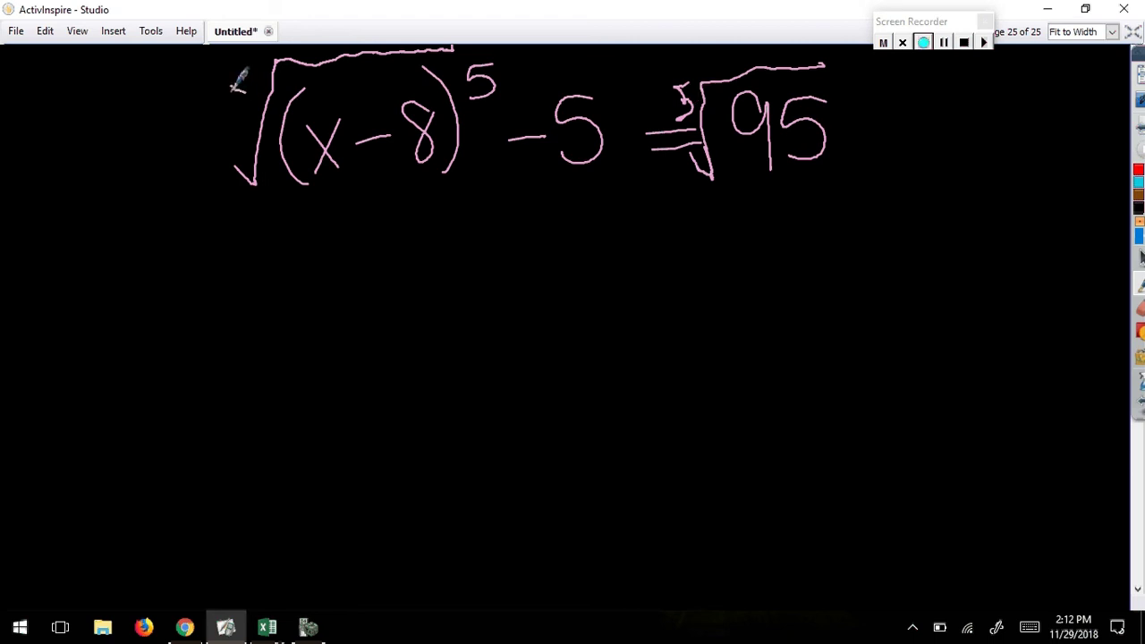
left_click_drag(235, 86, 238, 130)
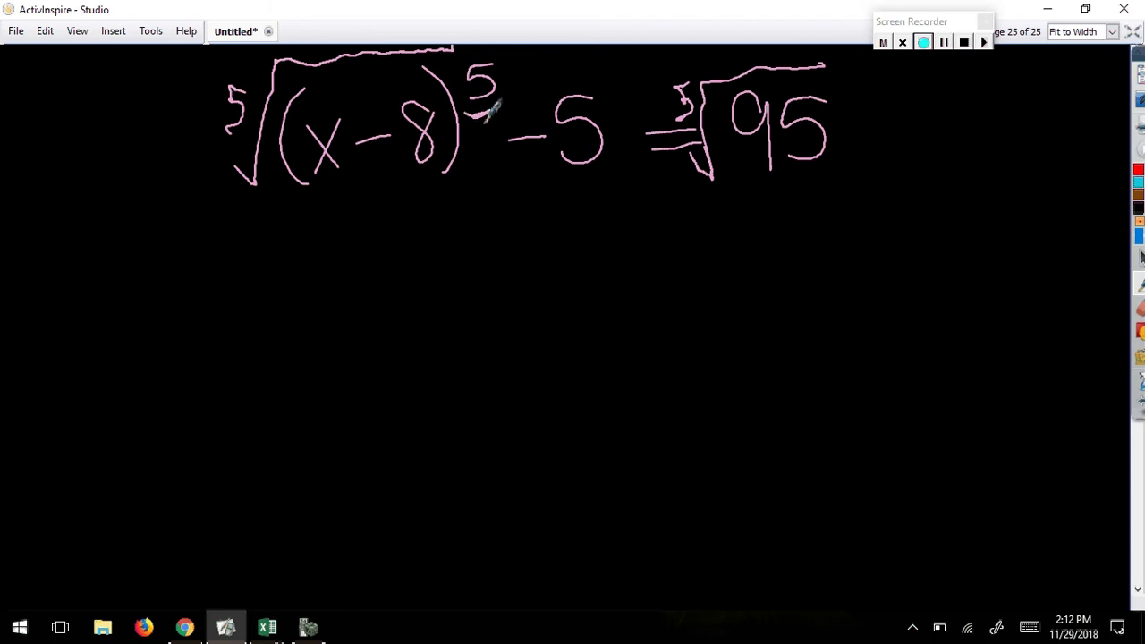
left_click_drag(488, 113, 501, 98)
- Write the S/A D/M E P reminder at left and draw a vertical line on the right
mouse_move(64, 235)
left_mouse_down()
mouse_move(32, 273)
mouse_move(60, 303)
mouse_move(94, 306)
mouse_move(90, 293)
left_mouse_up()
left_click_drag(107, 254, 131, 302)
mouse_move(148, 304)
left_mouse_down()
mouse_move(170, 281)
mouse_move(179, 304)
left_mouse_up()
mouse_move(210, 268)
left_mouse_down()
mouse_move(207, 302)
mouse_move(225, 267)
mouse_move(229, 284)
left_mouse_up()
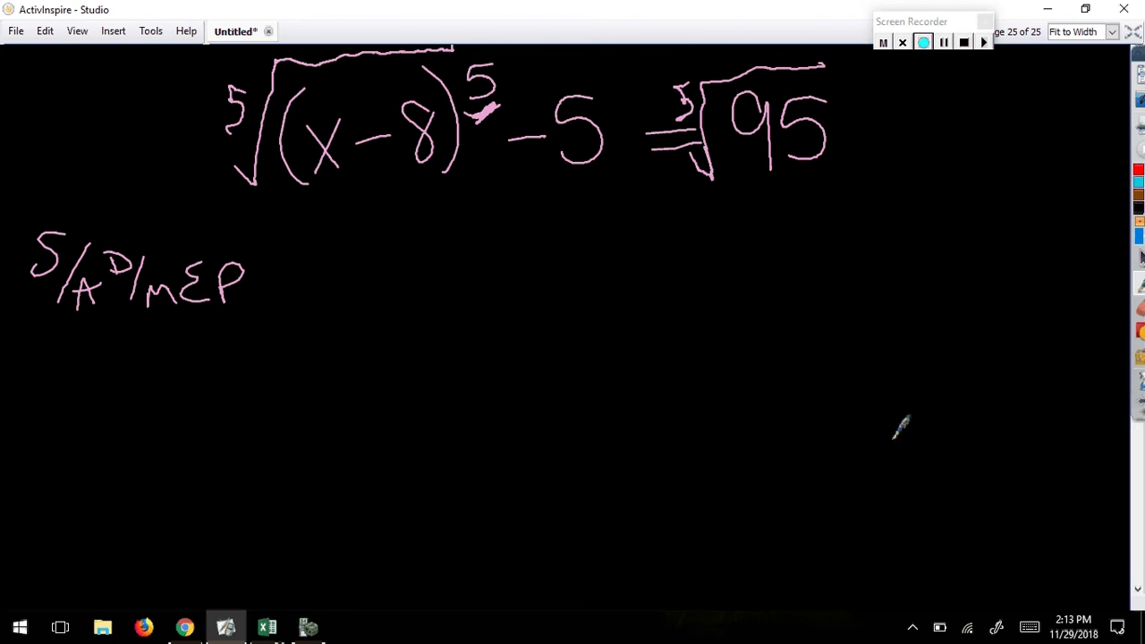
left_click_drag(892, 504, 882, 268)
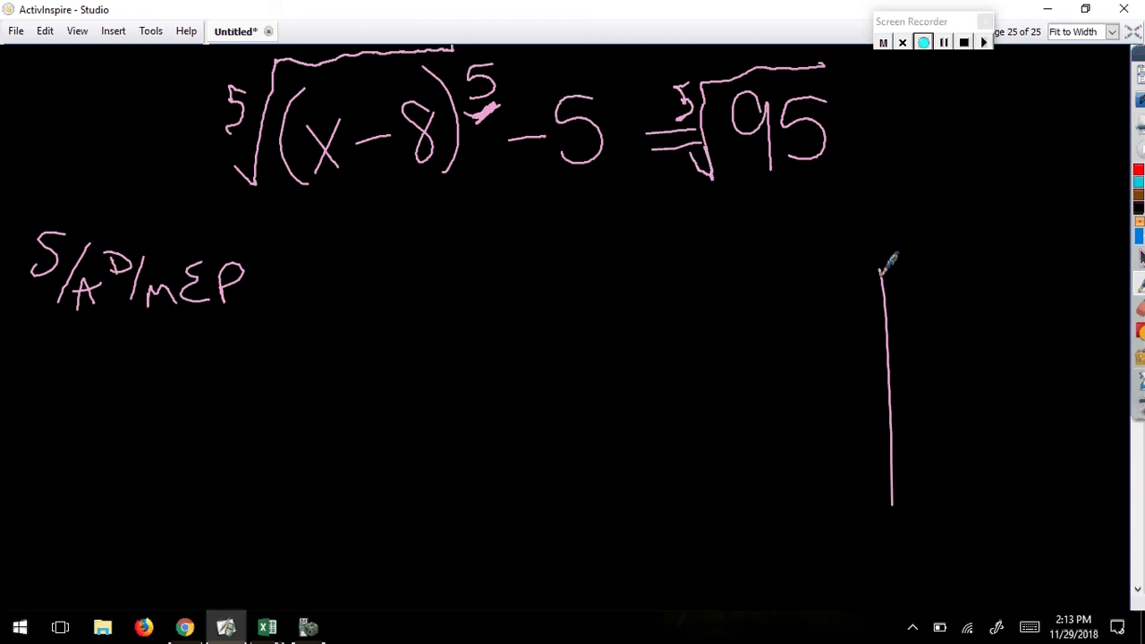
- Undo the vertical line, the reminder, the index marks and both fifth-root signs
key("ctrl+z")
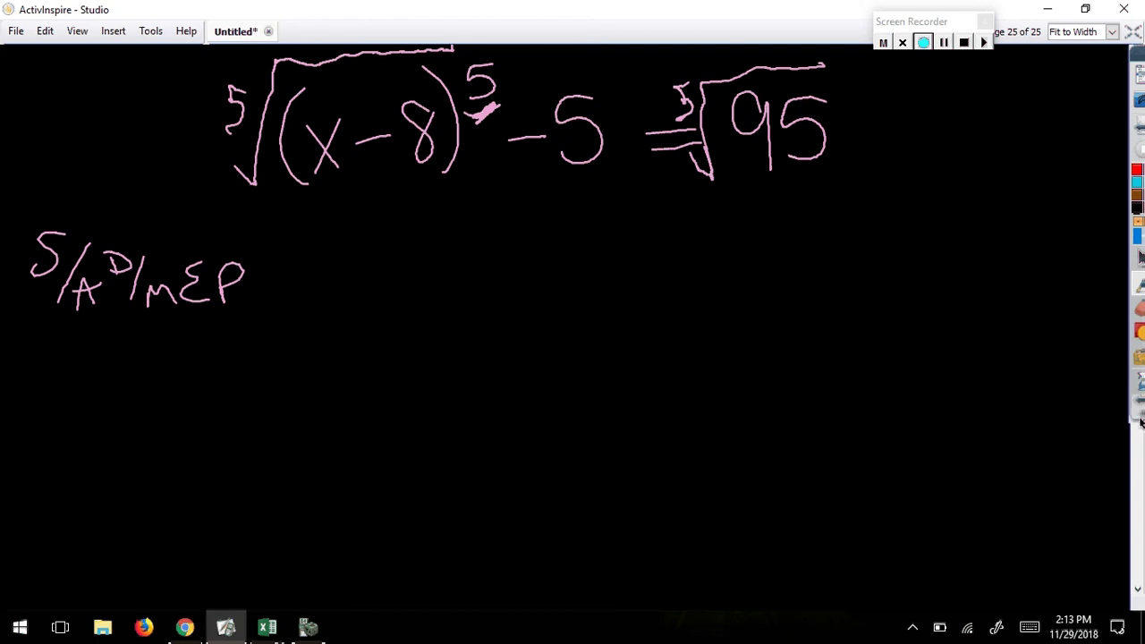
mouse_move(1138, 412)
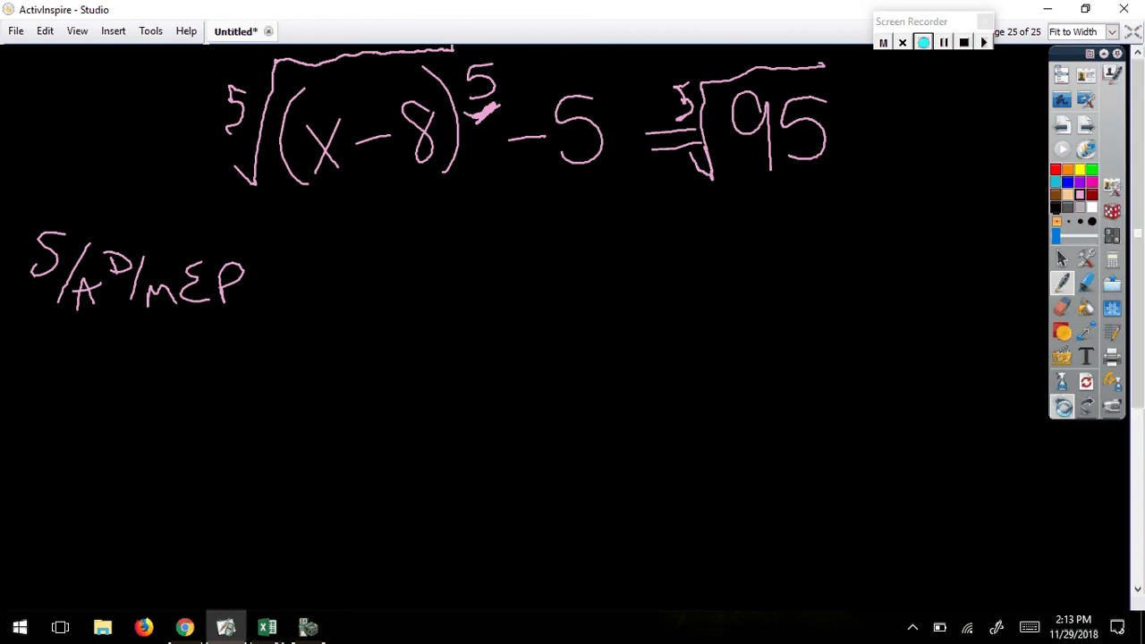
left_click(1061, 407)
left_click(1060, 407)
left_click(1061, 407)
left_click(1061, 407)
left_click(1061, 410)
left_click(1061, 410)
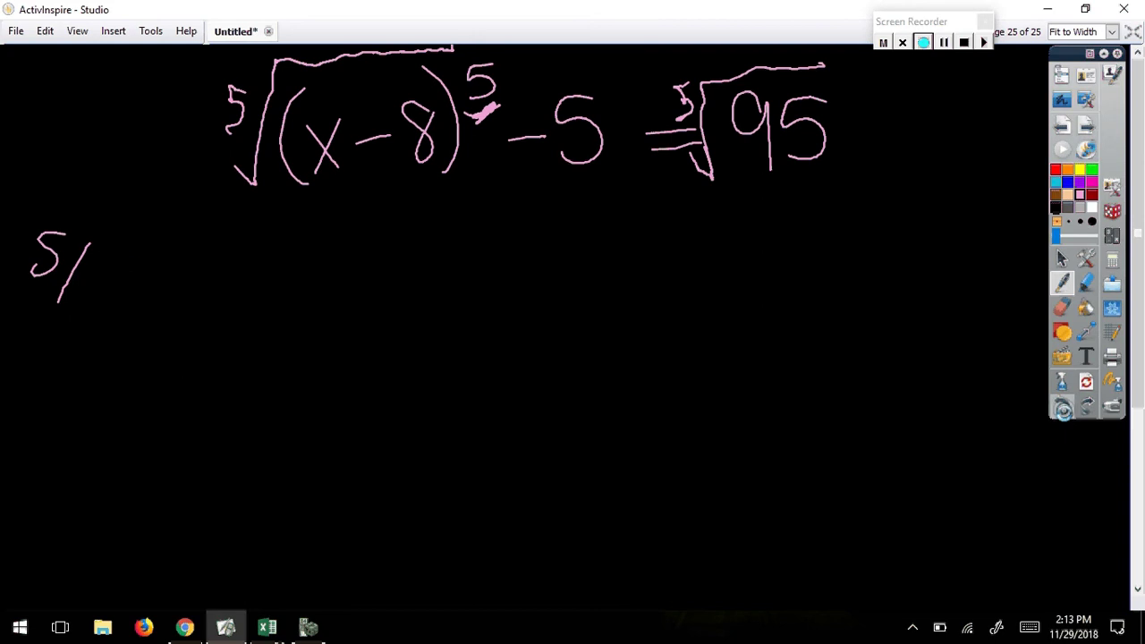
left_click(1065, 407)
left_click(1064, 408)
left_click(1065, 408)
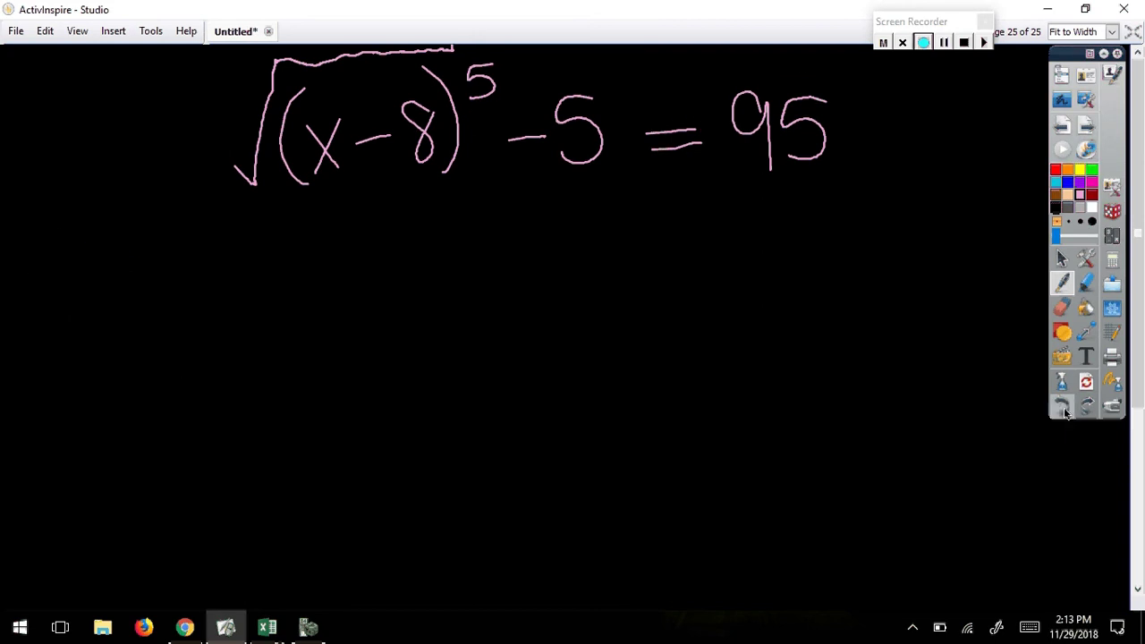
left_click(1064, 407)
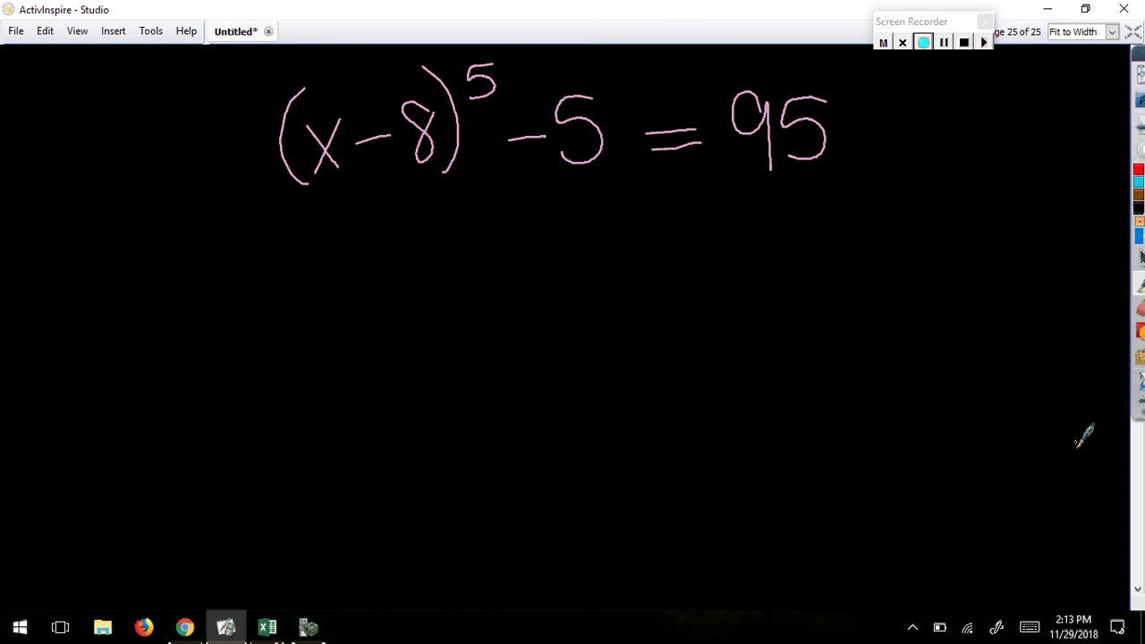
- Write +5 under both sides of (x − 8)^5 − 5 = 95
left_click_drag(522, 189, 524, 237)
mouse_move(507, 207)
left_mouse_down()
mouse_move(574, 195)
mouse_move(540, 250)
left_mouse_up()
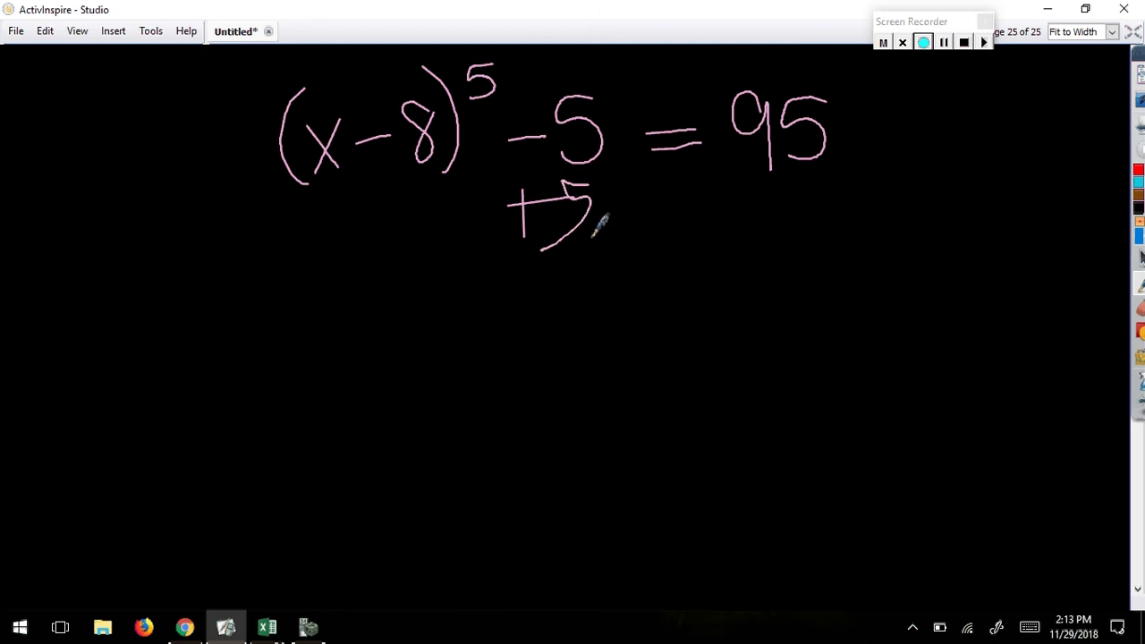
left_click_drag(746, 182, 743, 225)
mouse_move(732, 202)
left_mouse_down()
mouse_move(777, 195)
mouse_move(776, 258)
left_mouse_up()
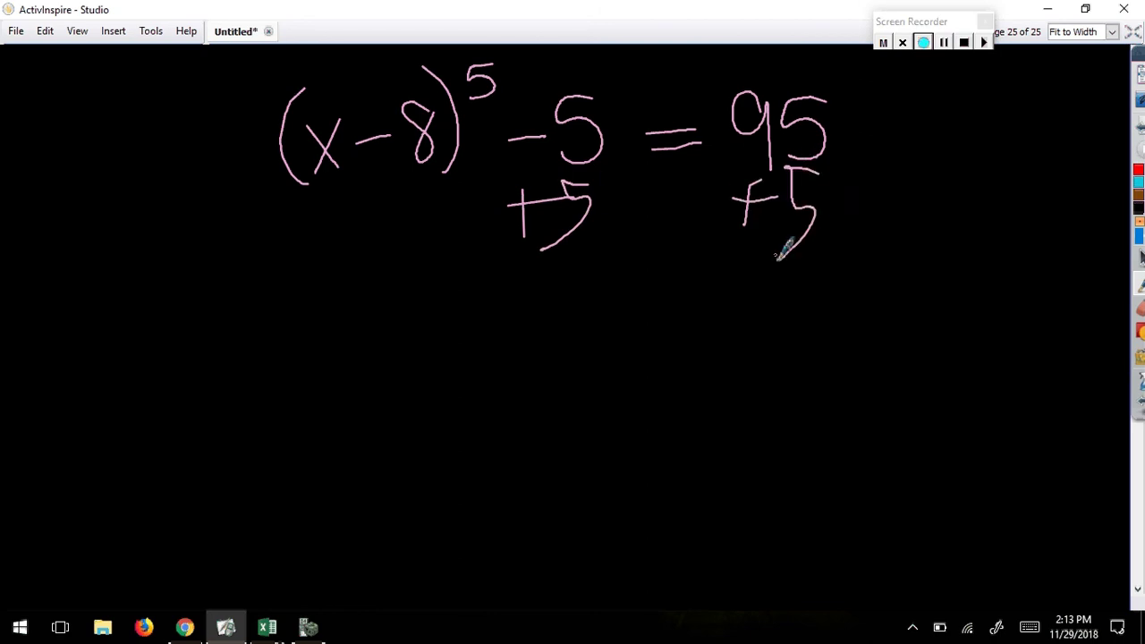
- Write the simplified equation (x-8)^5 = 100 on the next line
mouse_move(382, 343)
left_mouse_down()
mouse_move(358, 402)
mouse_move(447, 355)
left_mouse_up()
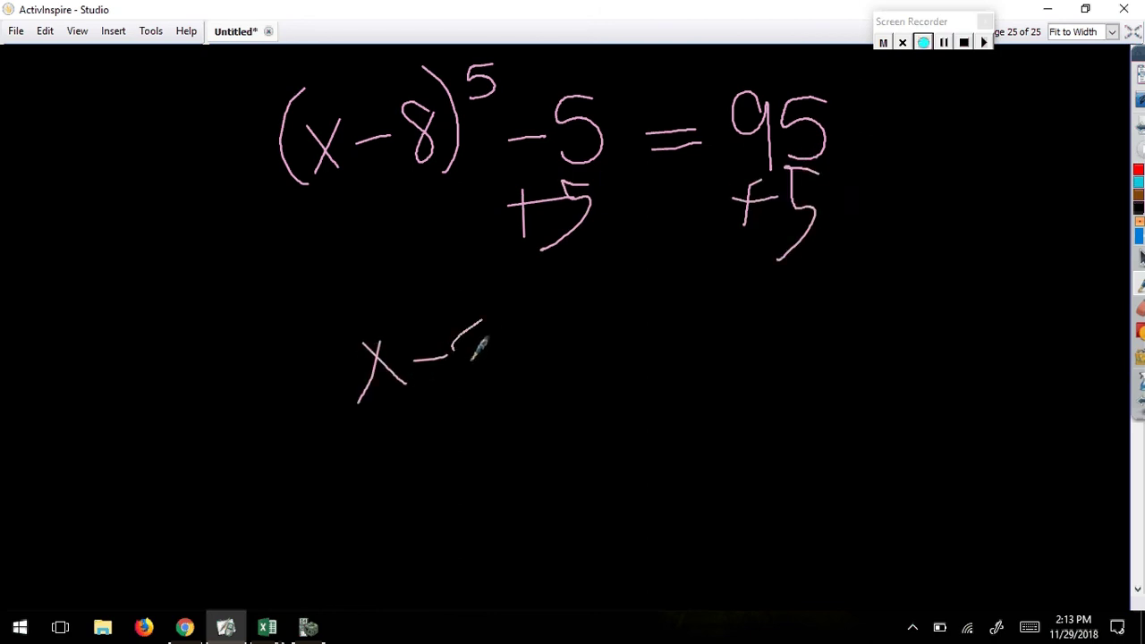
left_click_drag(501, 315, 475, 334)
left_click_drag(350, 315, 373, 417)
left_click_drag(519, 284, 509, 412)
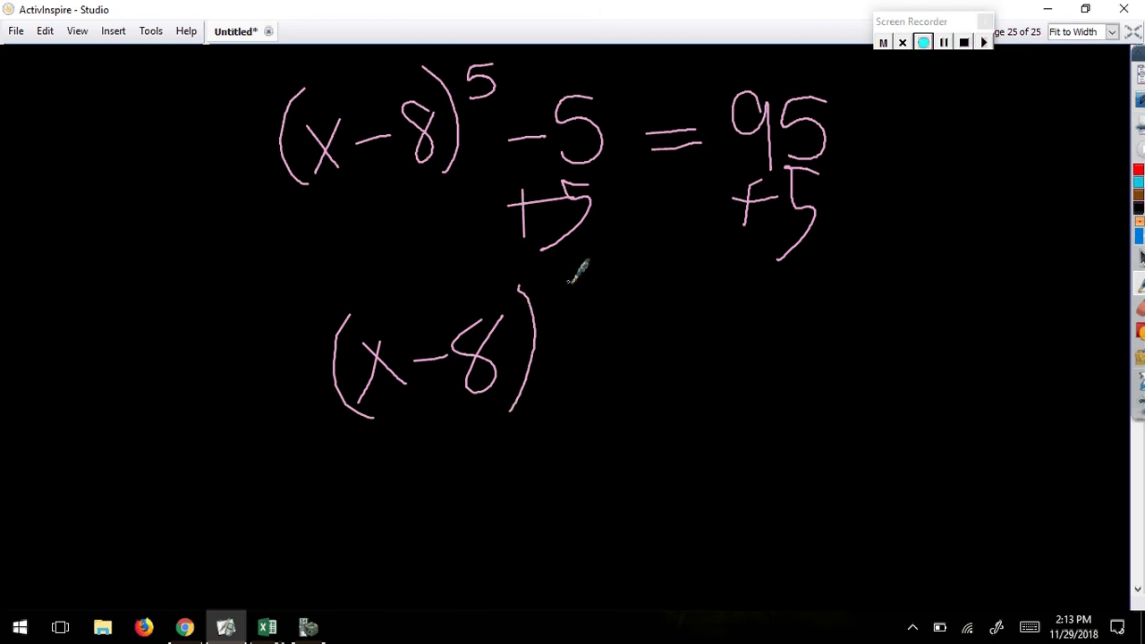
mouse_move(569, 277)
left_mouse_down()
mouse_move(541, 336)
mouse_move(652, 317)
left_mouse_up()
left_click_drag(583, 355, 636, 354)
left_click_drag(690, 286, 669, 359)
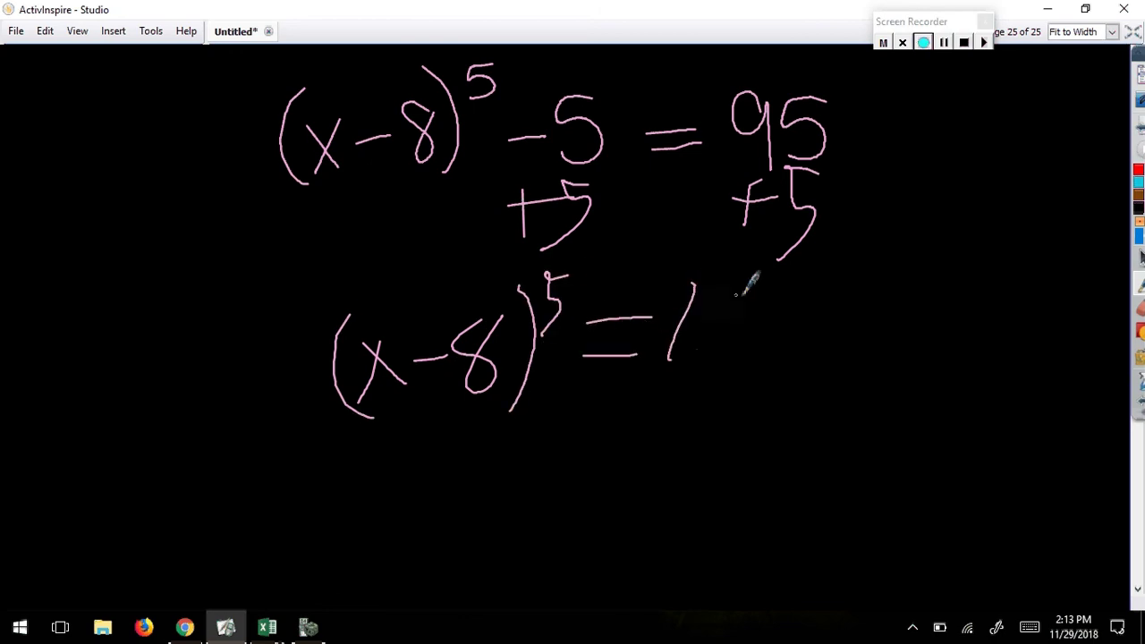
left_click_drag(746, 290, 732, 285)
mouse_move(816, 307)
left_mouse_down()
mouse_move(756, 345)
mouse_move(783, 297)
left_mouse_up()
- Draw fifth-root signs over (x-8)^5 and over 100
mouse_move(278, 367)
left_mouse_down()
mouse_move(315, 243)
mouse_move(470, 217)
left_mouse_up()
mouse_move(641, 329)
left_mouse_down()
mouse_move(646, 375)
mouse_move(666, 239)
mouse_move(821, 251)
left_mouse_up()
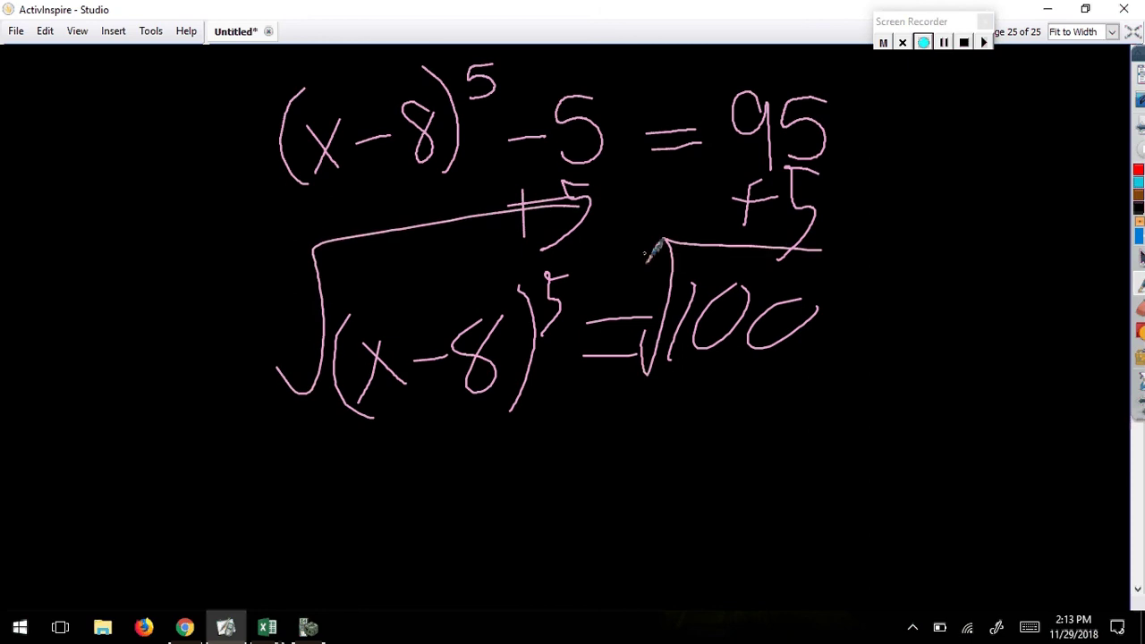
left_click_drag(637, 253, 633, 318)
left_click_drag(286, 303, 270, 360)
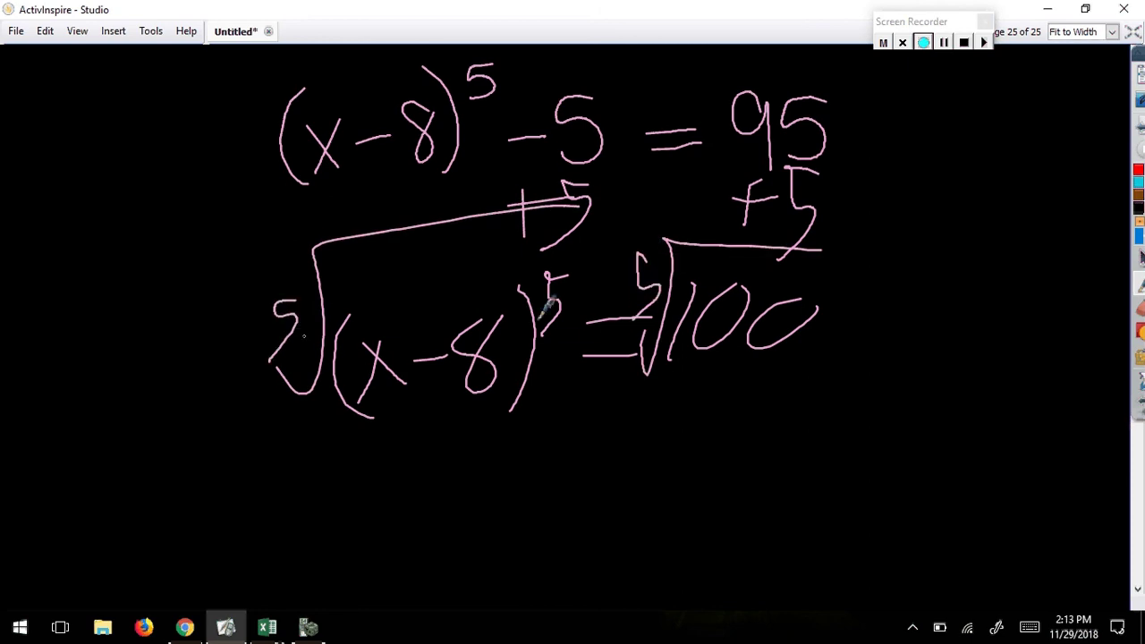
left_click_drag(540, 318, 582, 336)
- Write x-8 = ⁵√100 on a new line
mouse_move(466, 469)
left_mouse_down()
mouse_move(433, 518)
mouse_move(479, 506)
mouse_move(536, 467)
mouse_move(617, 458)
mouse_move(617, 475)
left_mouse_up()
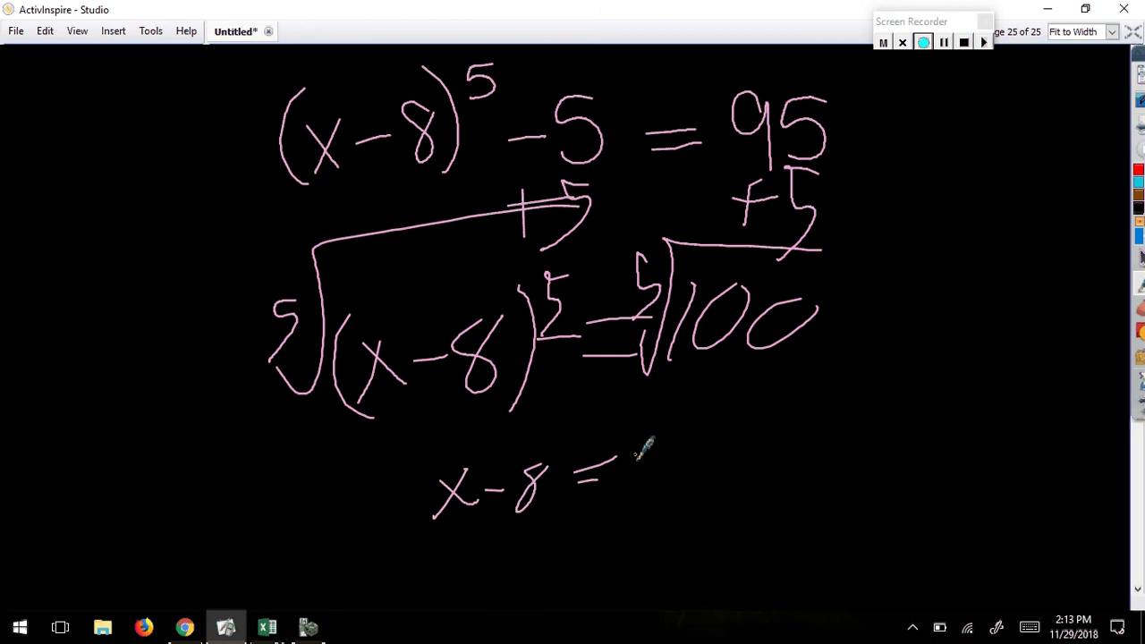
mouse_move(635, 437)
left_mouse_down()
mouse_move(647, 458)
mouse_move(646, 435)
mouse_move(630, 468)
mouse_move(748, 414)
left_mouse_up()
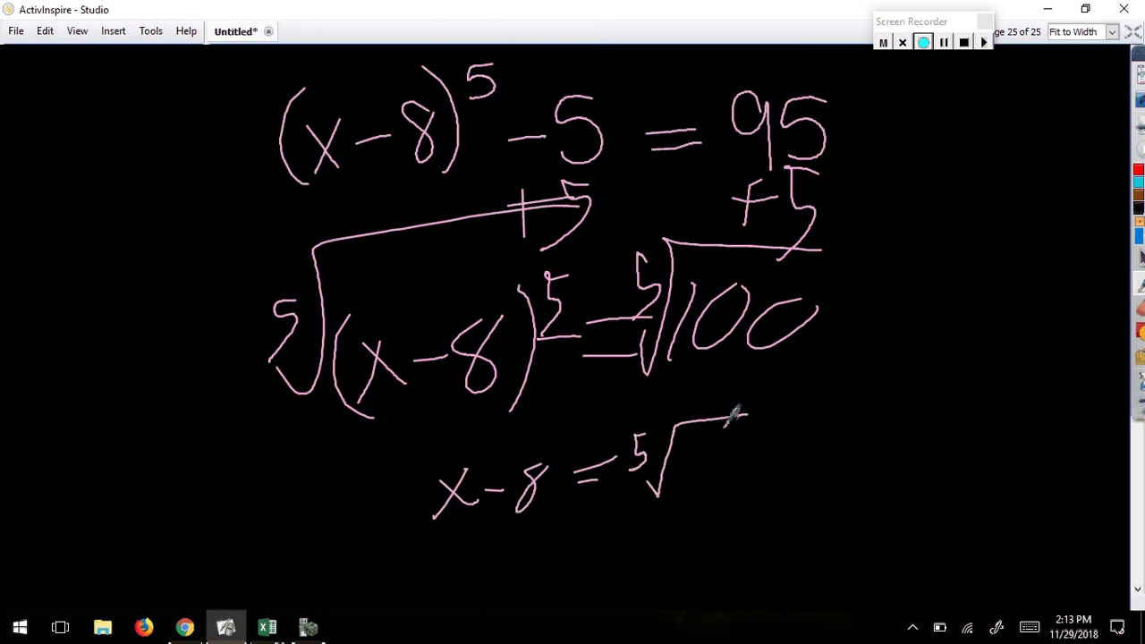
left_click_drag(691, 445, 686, 489)
mouse_move(712, 454)
left_mouse_down()
mouse_move(721, 440)
mouse_move(746, 468)
mouse_move(755, 447)
left_mouse_up()
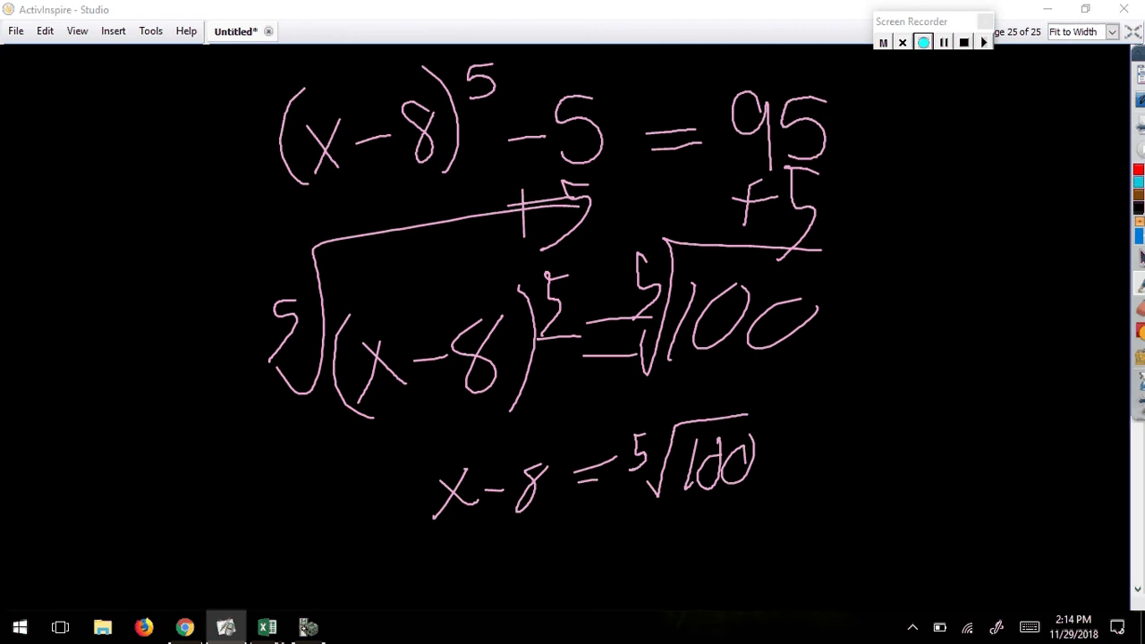
- In TI-SmartView, enter 5 and locate the x√ function in the MATH menu
key("alt+Tab")
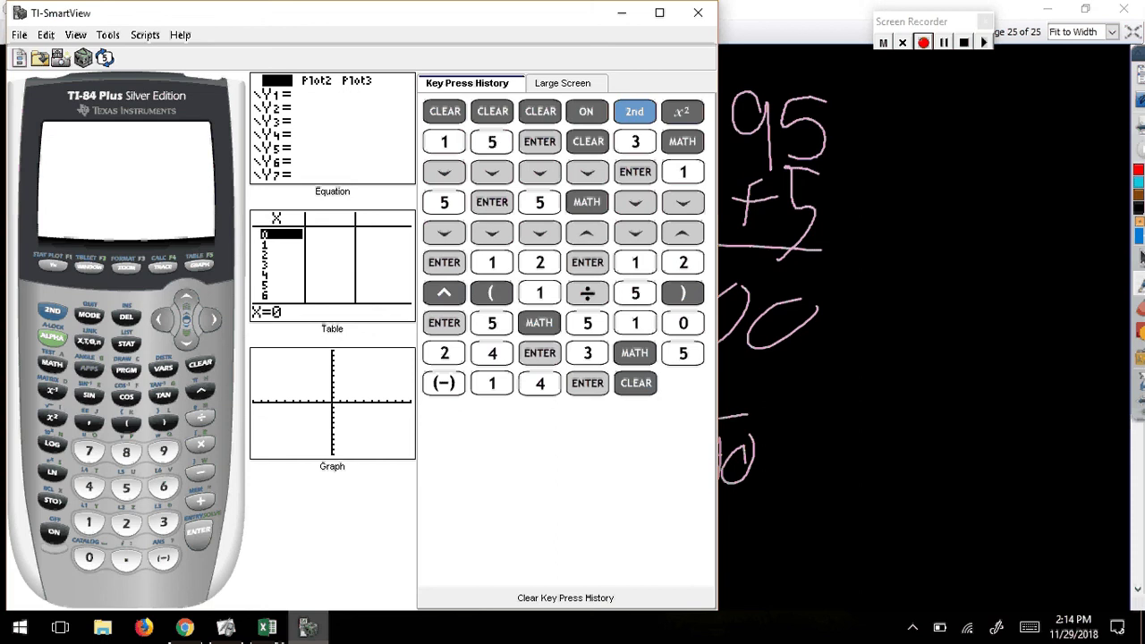
type("5")
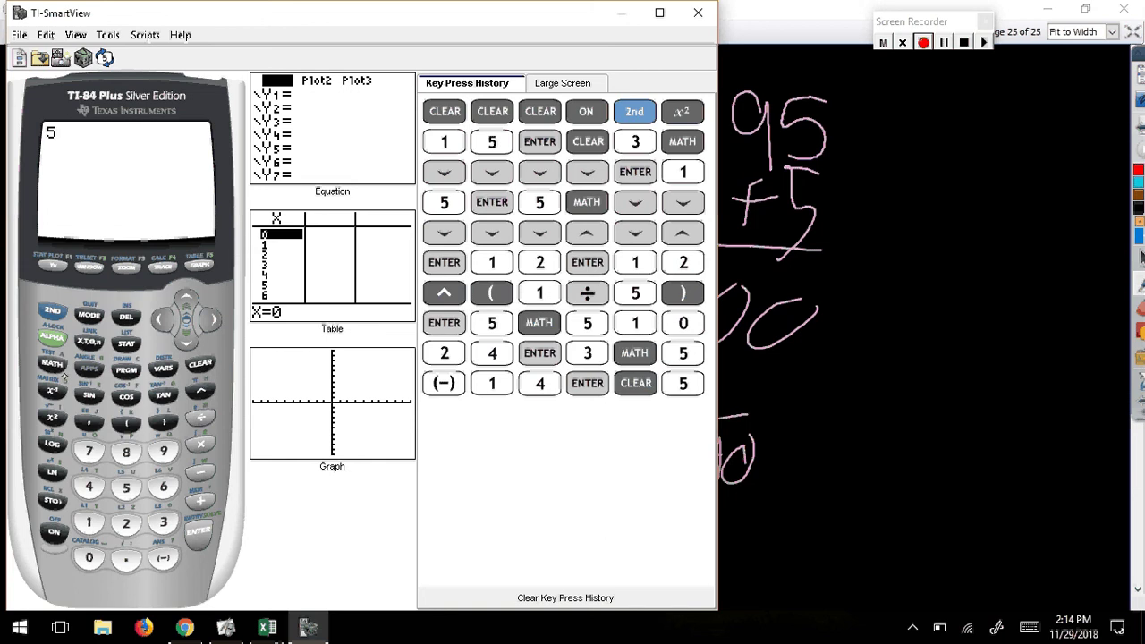
left_click(52, 364)
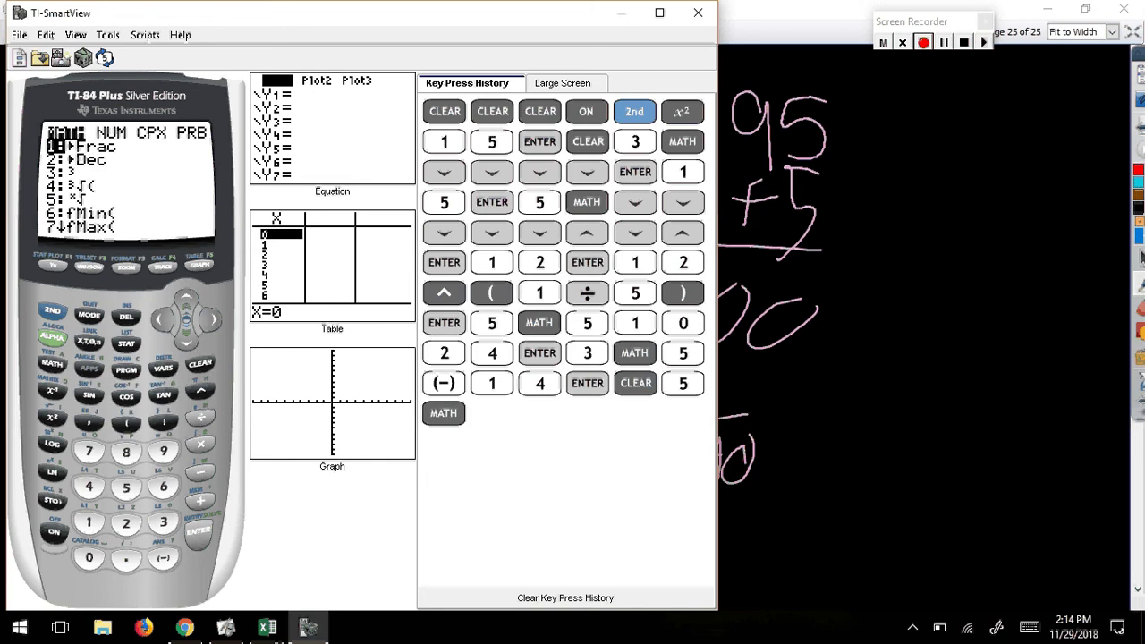
left_click(185, 340)
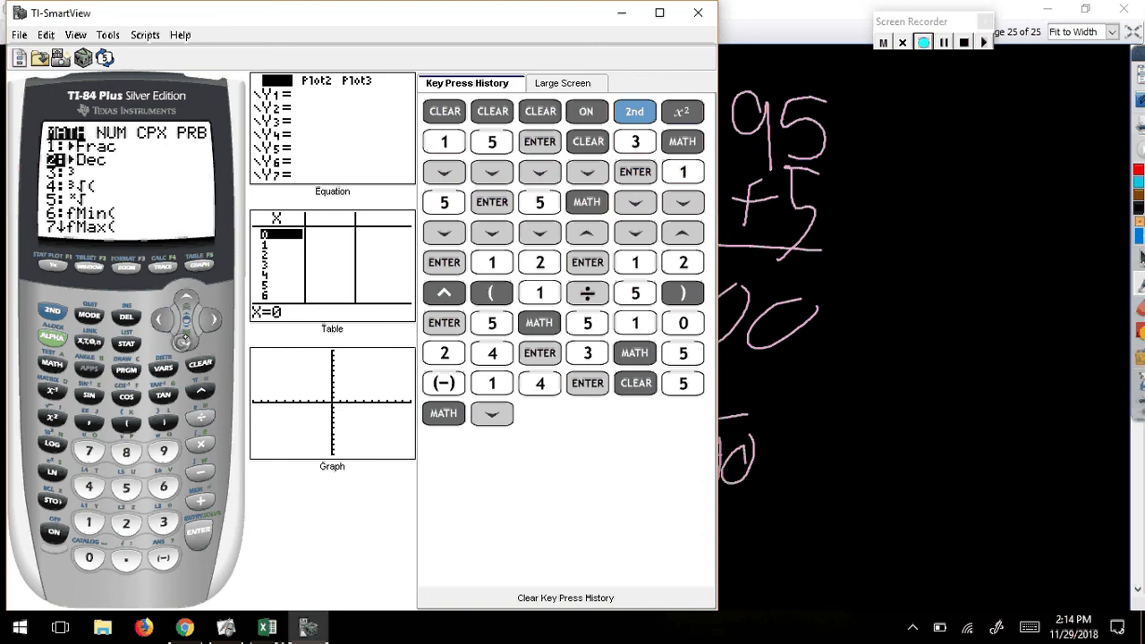
left_click(185, 340)
left_click(186, 340)
left_click(186, 340)
left_click(186, 340)
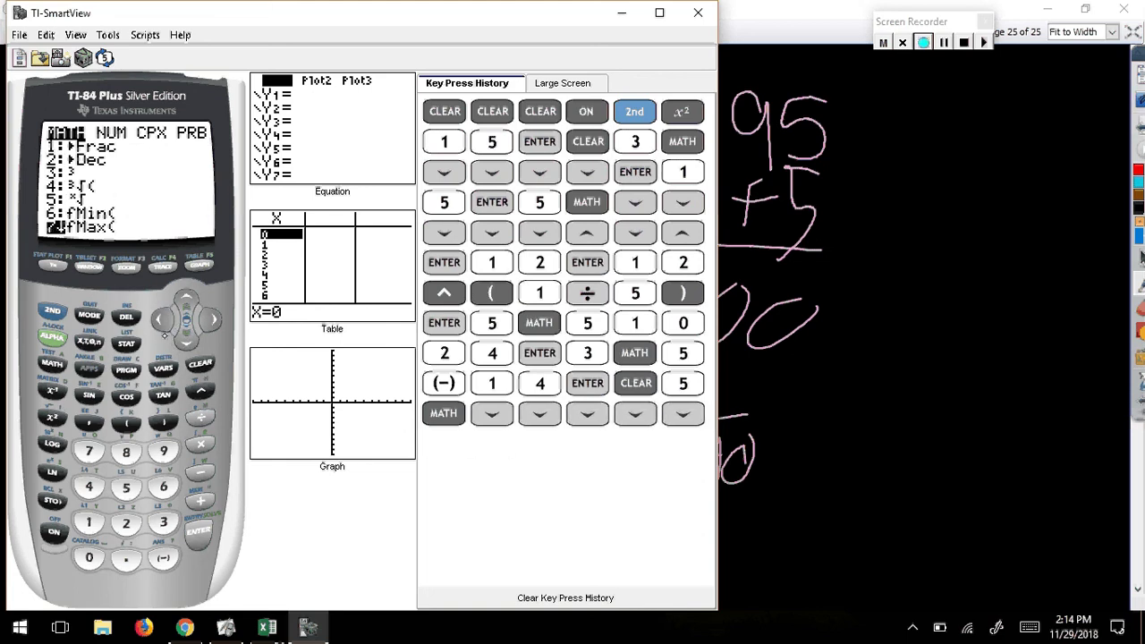
left_click(186, 340)
left_click(185, 340)
left_click(185, 300)
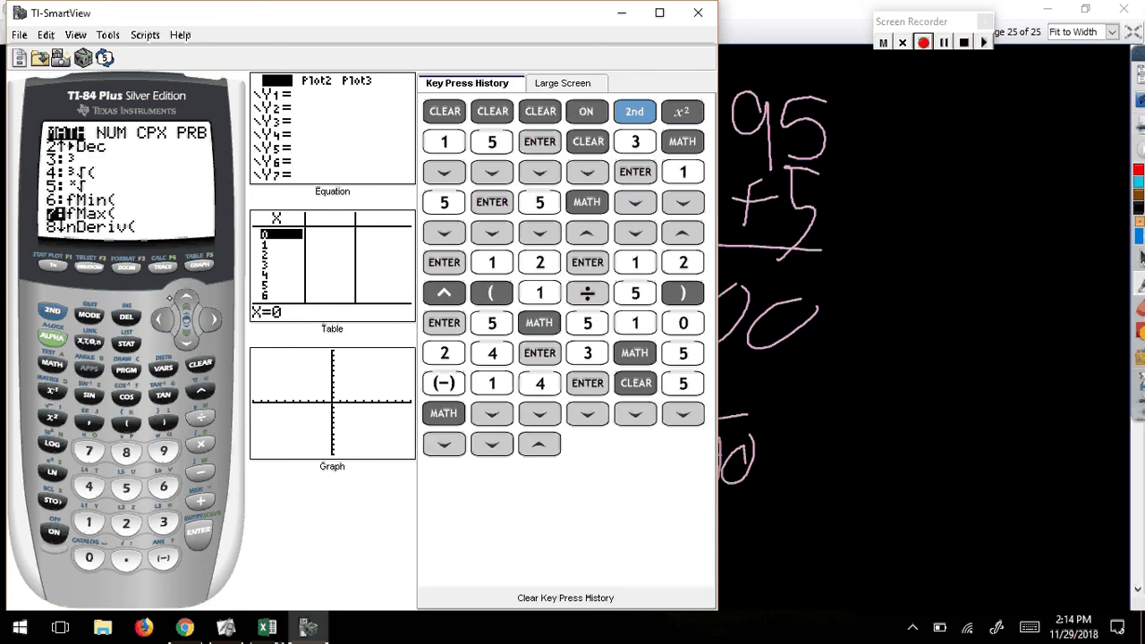
left_click(185, 301)
left_click(185, 301)
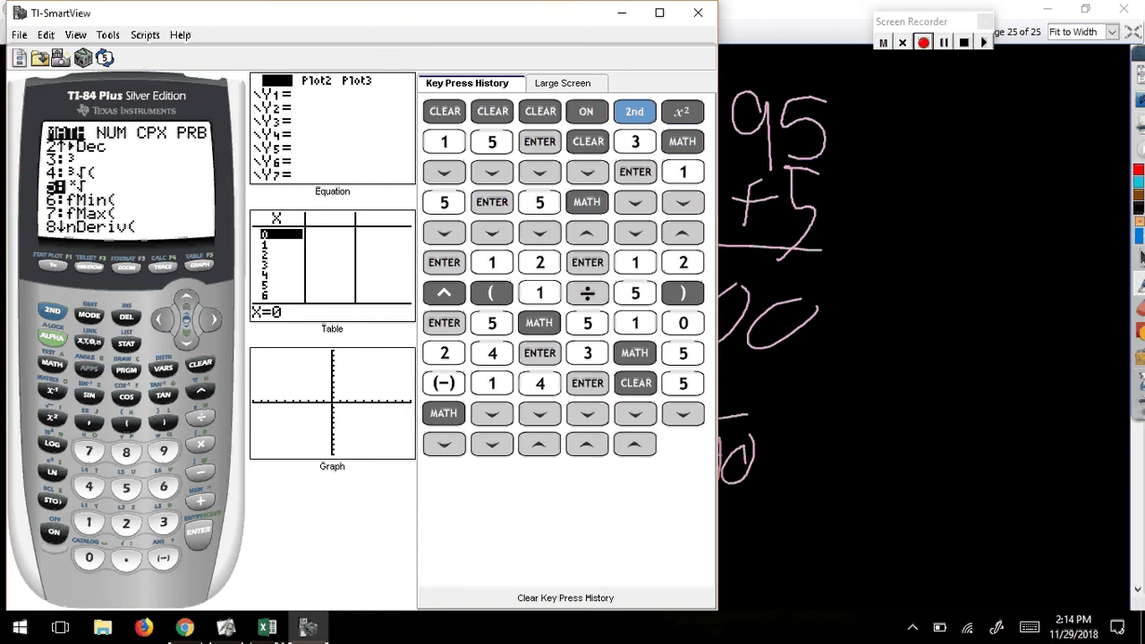
- Insert x√ and evaluate the fifth root of 100, giving 2.511886432
left_click(197, 534)
type("*")
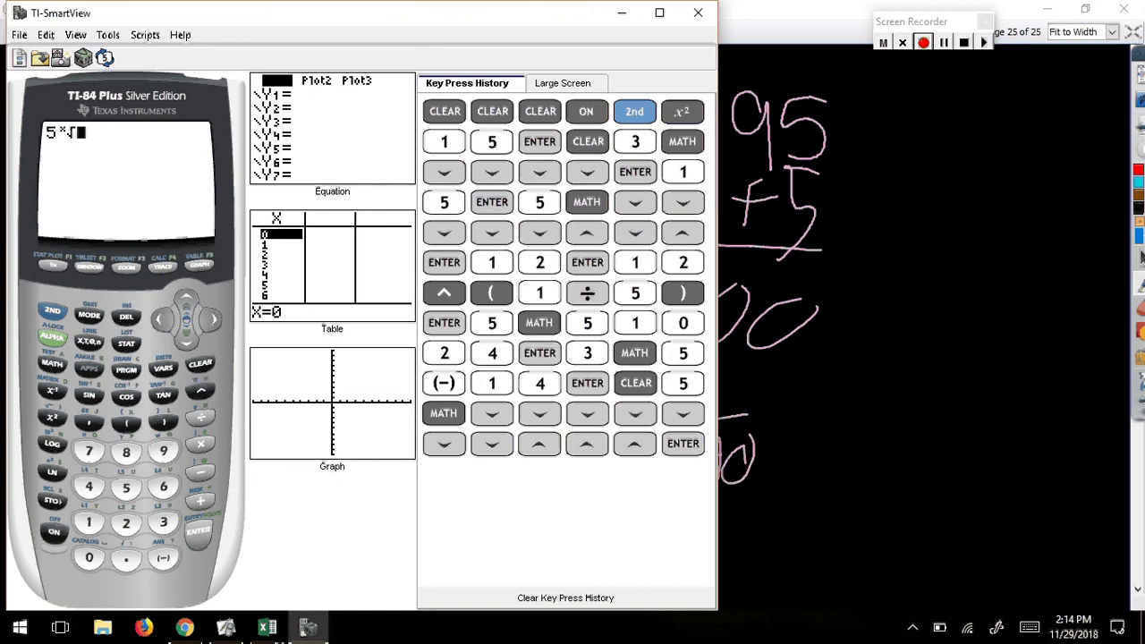
left_click(90, 524)
left_click(88, 557)
left_click(89, 558)
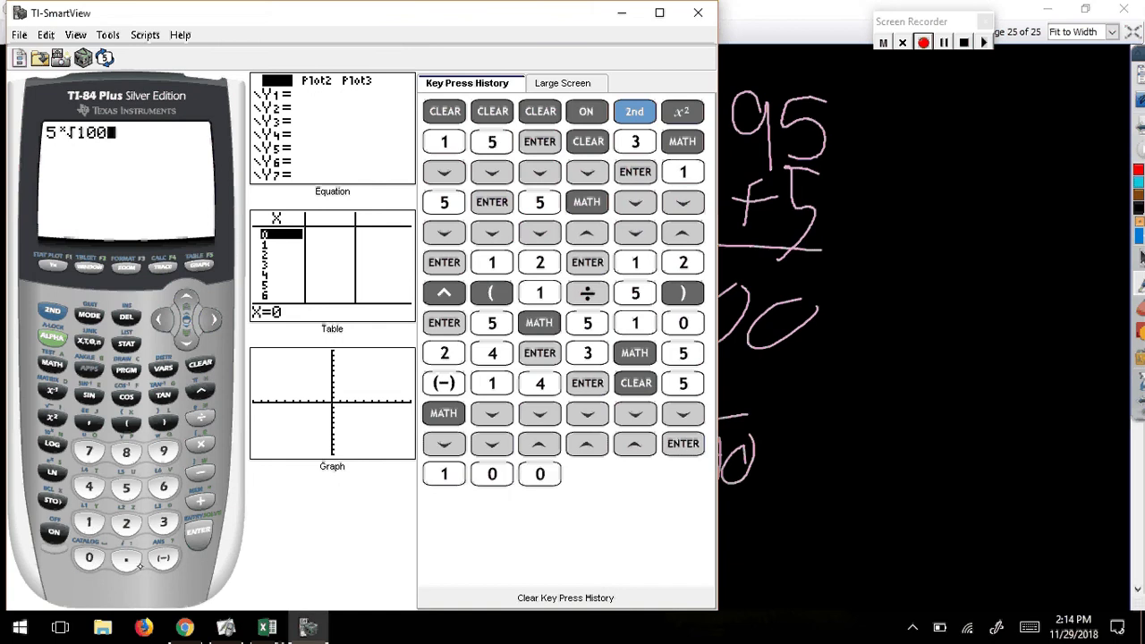
left_click(188, 530)
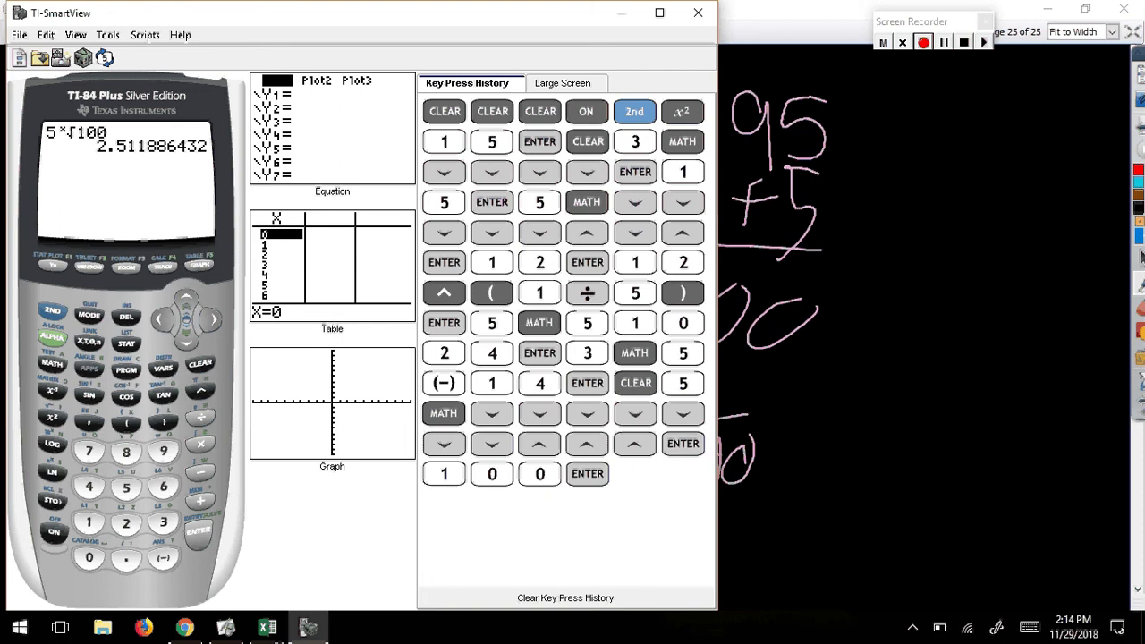
- Back on the whiteboard, write x-8 = 2.511 on the bottom line
left_click(622, 13)
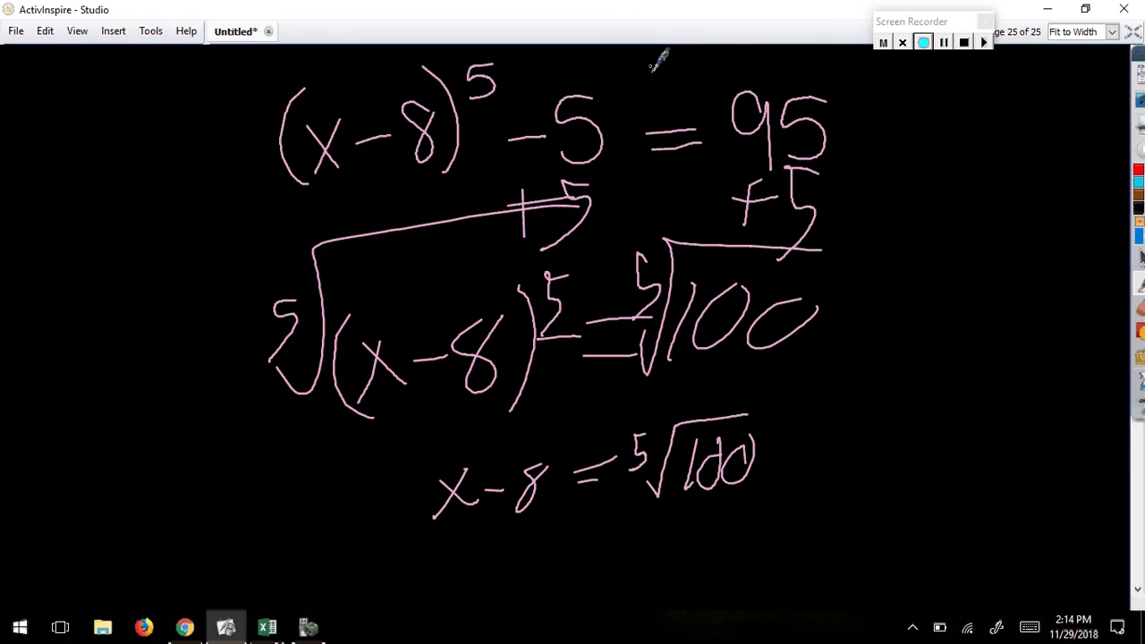
mouse_move(535, 554)
left_mouse_down()
mouse_move(557, 579)
mouse_move(528, 590)
mouse_move(585, 560)
left_mouse_up()
mouse_move(616, 547)
left_mouse_down()
mouse_move(601, 574)
mouse_move(632, 539)
mouse_move(660, 553)
left_mouse_up()
left_click_drag(639, 567, 717, 569)
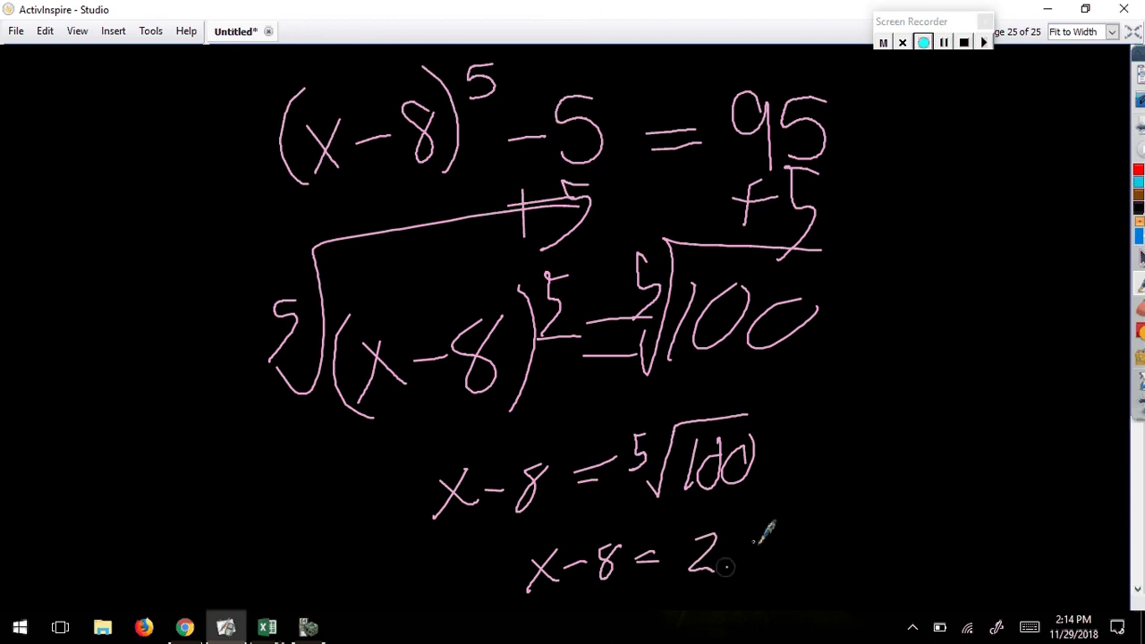
left_click(727, 565)
mouse_move(766, 537)
left_mouse_down()
mouse_move(749, 569)
mouse_move(779, 565)
left_mouse_up()
left_click_drag(801, 535, 802, 565)
- Add +8, write the final answer x = 10.511, and circle it
mouse_move(575, 594)
left_mouse_down()
mouse_move(596, 593)
mouse_move(585, 605)
mouse_move(611, 594)
left_mouse_up()
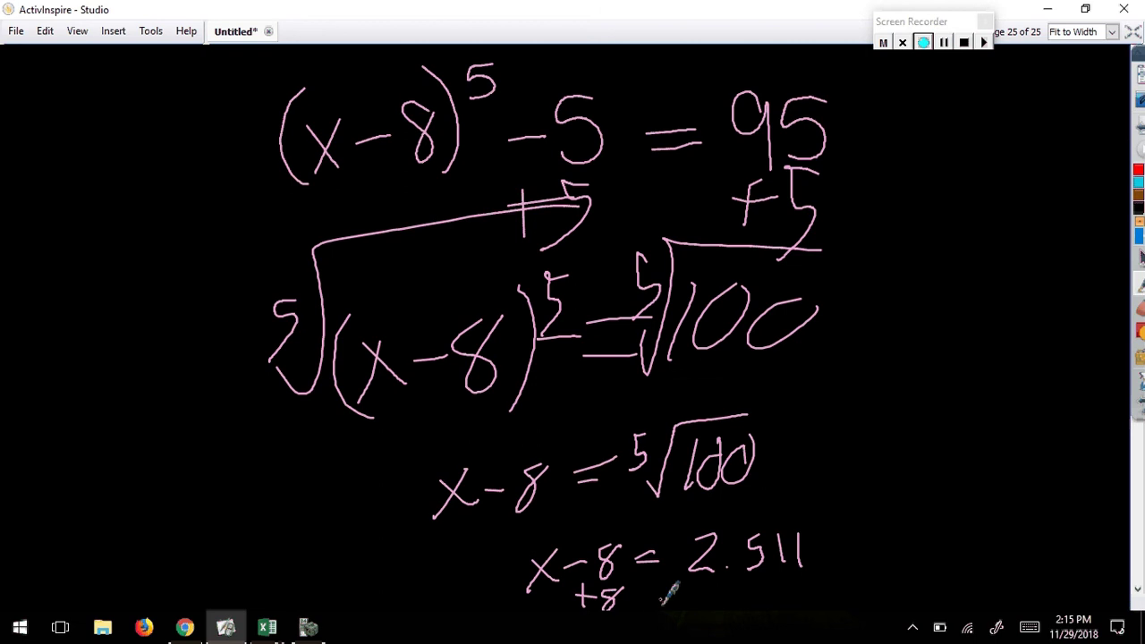
left_click_drag(908, 485, 878, 531)
mouse_move(889, 486)
left_mouse_down()
mouse_move(918, 510)
mouse_move(961, 486)
left_mouse_up()
left_click_drag(943, 499, 966, 493)
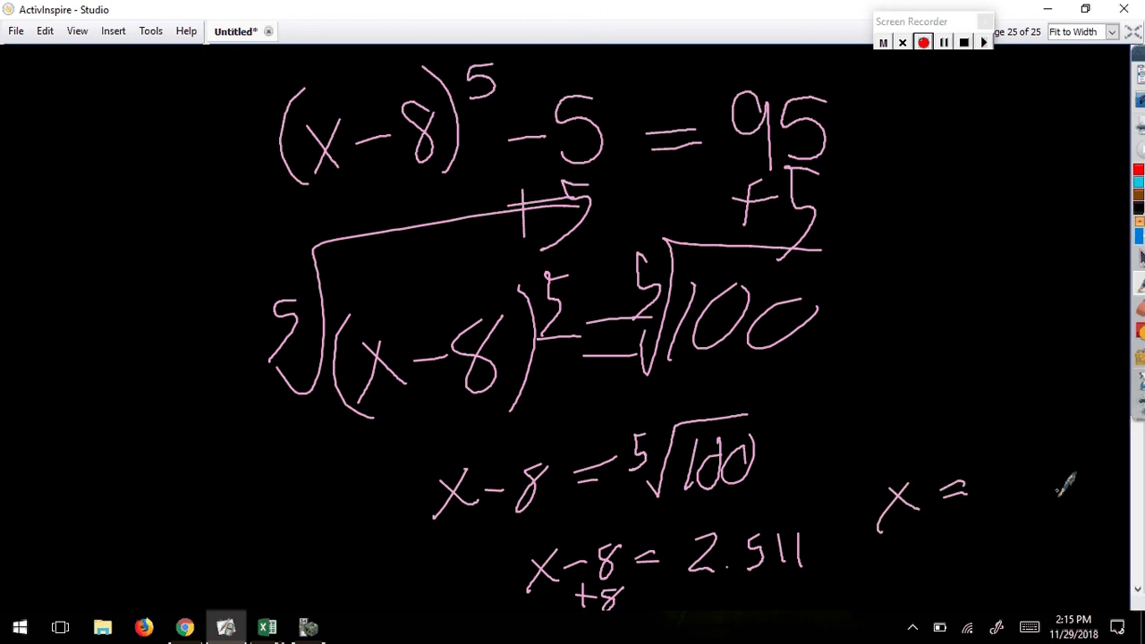
left_click_drag(994, 455, 987, 506)
mouse_move(1017, 456)
left_mouse_down()
mouse_move(1065, 475)
mouse_move(1066, 501)
left_mouse_up()
left_click(1035, 499)
mouse_move(1086, 468)
left_mouse_down()
mouse_move(1083, 501)
mouse_move(1096, 501)
left_mouse_up()
left_click_drag(1106, 437, 992, 412)
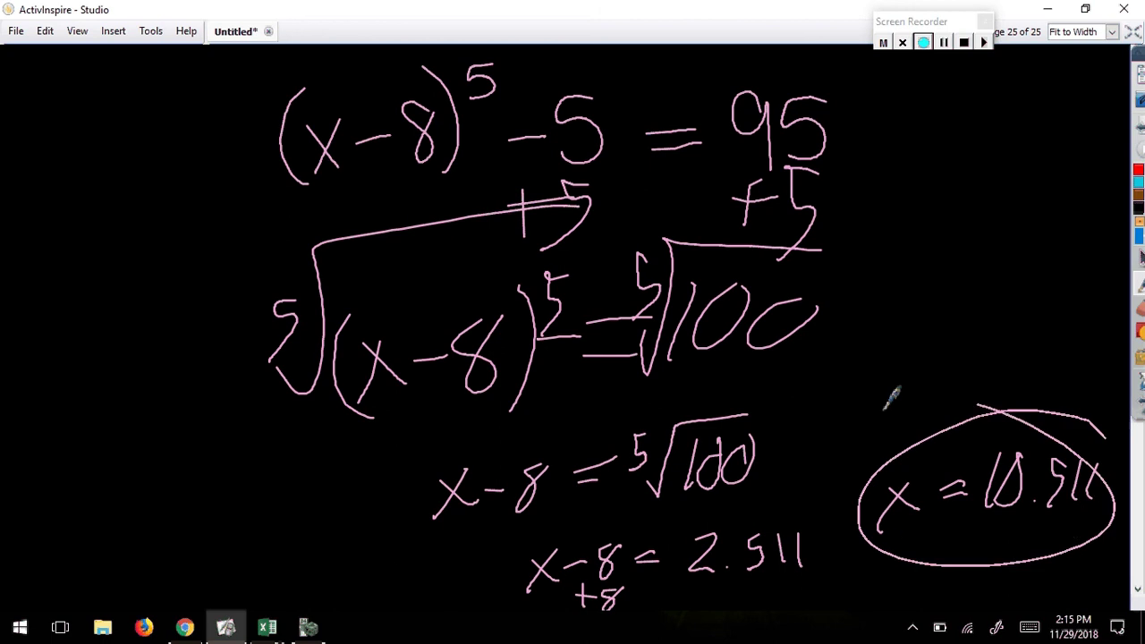
mouse_move(894, 402)
left_mouse_down()
mouse_move(1106, 439)
mouse_move(891, 577)
left_mouse_up()
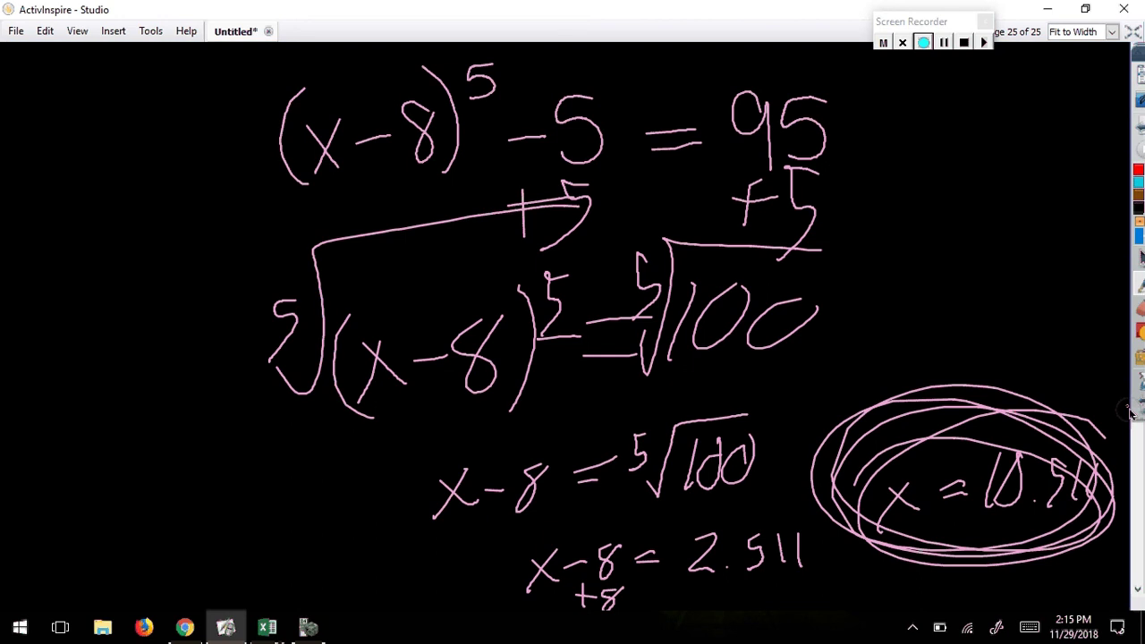
- Undo the circle strokes around x = 10.511
scroll(1130, 412, "down", 3)
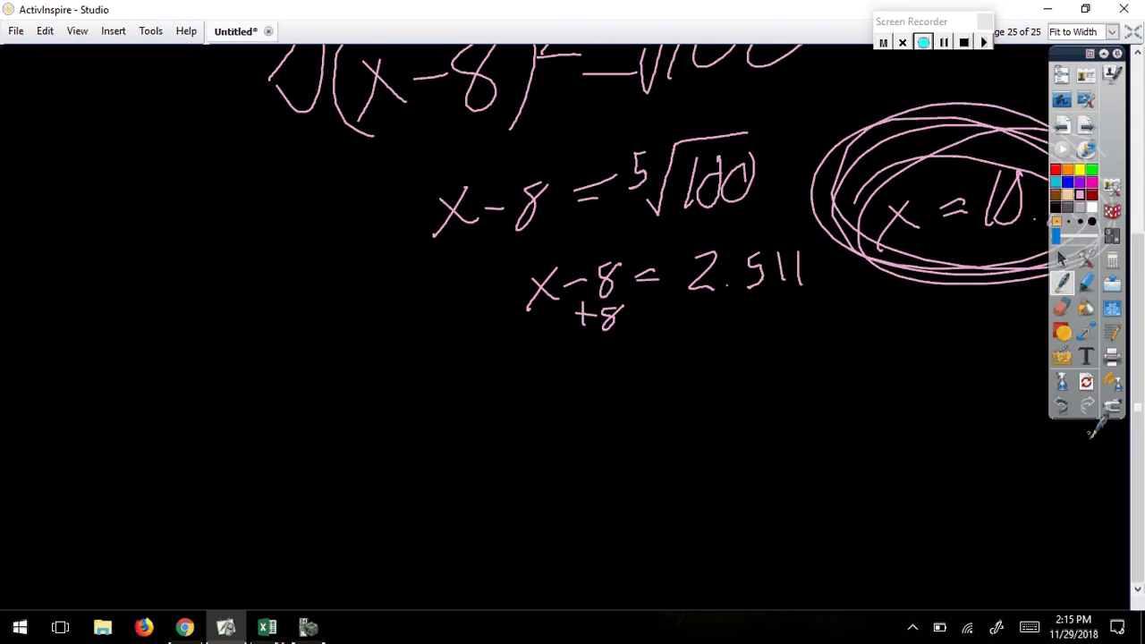
left_click(1065, 407)
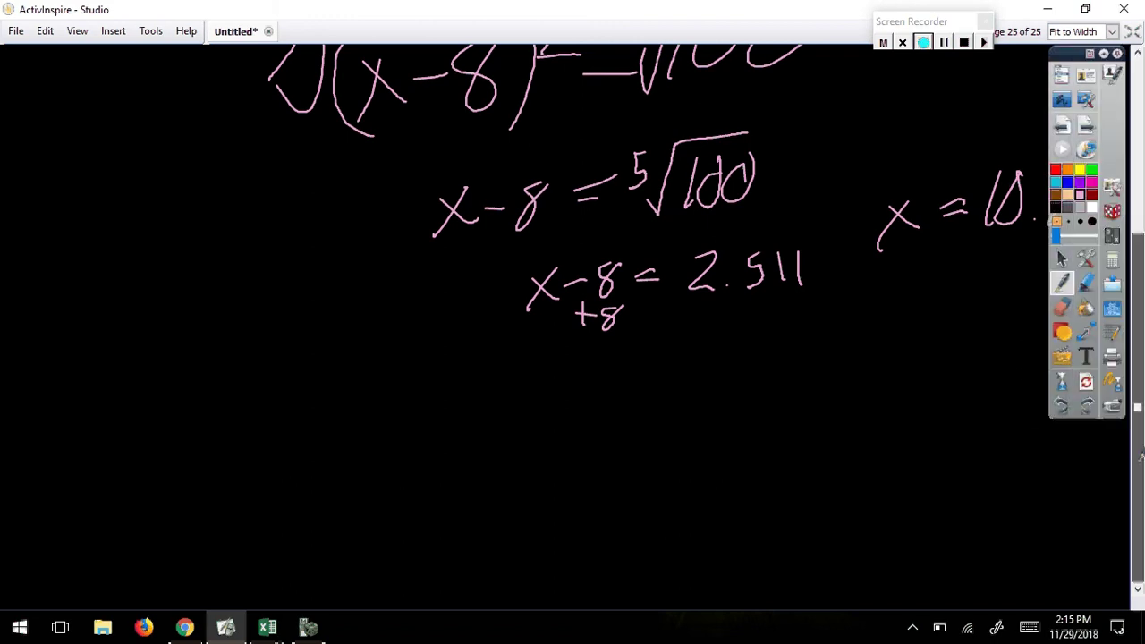
scroll(1138, 421, "up", 3)
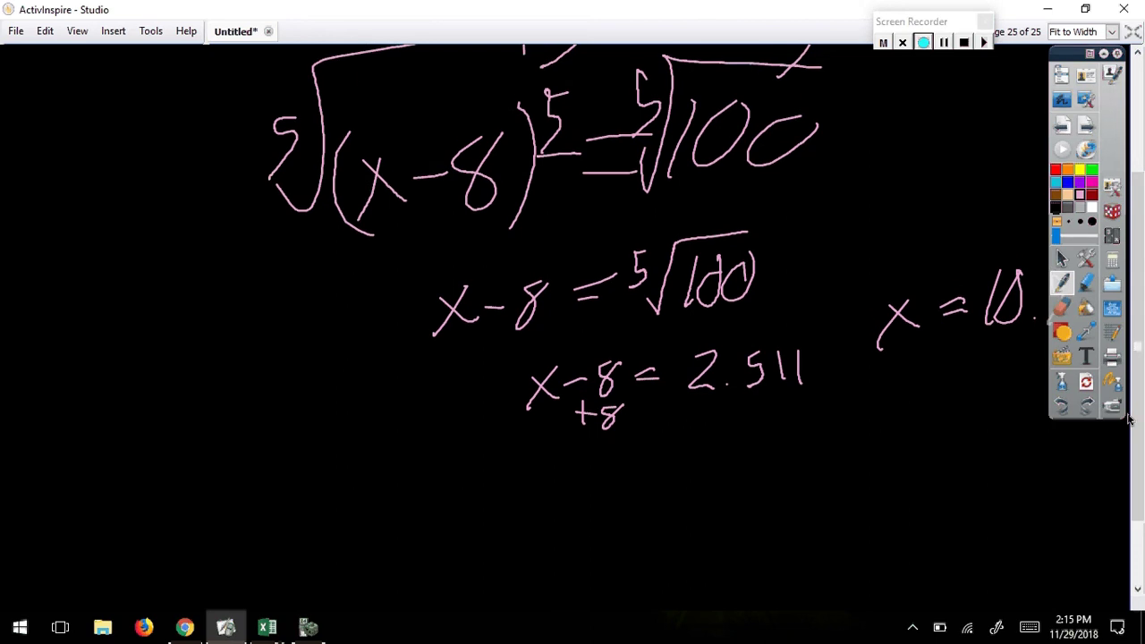